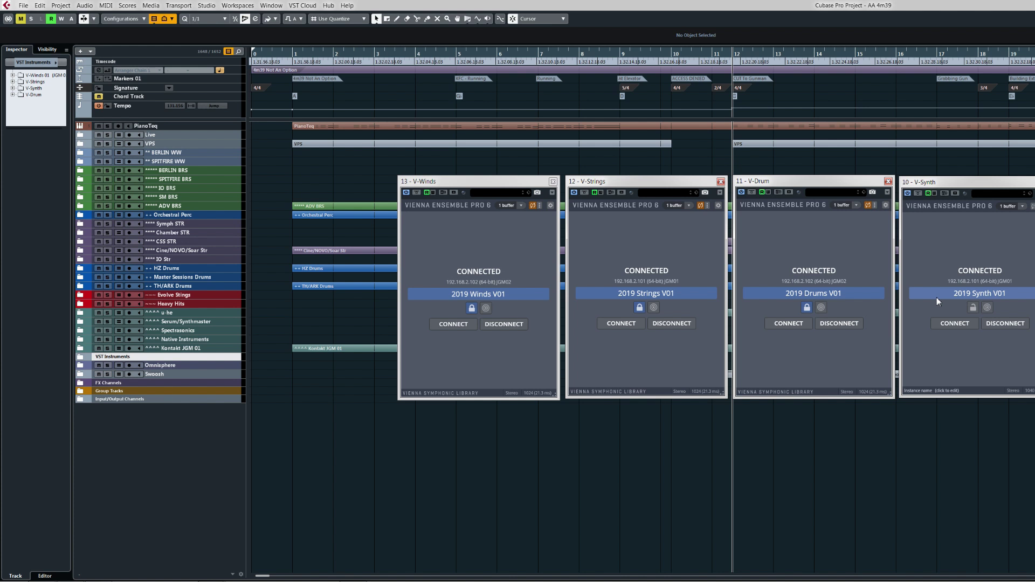
Step: Close the Vienna Ensemble Pro plug-in windows and check the 2019 Winds V01 instance in Vienna Ensemble Pro Server before returning to Cubase
{"action": "key", "text": "ctrl+w"}
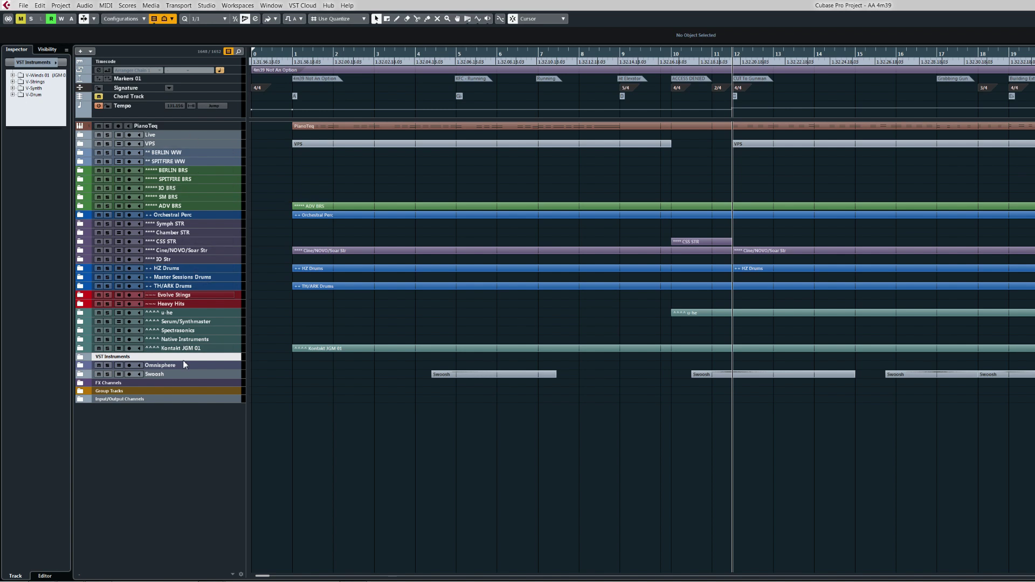
{"action": "key", "text": "alt+Tab"}
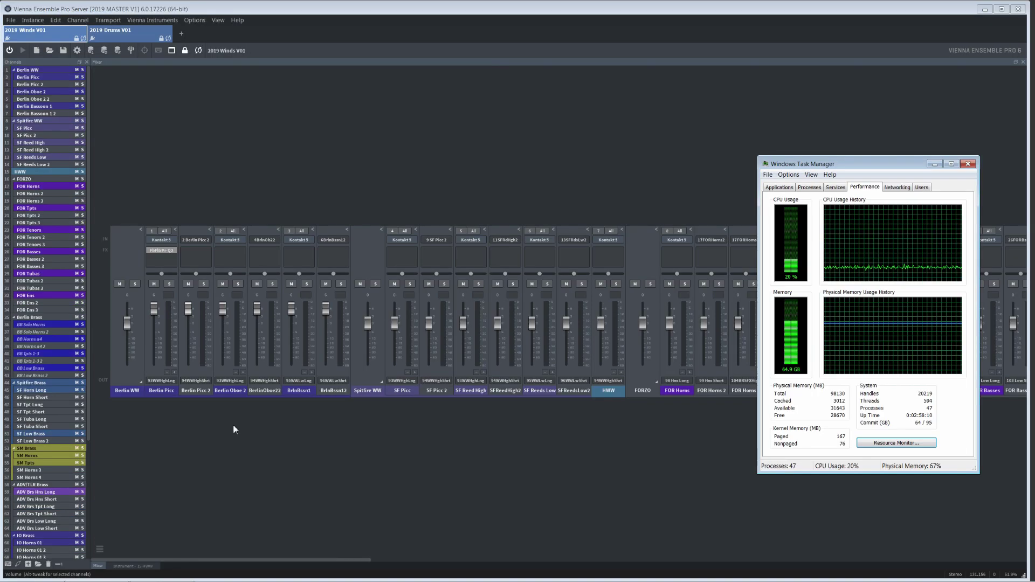
{"action": "left_click", "coordinate": [44, 36]}
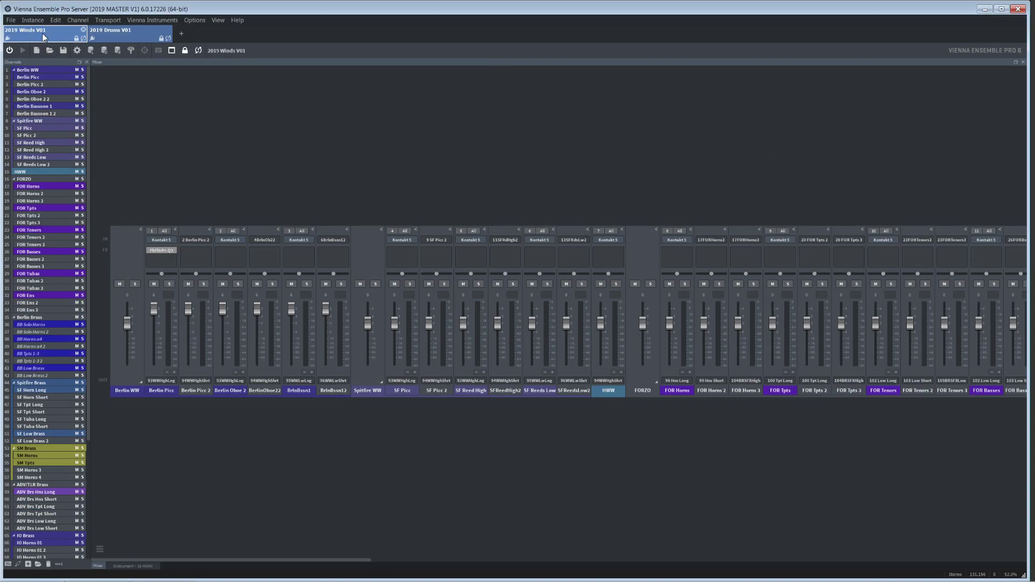
{"action": "key", "text": "alt+Tab"}
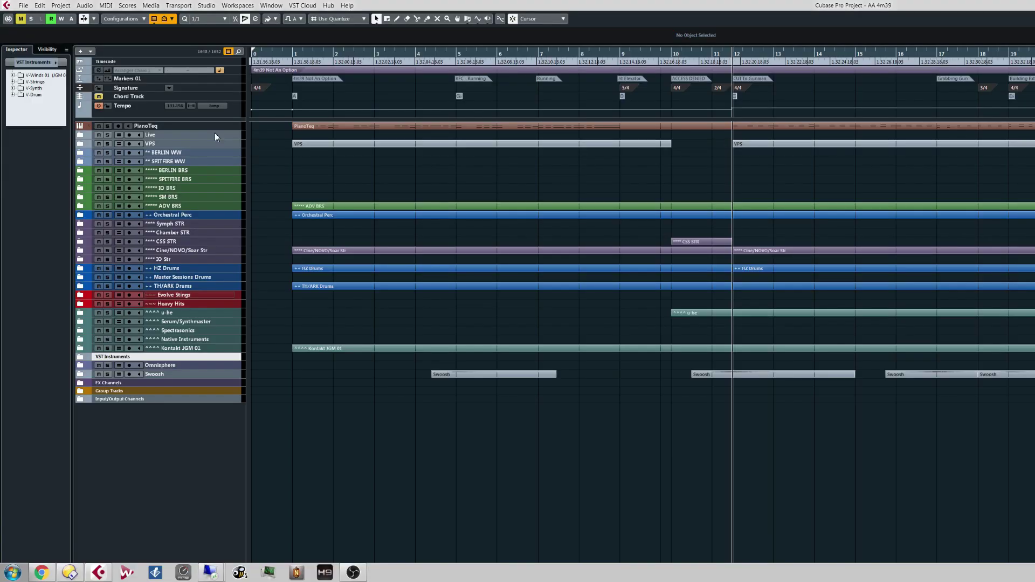
Step: View the pinned Farm 01 and Farm 02 remote desktop connections
{"action": "right_click", "coordinate": [215, 573]}
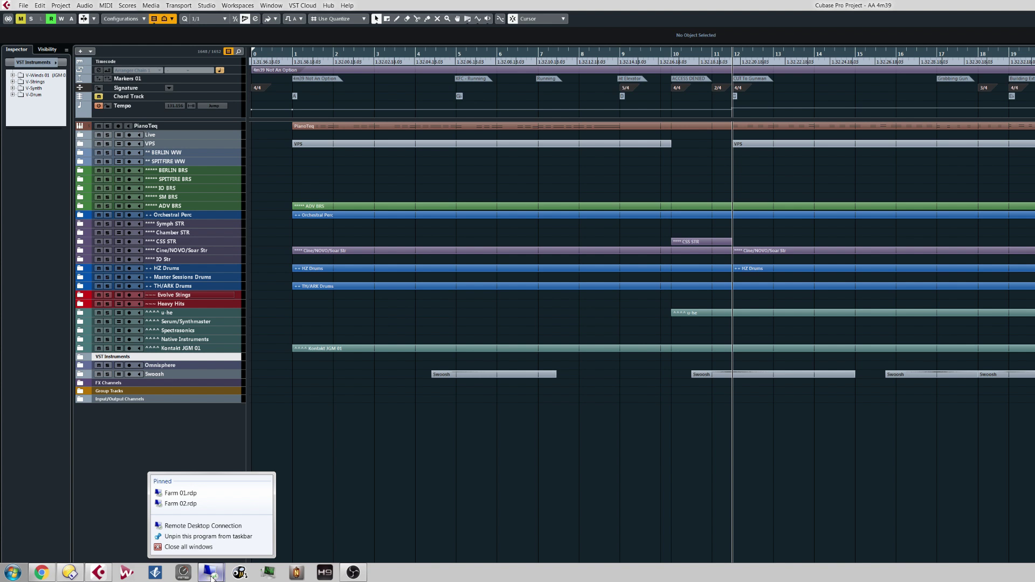
{"action": "left_click", "coordinate": [212, 449]}
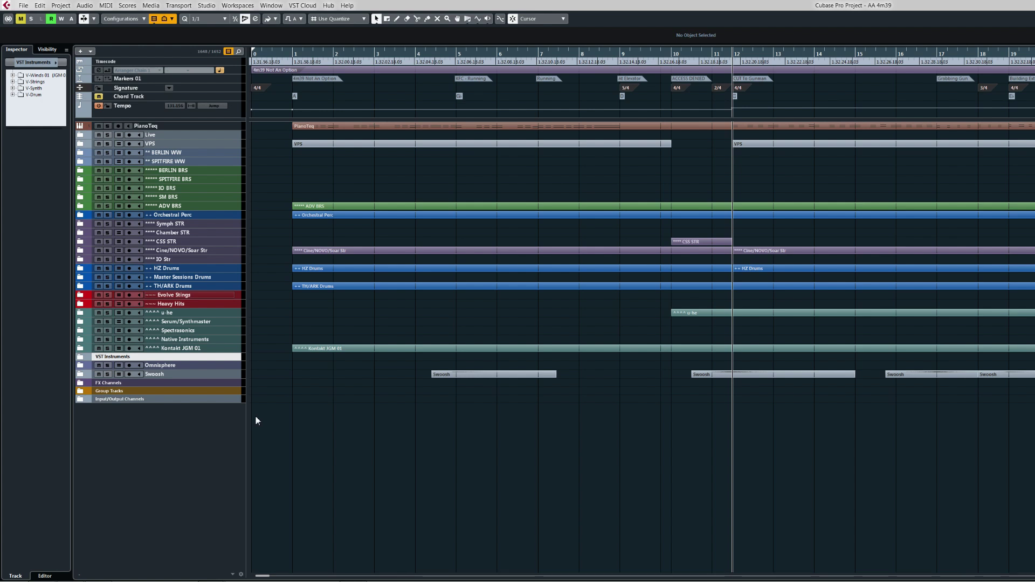
{"action": "left_click", "coordinate": [157, 526]}
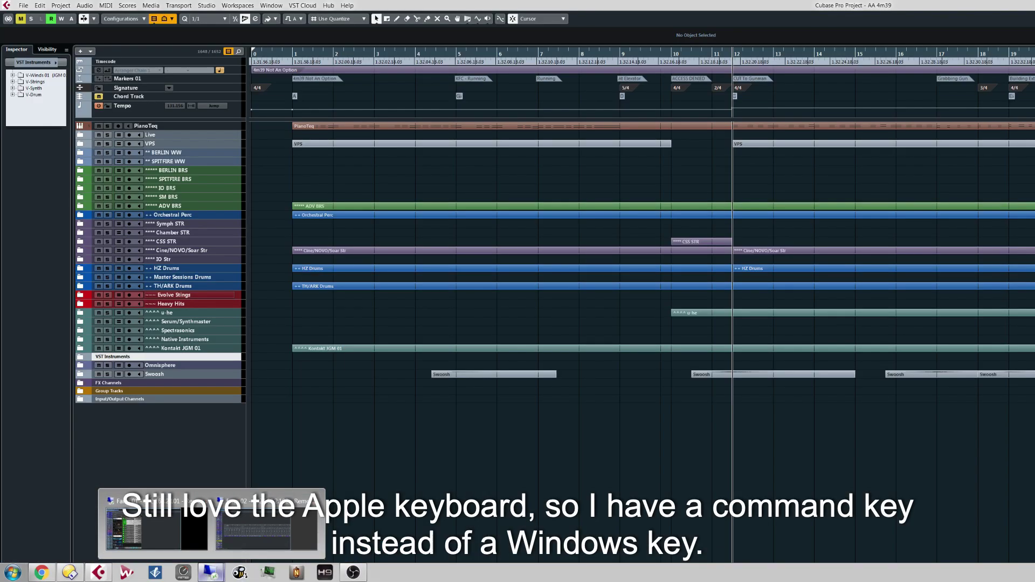
Step: Cycle between the Farm 01 and Farm 02 remote desktop sessions, finishing on Farm 01
{"action": "key", "text": "super+7"}
{"action": "key", "text": "super+7"}
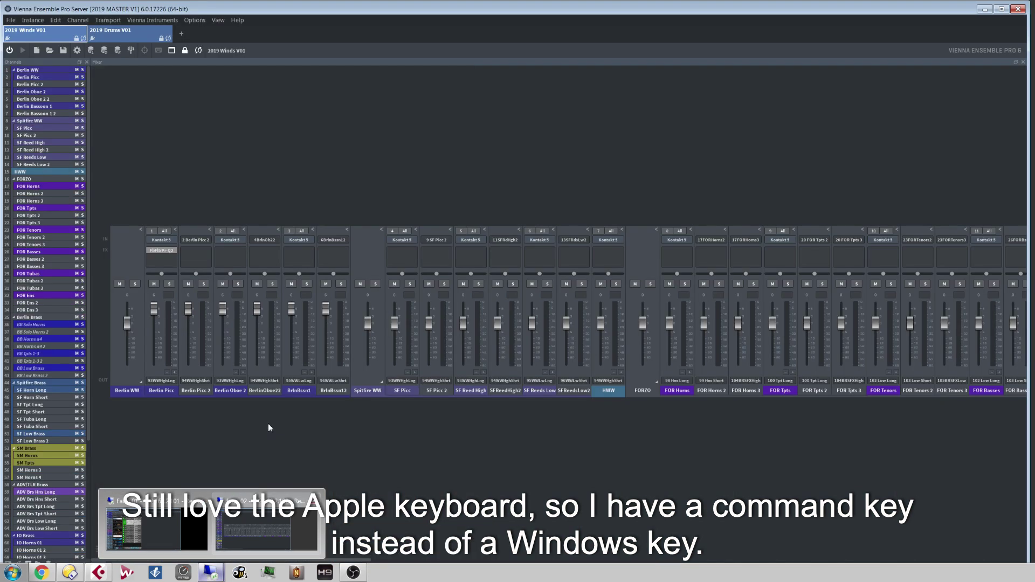
{"action": "key", "text": "super+7"}
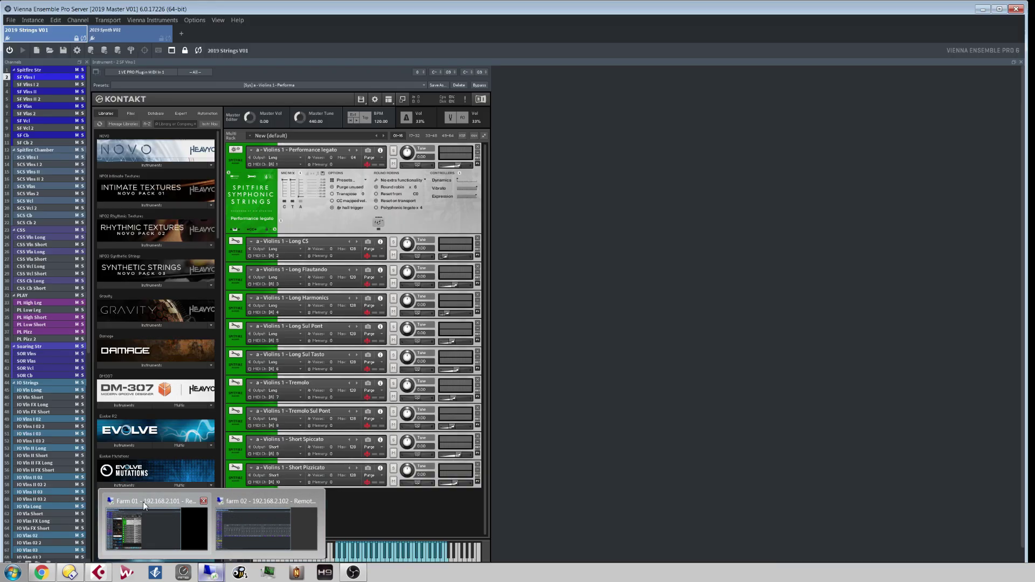
{"action": "mouse_move", "coordinate": [249, 504]}
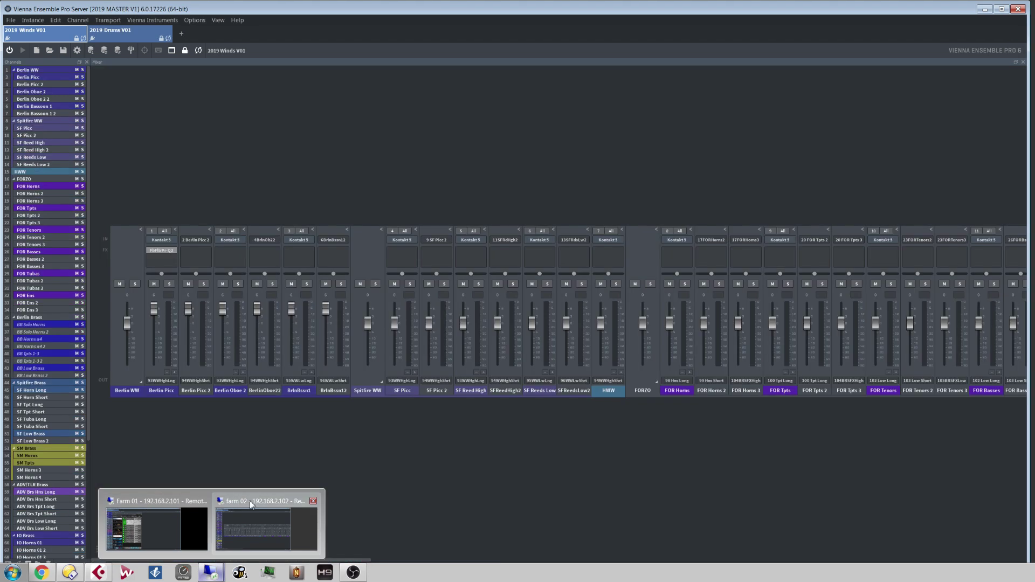
{"action": "key", "text": "super+7"}
{"action": "key", "text": "super+7"}
{"action": "key", "text": "super+7"}
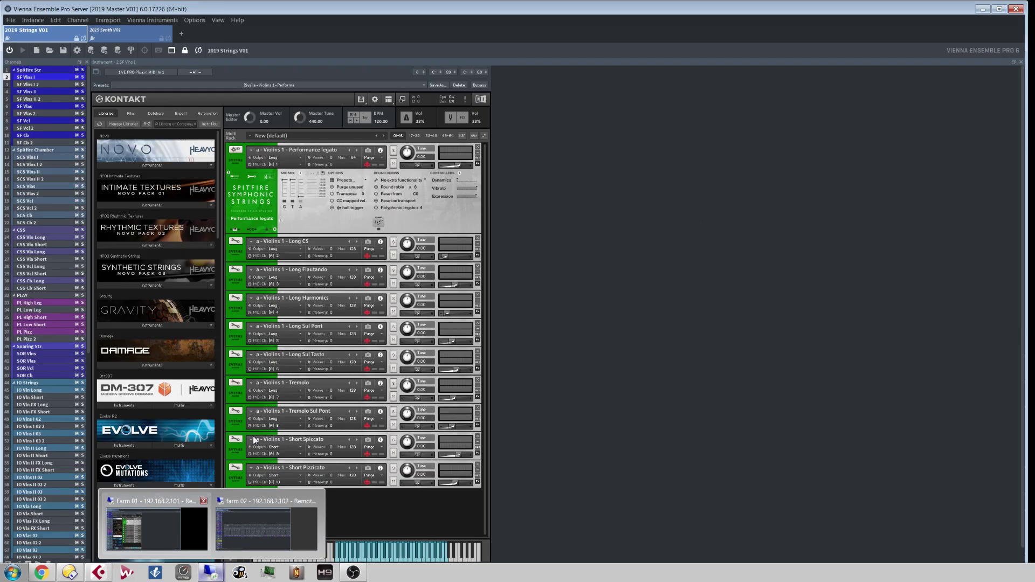
{"action": "key", "text": "super+7"}
{"action": "key", "text": "super+7"}
{"action": "key", "text": "super+7"}
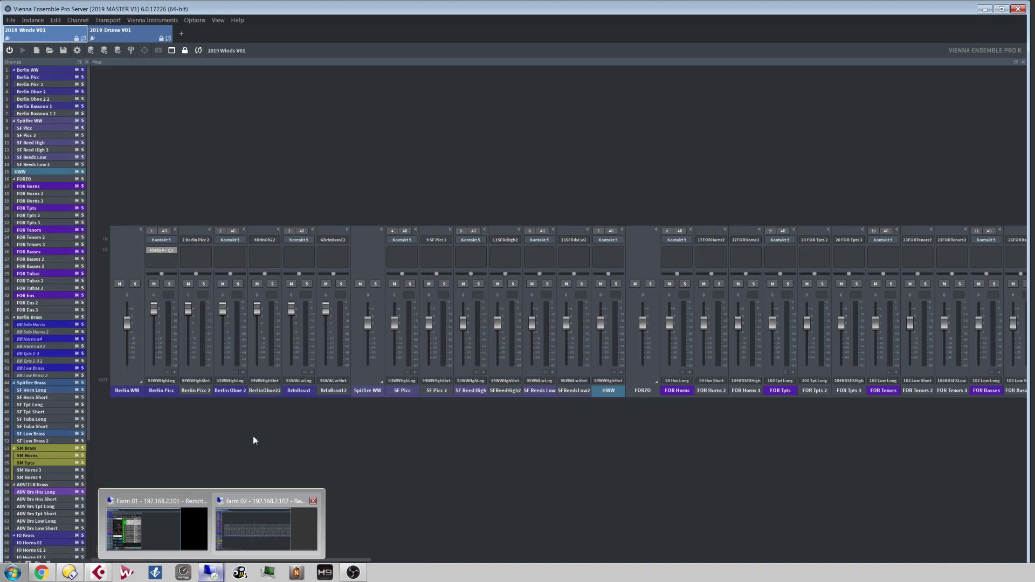
{"action": "key", "text": "super+7"}
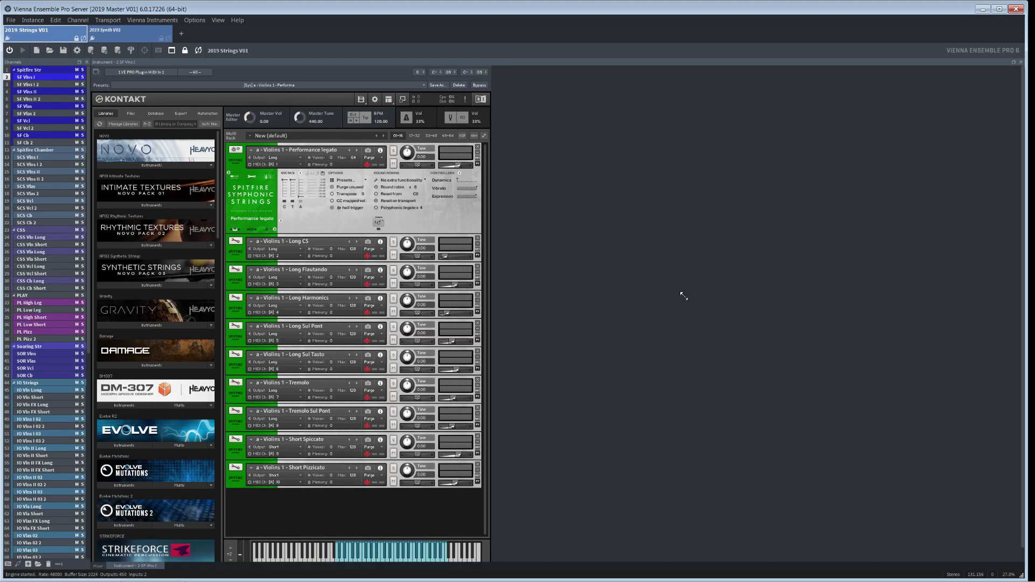
Step: Open the 2019 Synth V01 instance and look through the instruments loaded in its Kontakt A channel
{"action": "left_click", "coordinate": [115, 33]}
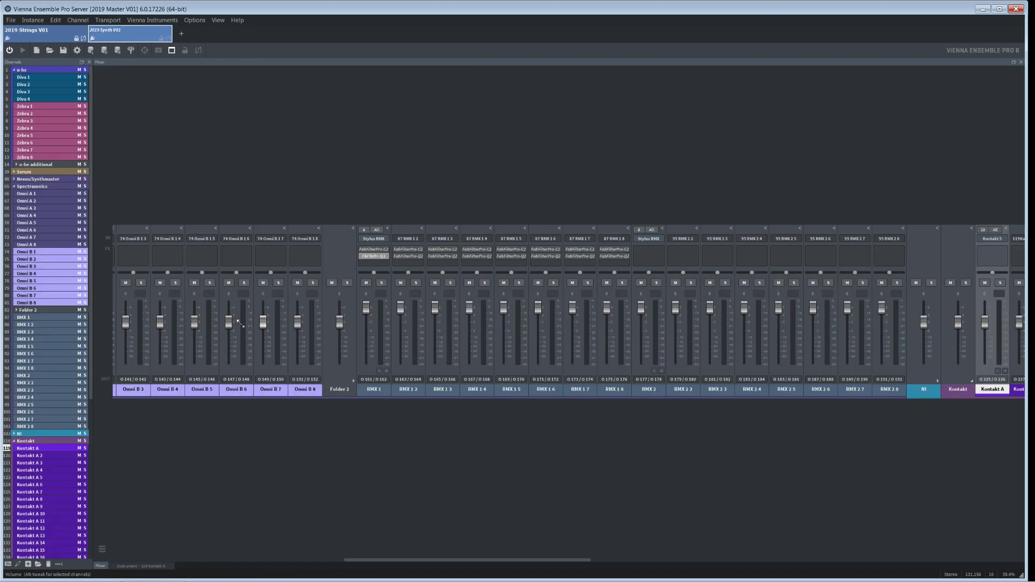
{"action": "double_click", "coordinate": [33, 449]}
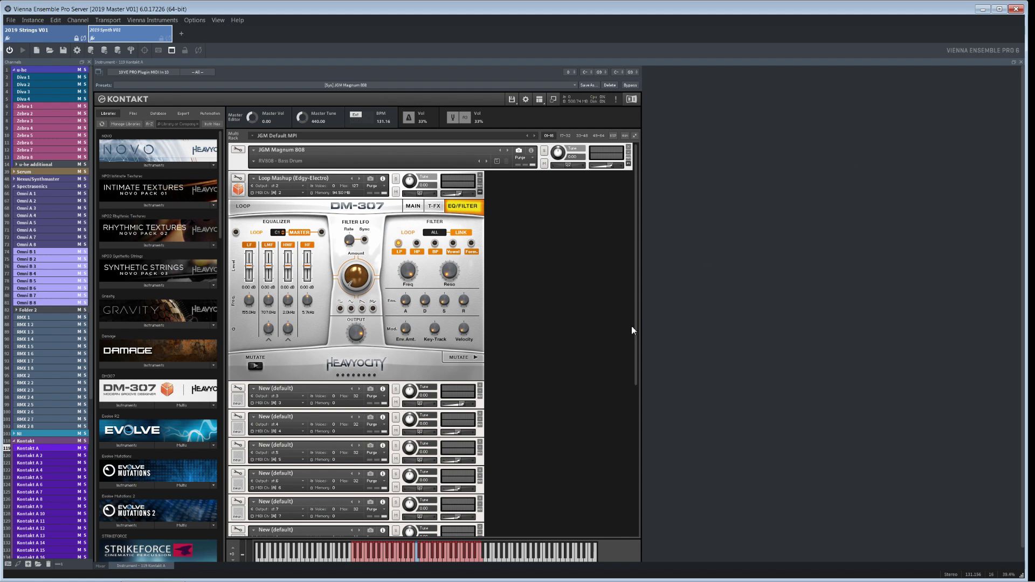
{"action": "left_click_drag", "start_coordinate": [634, 332], "coordinate": [637, 228]}
Step: Switch to the Farm 02 session, collapse and re-expand the Berlin WW folder, and review its channel options
{"action": "key", "text": "super+7"}
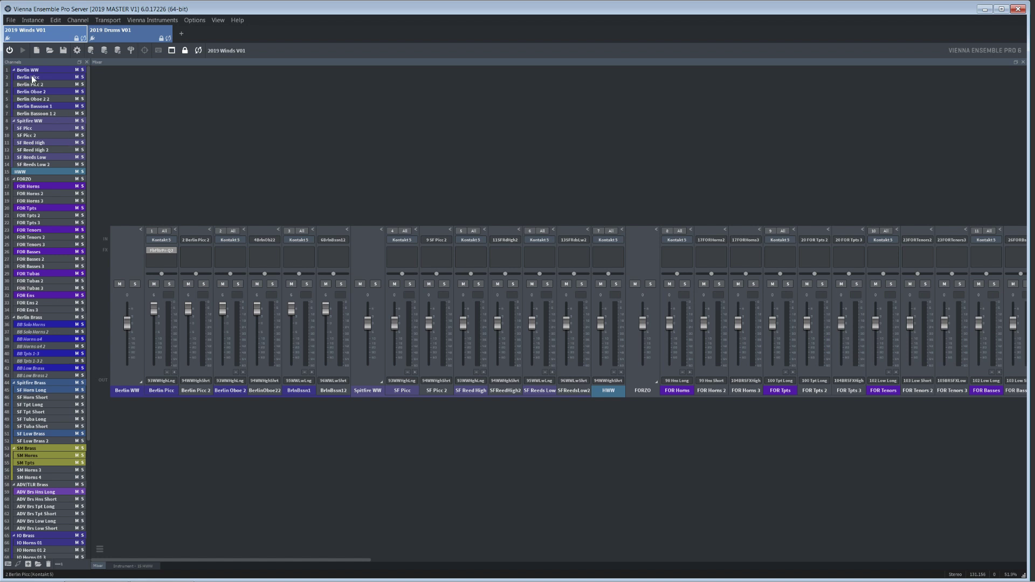
{"action": "left_click", "coordinate": [15, 71]}
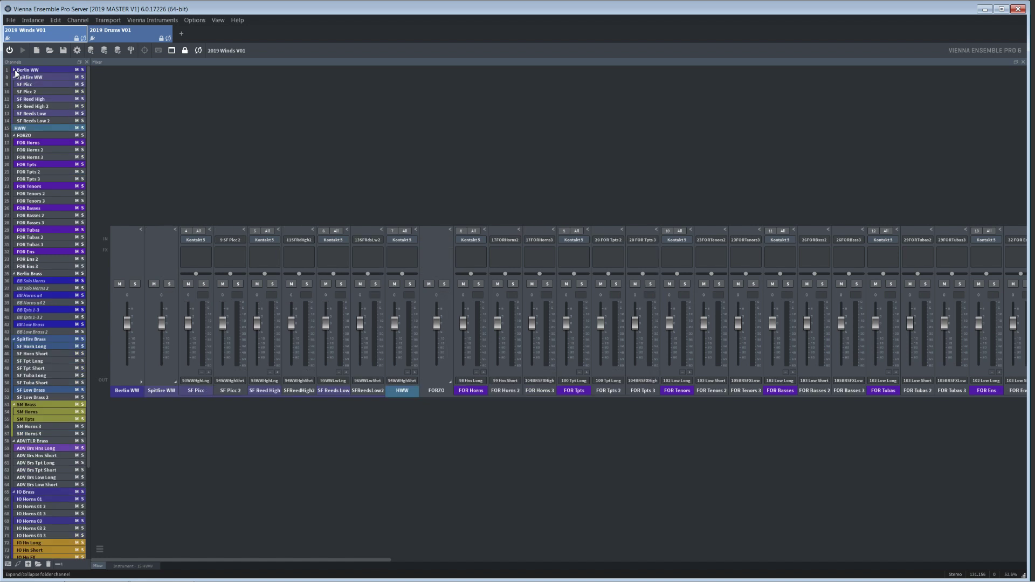
{"action": "left_click", "coordinate": [15, 70]}
{"action": "left_click", "coordinate": [33, 70]}
{"action": "right_click", "coordinate": [33, 70]}
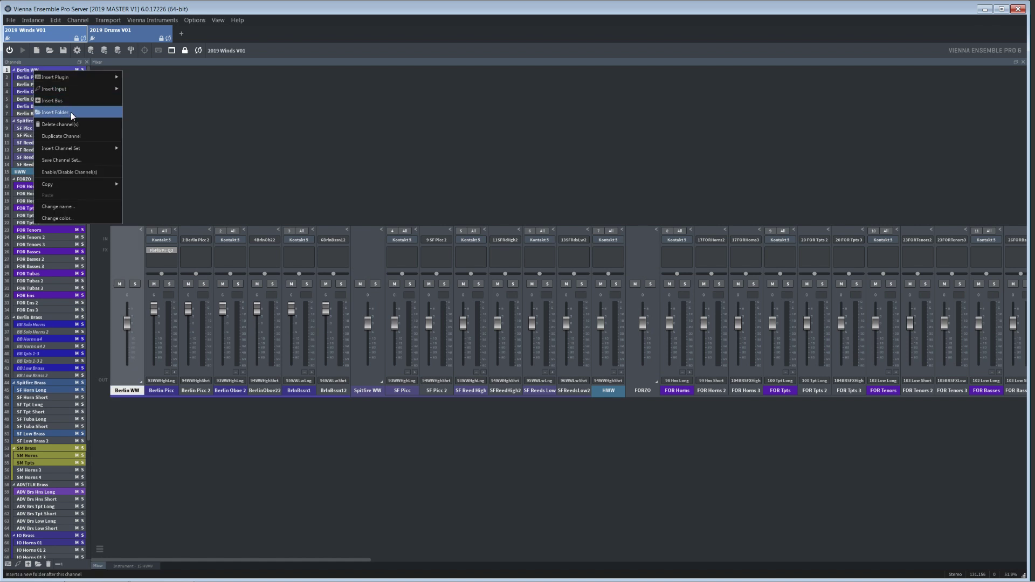
{"action": "left_click", "coordinate": [47, 63]}
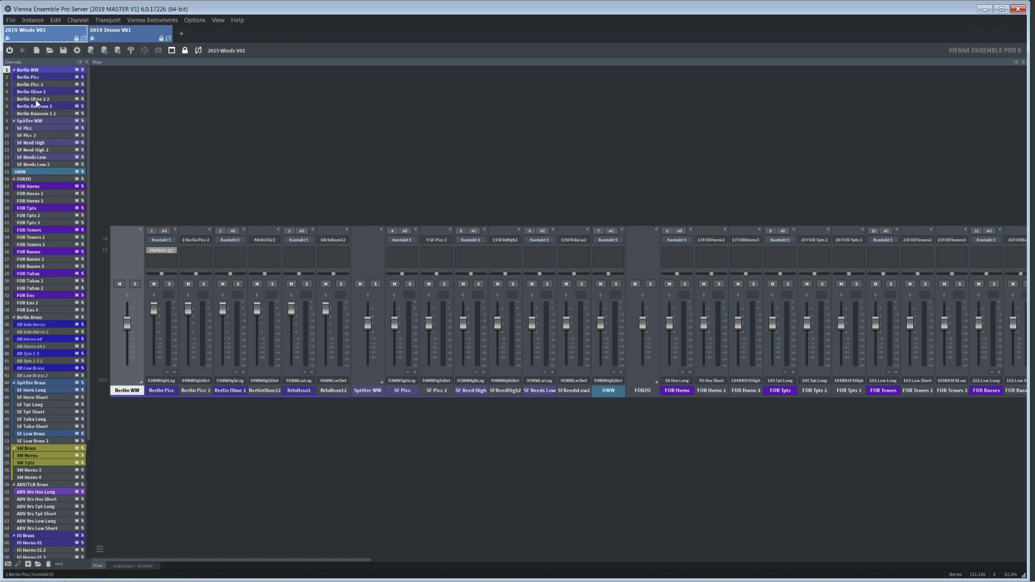
Step: Collapse the Berlin WW, Spitfire WW, FORZO and Berlin Brass folders and expand them all again
{"action": "left_click", "coordinate": [14, 70]}
{"action": "left_click", "coordinate": [14, 77]}
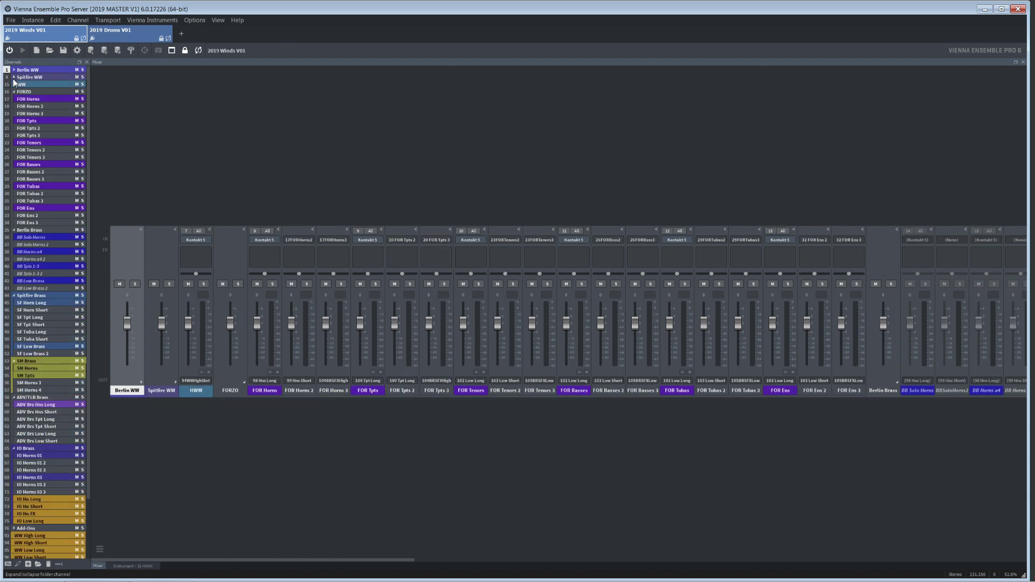
{"action": "left_click", "coordinate": [14, 91]}
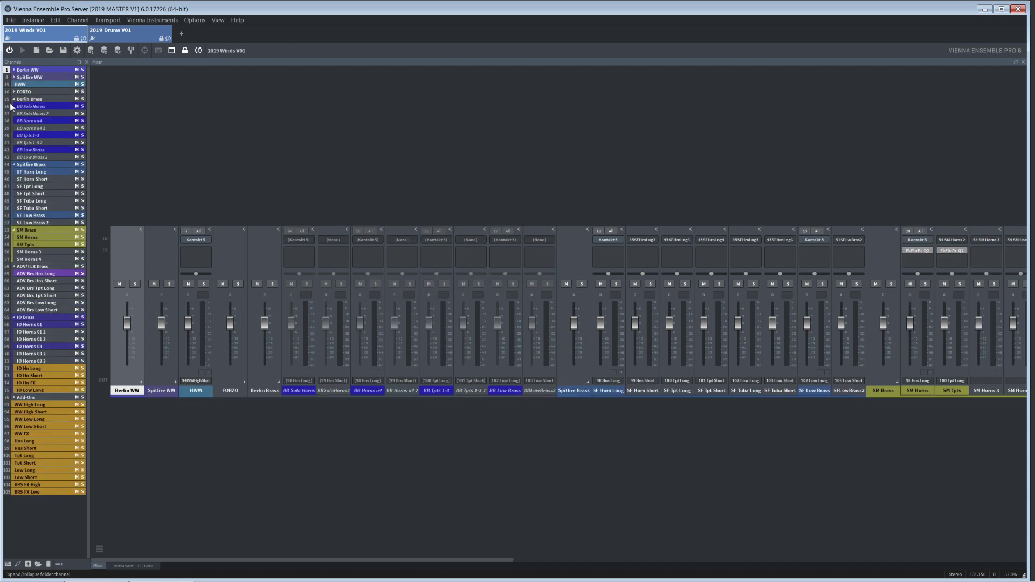
{"action": "left_click", "coordinate": [14, 100]}
{"action": "left_click", "coordinate": [14, 99]}
{"action": "left_click", "coordinate": [14, 92]}
{"action": "left_click", "coordinate": [14, 77]}
{"action": "left_click", "coordinate": [14, 70]}
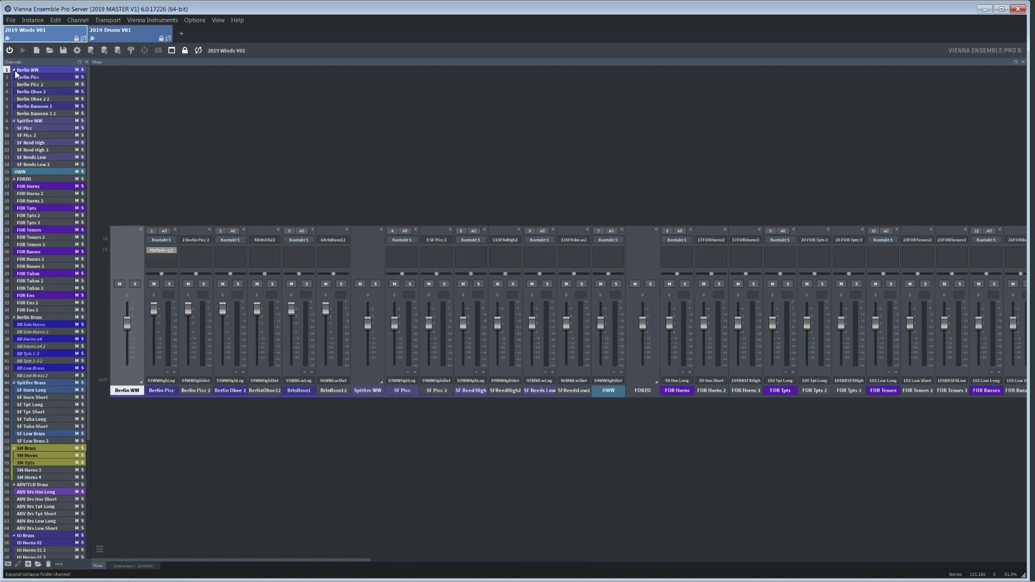
Step: View the Berlin Picc channel's Kontakt instruments, return to the mixer, and look across its channel strips
{"action": "double_click", "coordinate": [33, 76]}
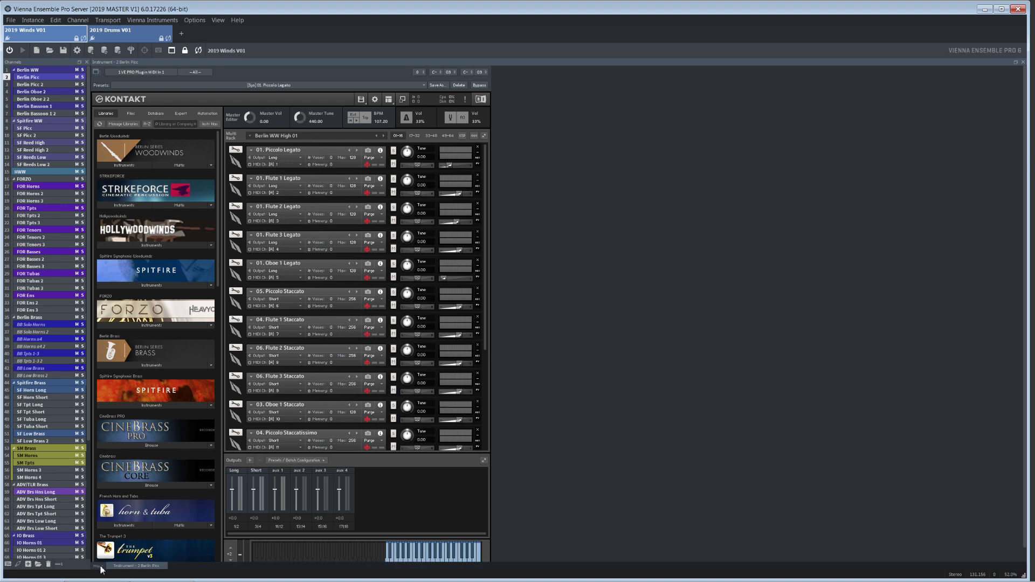
{"action": "left_click", "coordinate": [102, 564]}
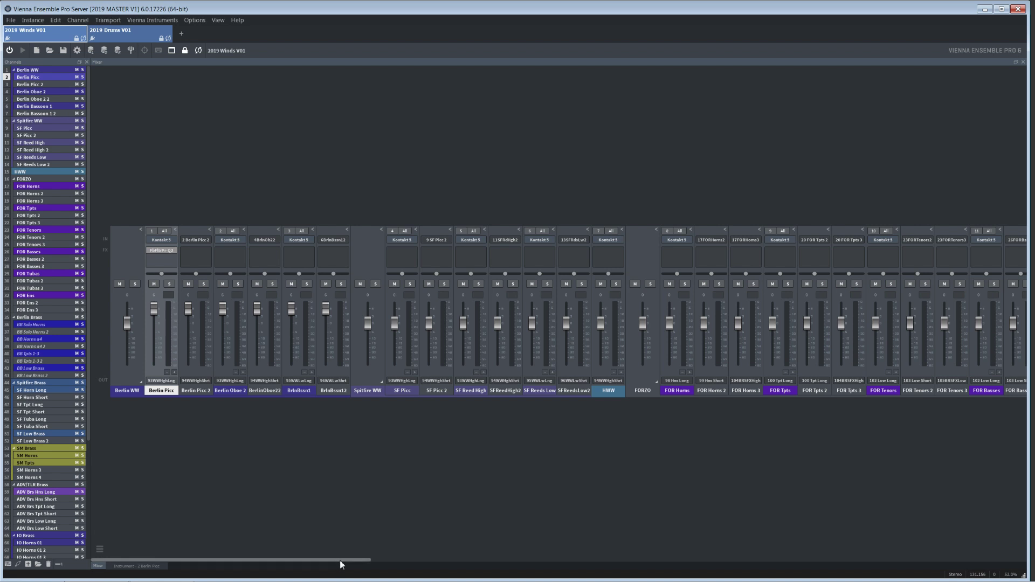
{"action": "left_click_drag", "start_coordinate": [340, 564], "coordinate": [436, 556]}
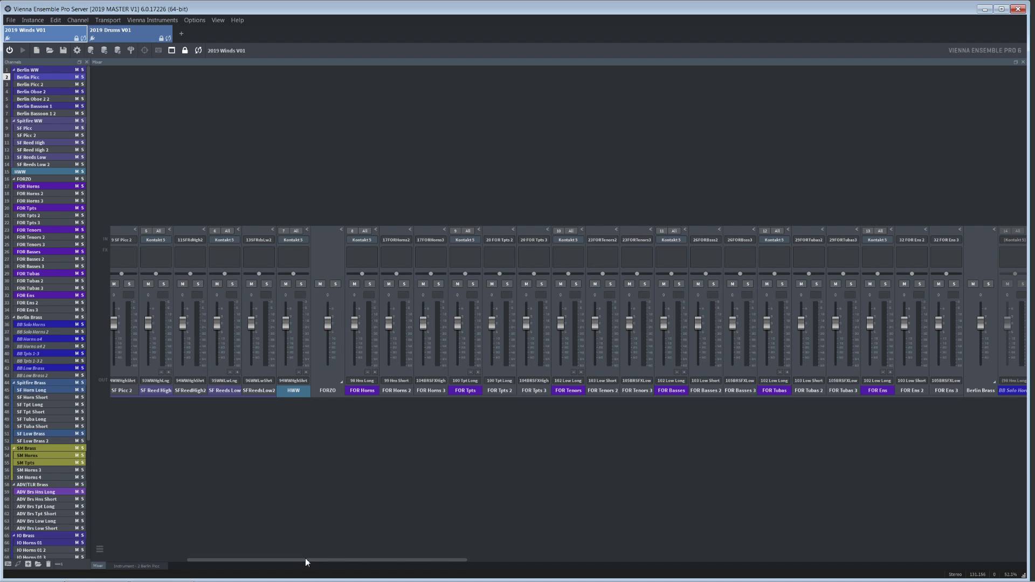
{"action": "left_click_drag", "start_coordinate": [305, 559], "coordinate": [185, 560]}
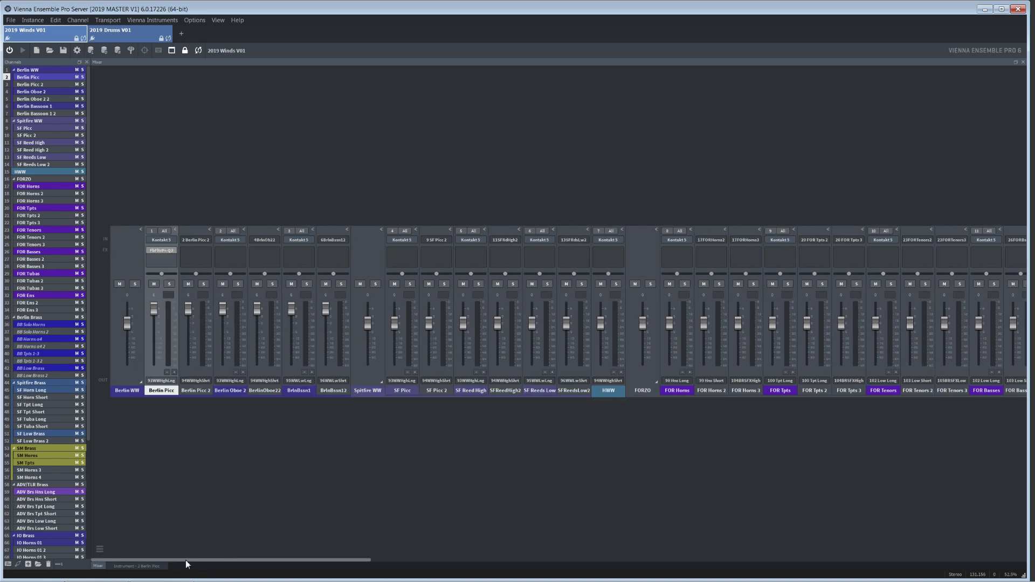
Step: Reopen Berlin Picc's Kontakt instance and examine its view options and output section presets without changing them
{"action": "double_click", "coordinate": [166, 392]}
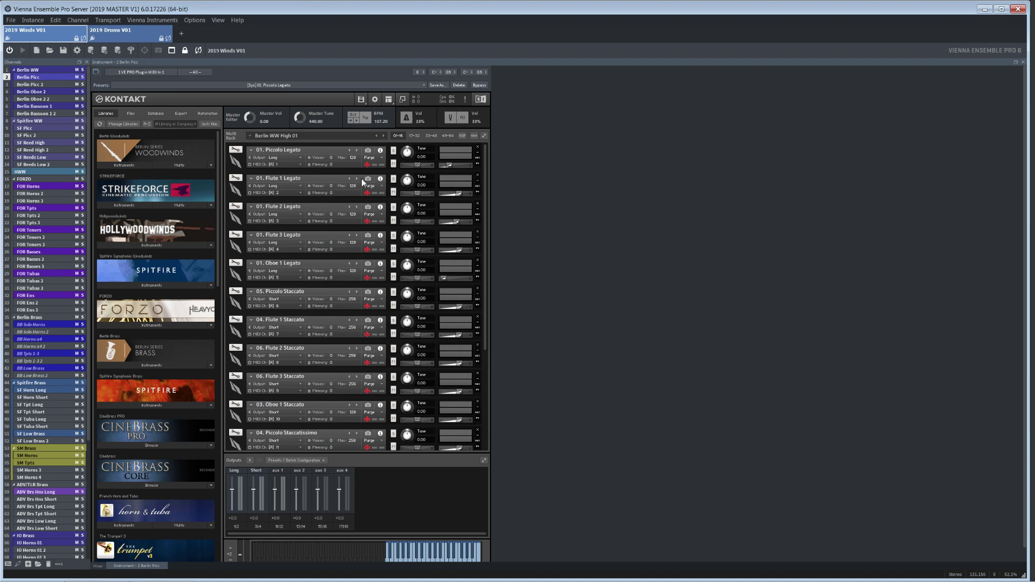
{"action": "left_click", "coordinate": [389, 100]}
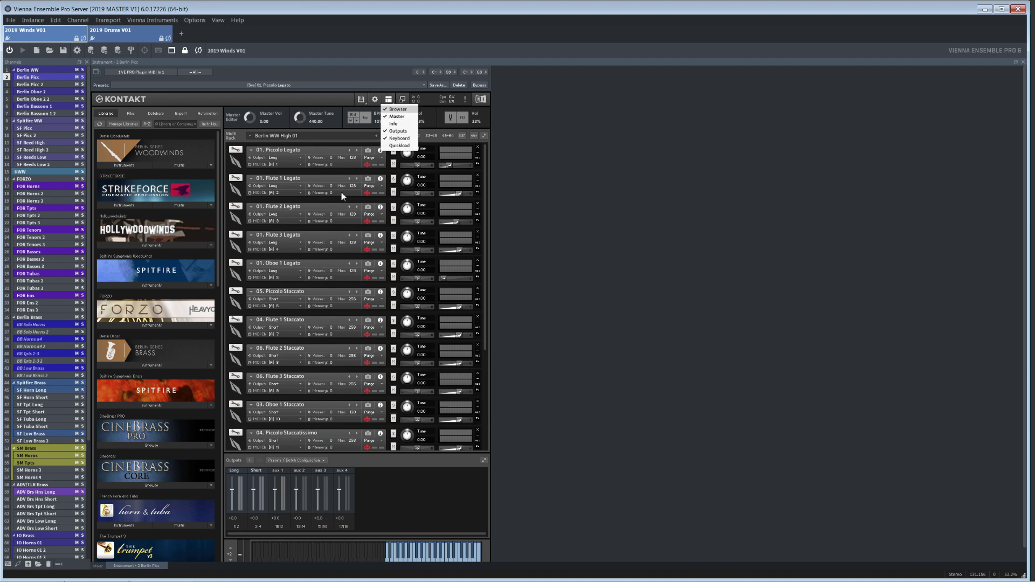
{"action": "left_click", "coordinate": [312, 487]}
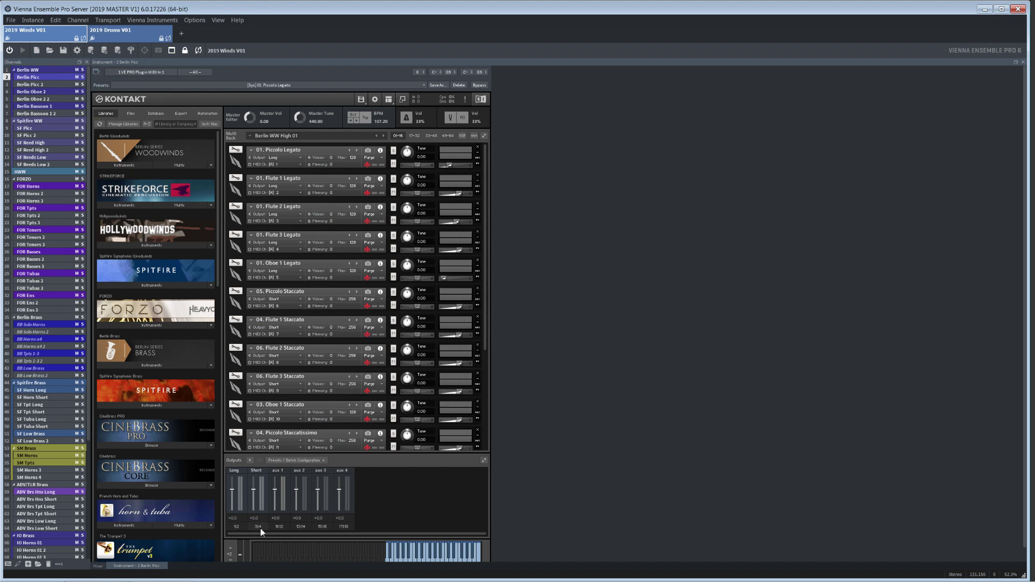
{"action": "left_click", "coordinate": [323, 461]}
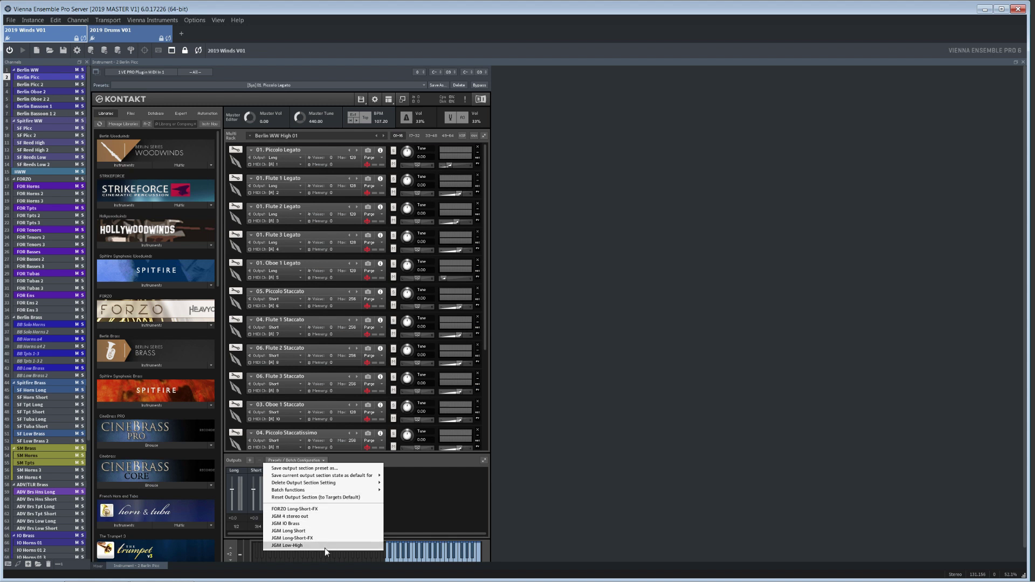
{"action": "left_click", "coordinate": [326, 523]}
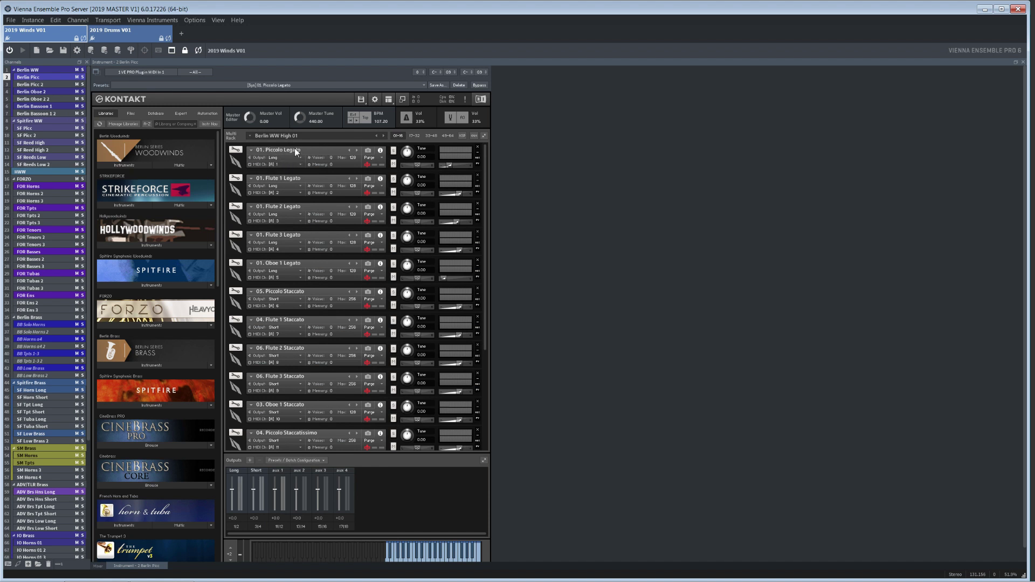
Step: Examine the Long and Short output choices for Flute 2 Legato and the matching Berlin Picc channels in the mixer
{"action": "left_click", "coordinate": [274, 213]}
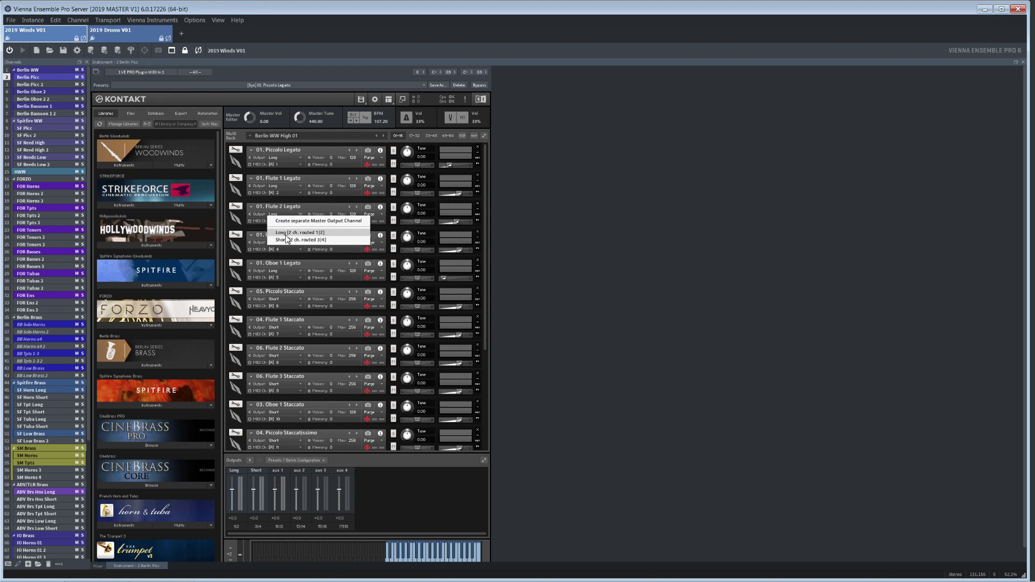
{"action": "left_click", "coordinate": [227, 195]}
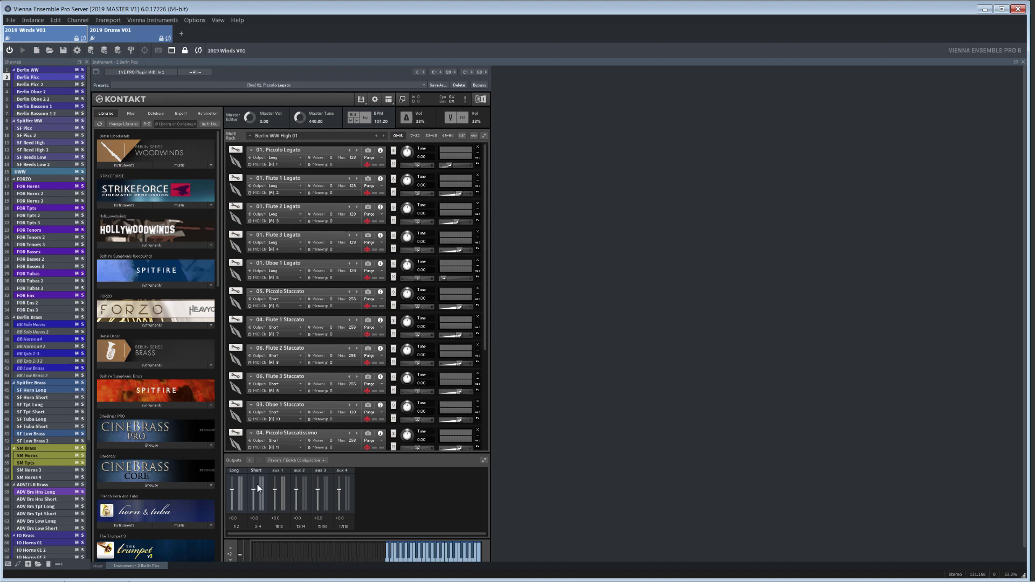
{"action": "left_click", "coordinate": [98, 566]}
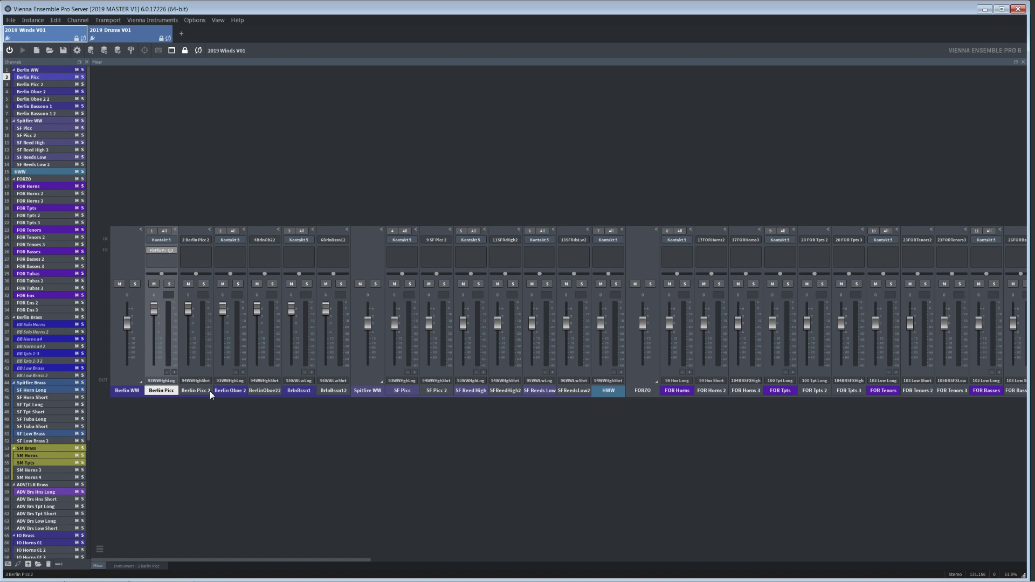
{"action": "double_click", "coordinate": [163, 389]}
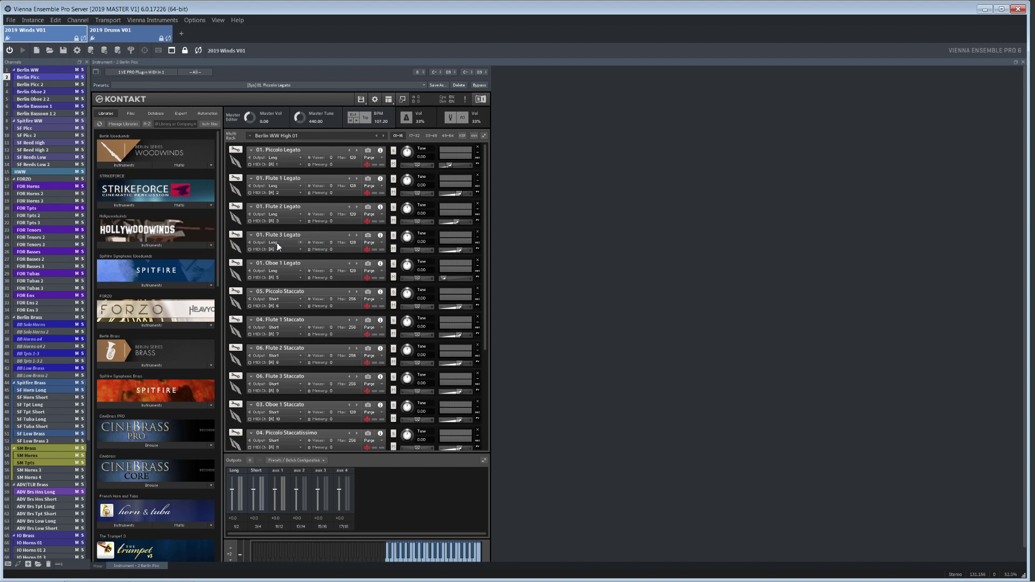
Step: Look through Berlin Picc's Kontakt instruments, and view those of Berlin Oboe 2 and Berlin Bassoon 1
{"action": "scroll", "coordinate": [485, 277], "scroll_direction": "down", "scroll_amount": 3}
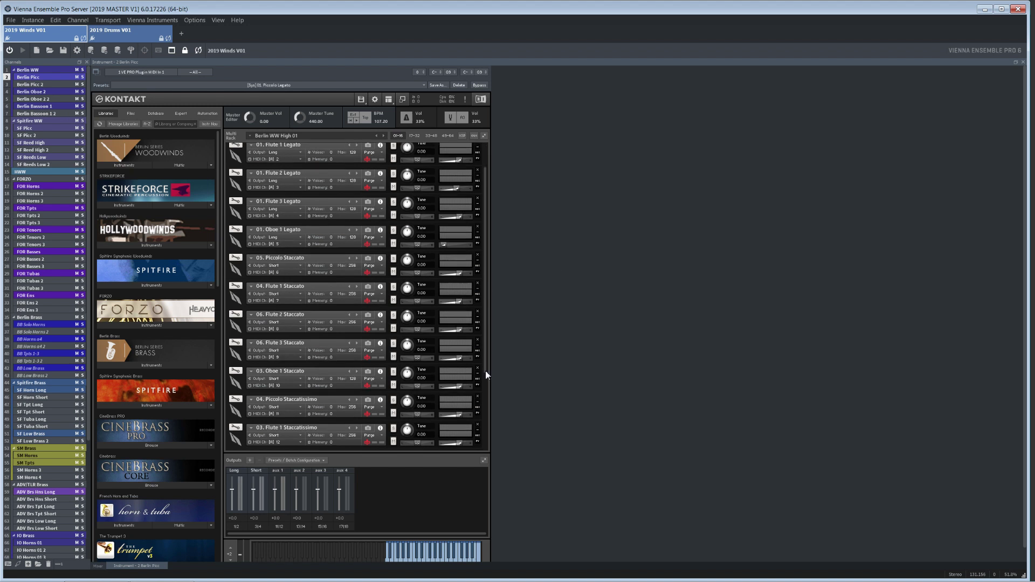
{"action": "scroll", "coordinate": [493, 208], "scroll_direction": "up", "scroll_amount": 3}
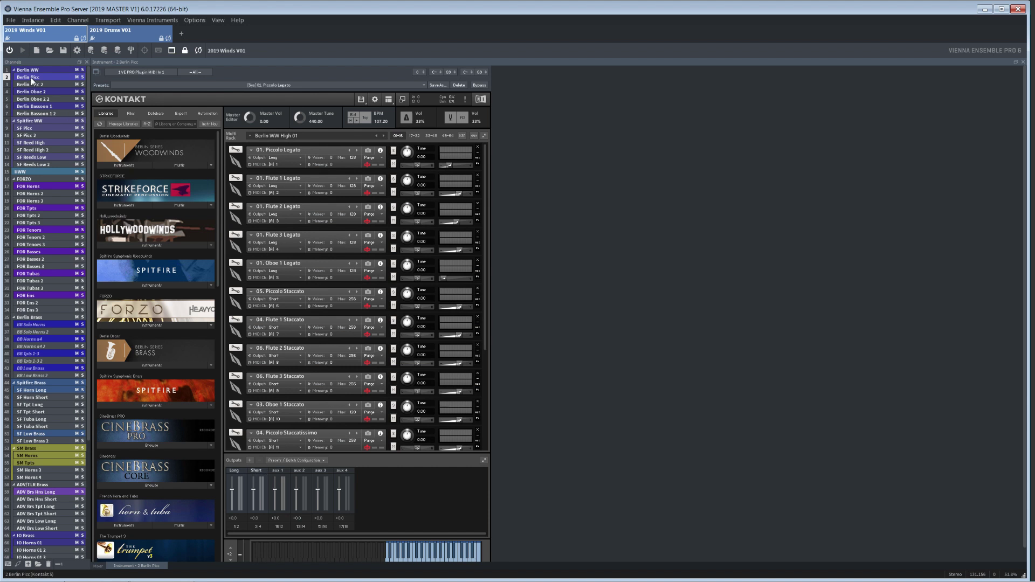
{"action": "left_click", "coordinate": [33, 93]}
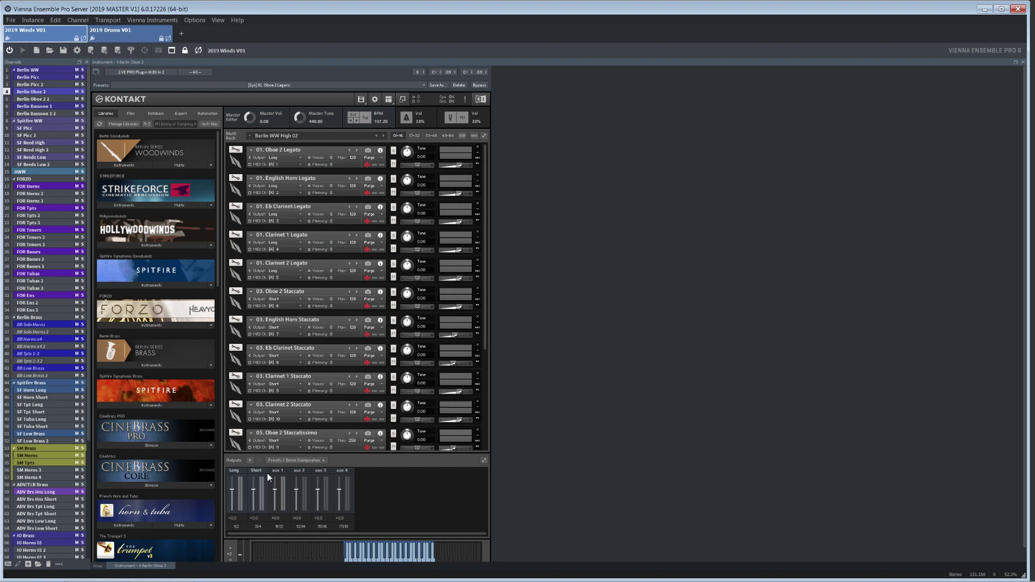
{"action": "left_click", "coordinate": [33, 106]}
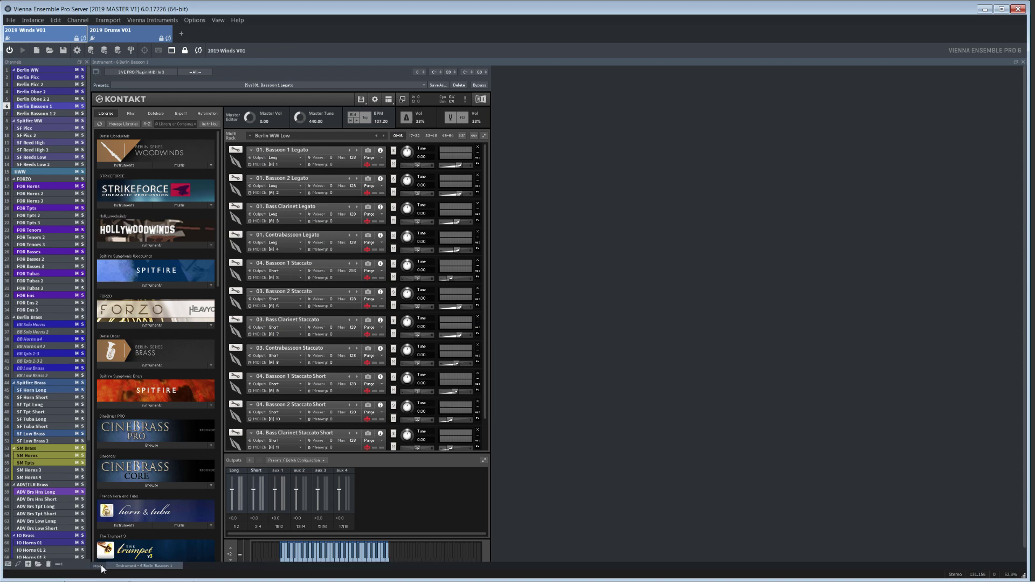
Step: Return to the mixer, add three extra output channels to Berlin Bassoon 1, and remove them again
{"action": "left_click", "coordinate": [100, 566]}
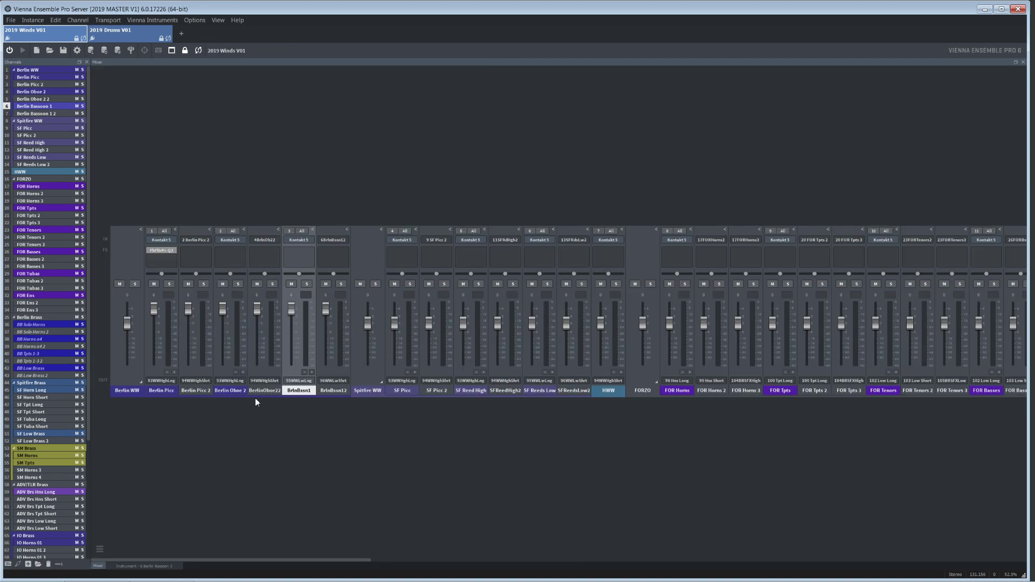
{"action": "left_click", "coordinate": [312, 372]}
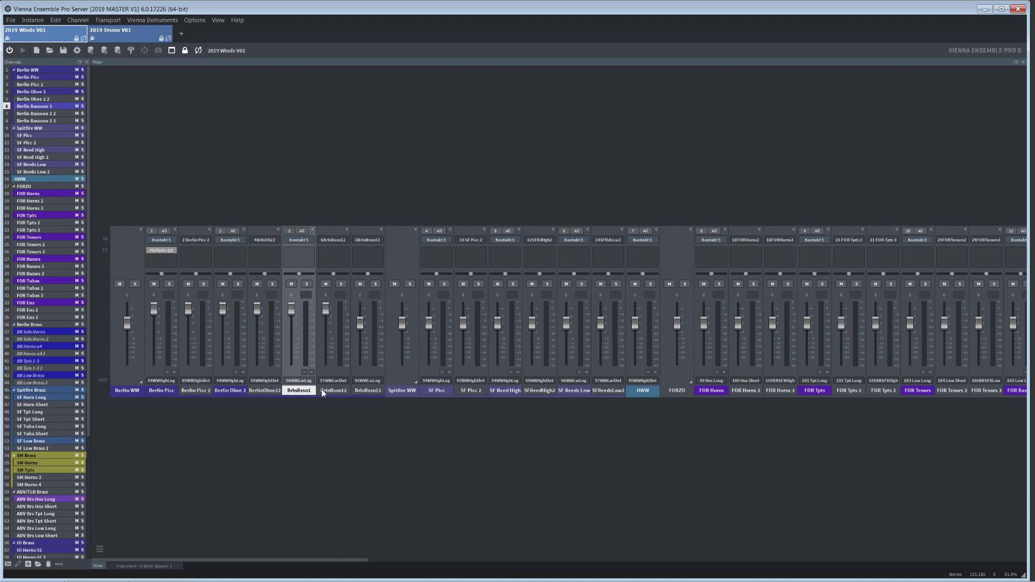
{"action": "left_click", "coordinate": [312, 372]}
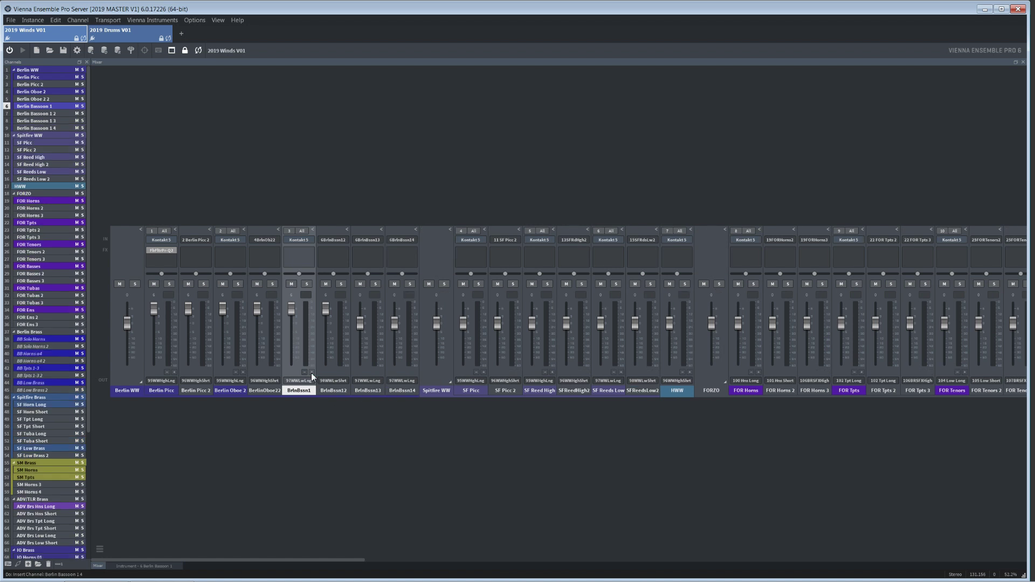
{"action": "left_click", "coordinate": [312, 372]}
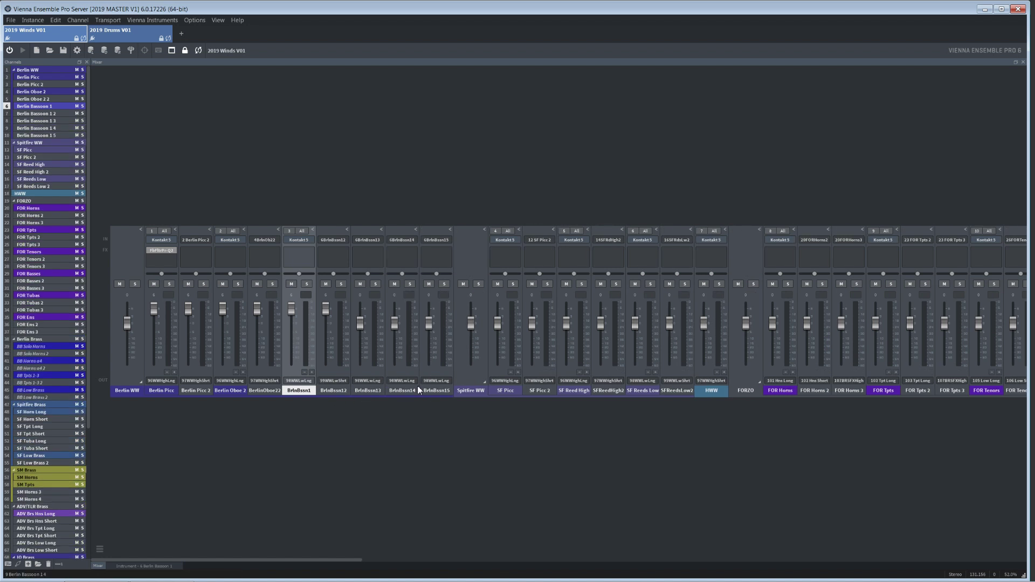
{"action": "left_click", "coordinate": [305, 371]}
{"action": "left_click", "coordinate": [305, 371]}
{"action": "left_click", "coordinate": [305, 371]}
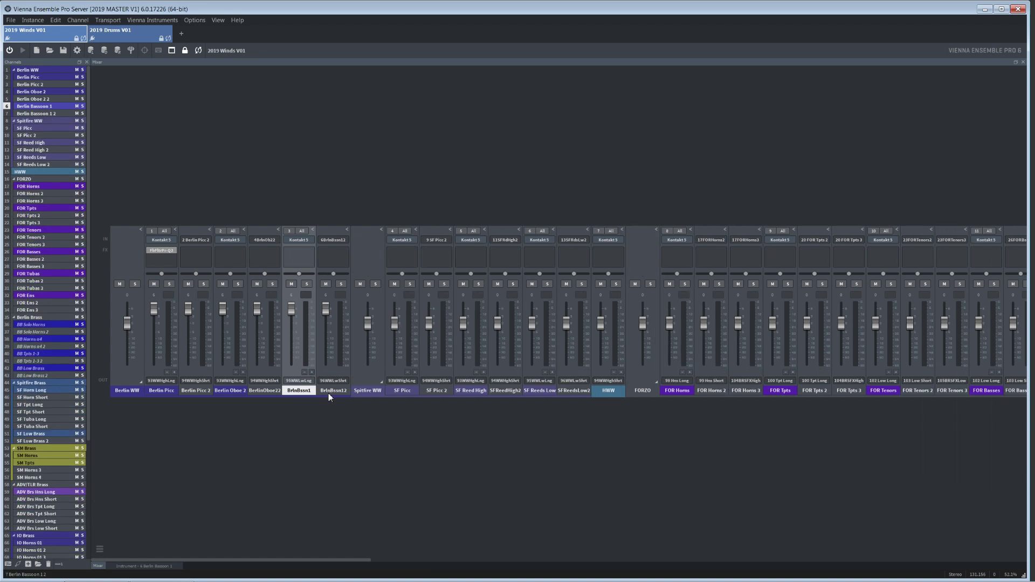
Step: Examine the bus choices for the Berlin Picc channel's output without changing its routing
{"action": "left_click", "coordinate": [165, 391]}
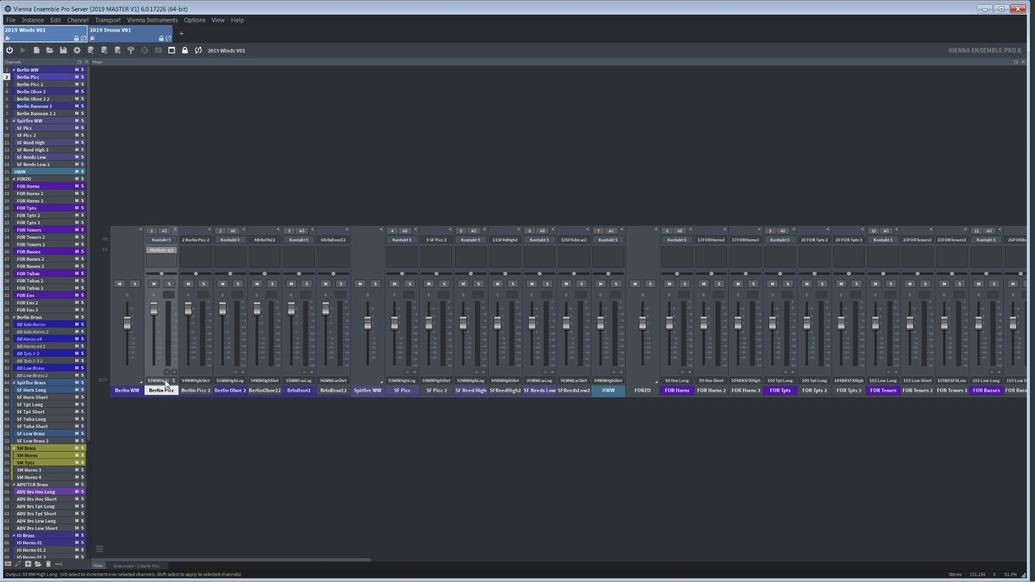
{"action": "left_click", "coordinate": [175, 381]}
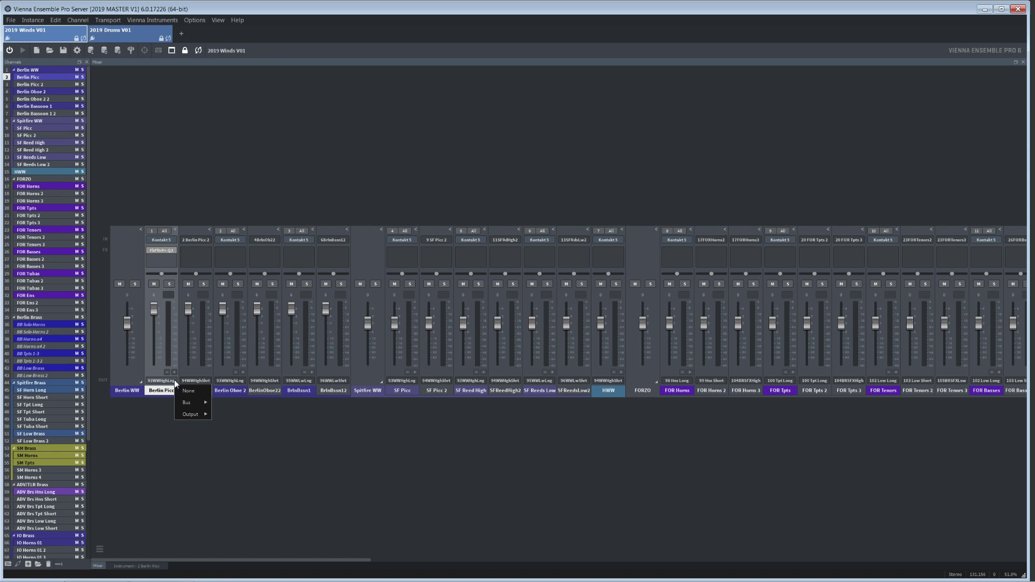
{"action": "mouse_move", "coordinate": [187, 404]}
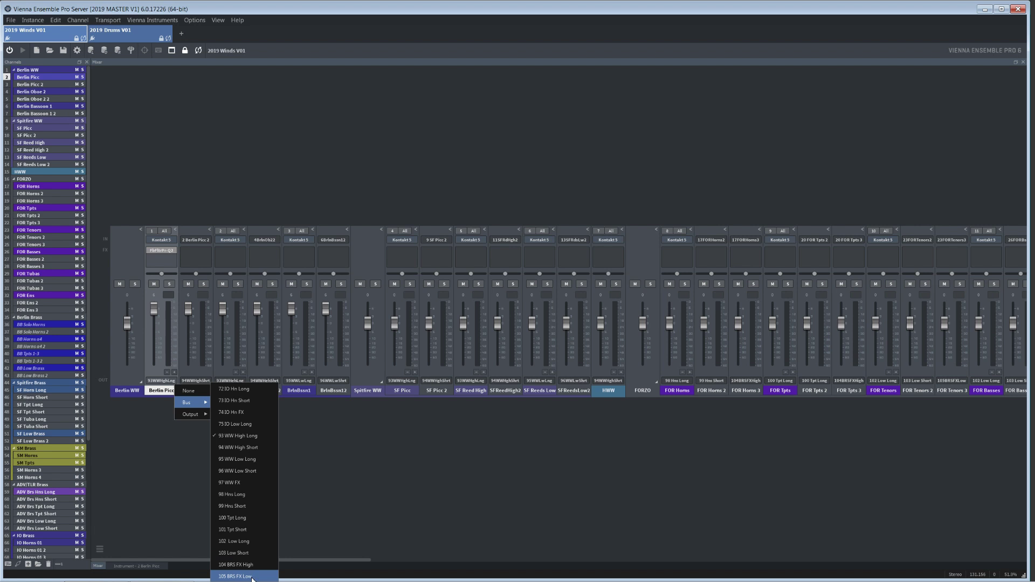
{"action": "left_click", "coordinate": [186, 438]}
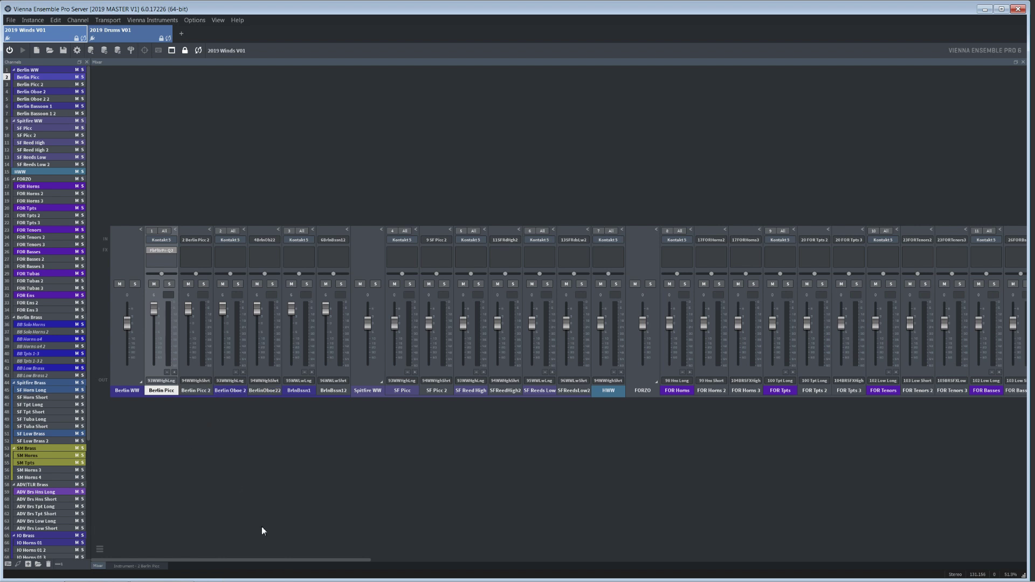
Step: Examine the orange bus channels at the end of the mixer and channel list, and IO Low Long's output routing options
{"action": "left_click_drag", "start_coordinate": [240, 559], "coordinate": [960, 554]}
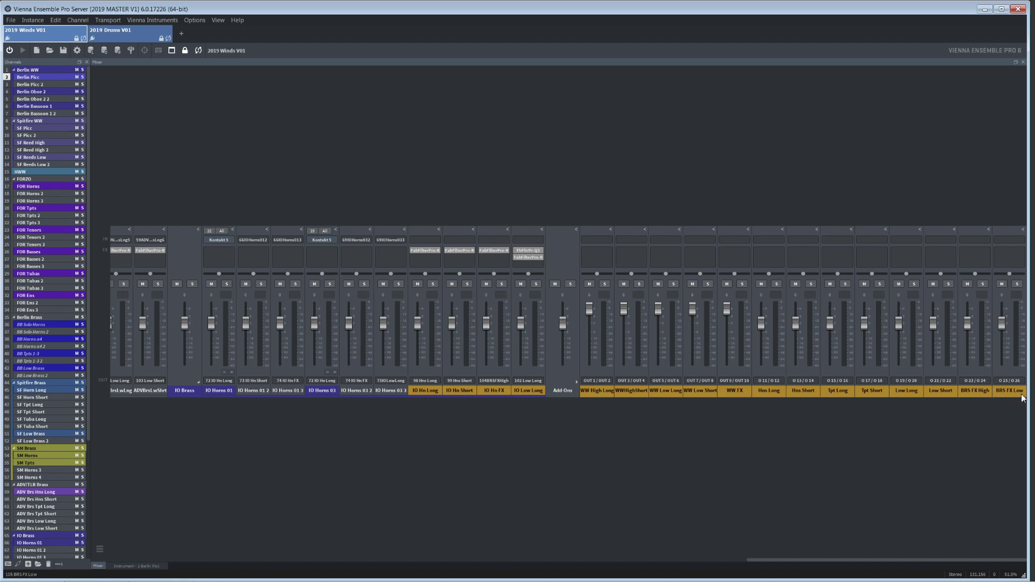
{"action": "left_click", "coordinate": [541, 380]}
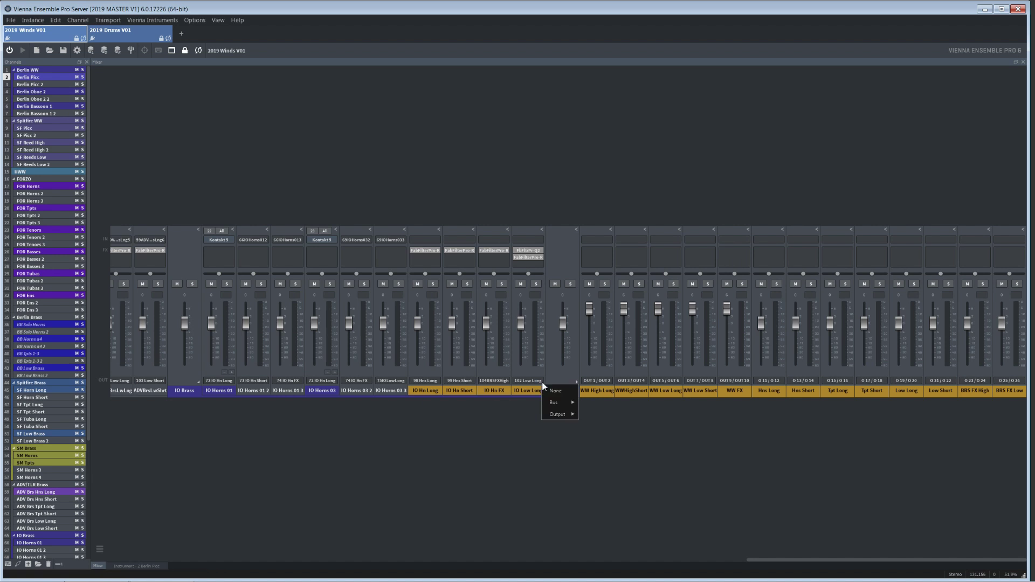
{"action": "mouse_move", "coordinate": [560, 406]}
{"action": "left_click", "coordinate": [610, 430]}
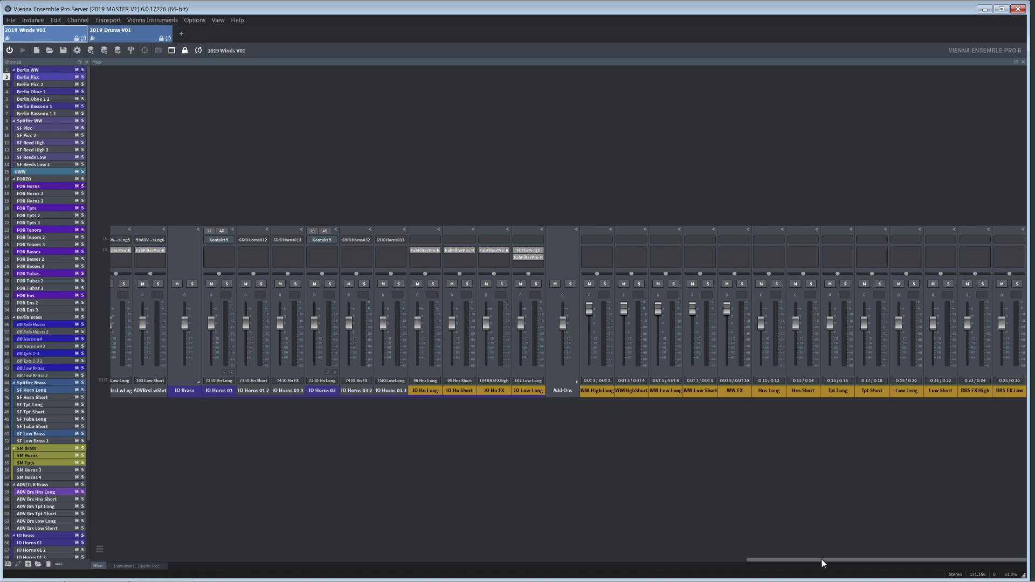
{"action": "left_click_drag", "start_coordinate": [823, 560], "coordinate": [105, 553]}
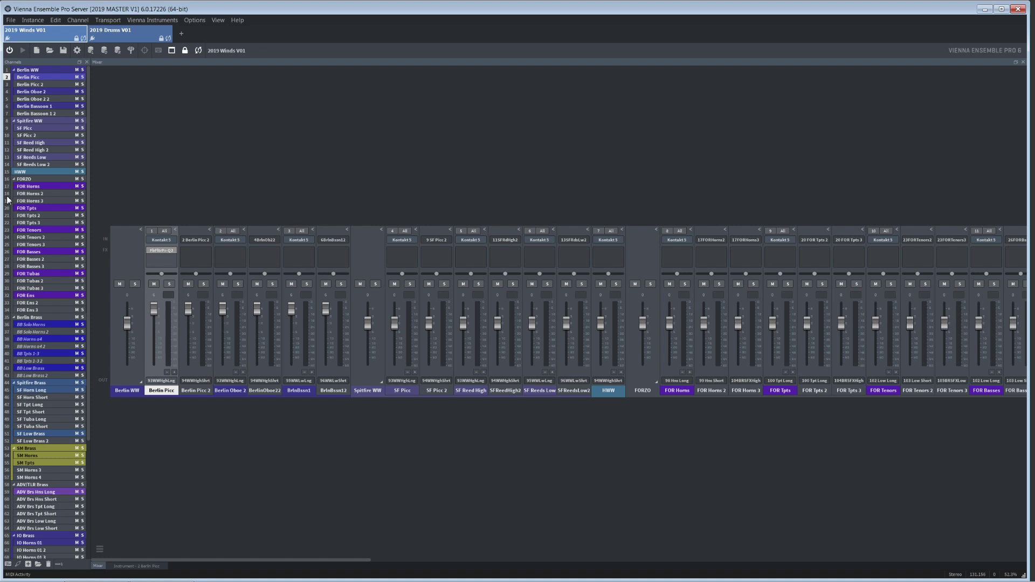
{"action": "left_click_drag", "start_coordinate": [87, 198], "coordinate": [89, 316]}
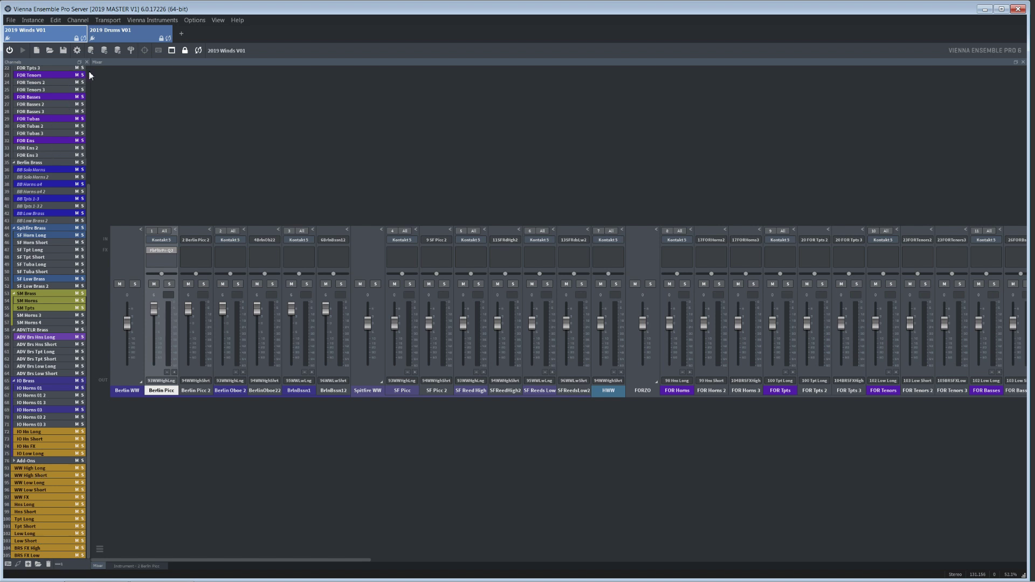
{"action": "scroll", "coordinate": [86, 75], "scroll_direction": "up", "scroll_amount": 7}
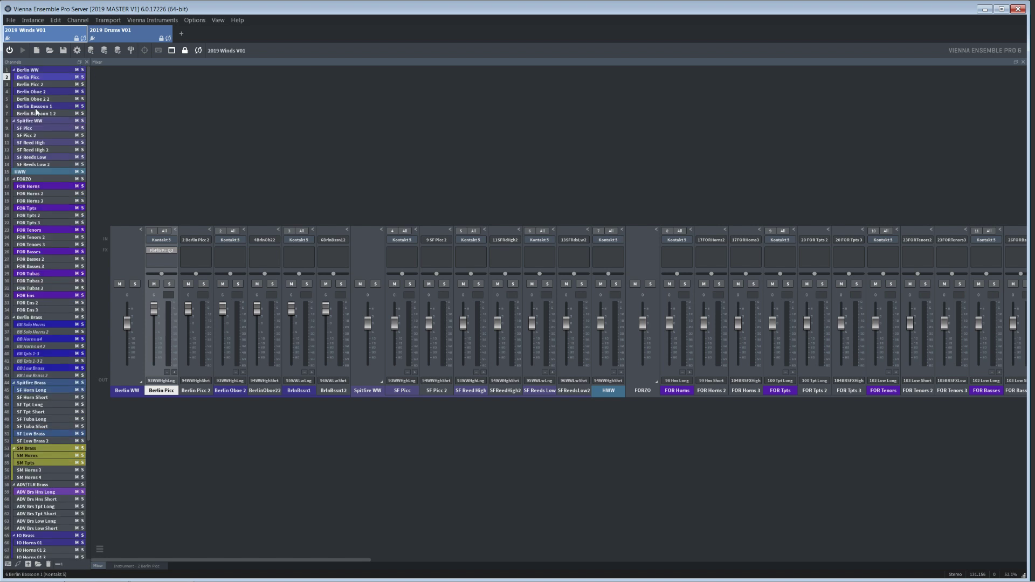
Step: View the Kontakt instruments loaded in SF Picc, SF Reed High, SF Reeds Low and HWW
{"action": "double_click", "coordinate": [31, 128]}
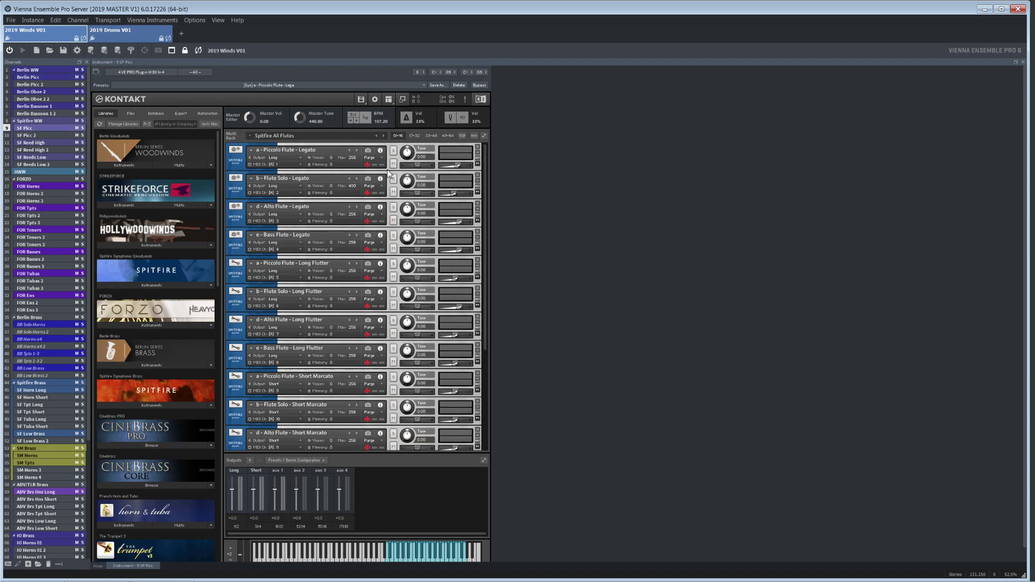
{"action": "left_click", "coordinate": [36, 143]}
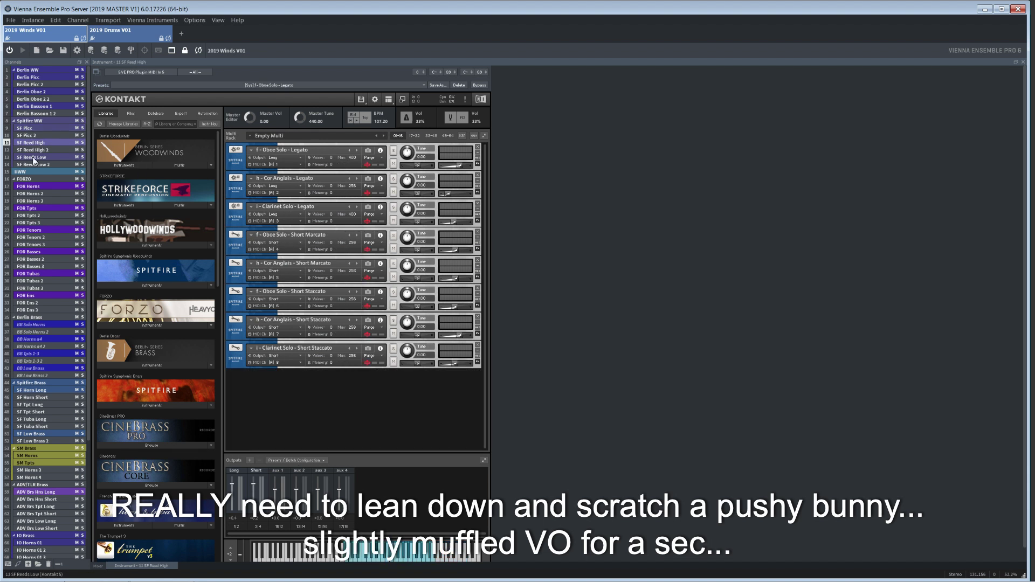
{"action": "left_click", "coordinate": [34, 157]}
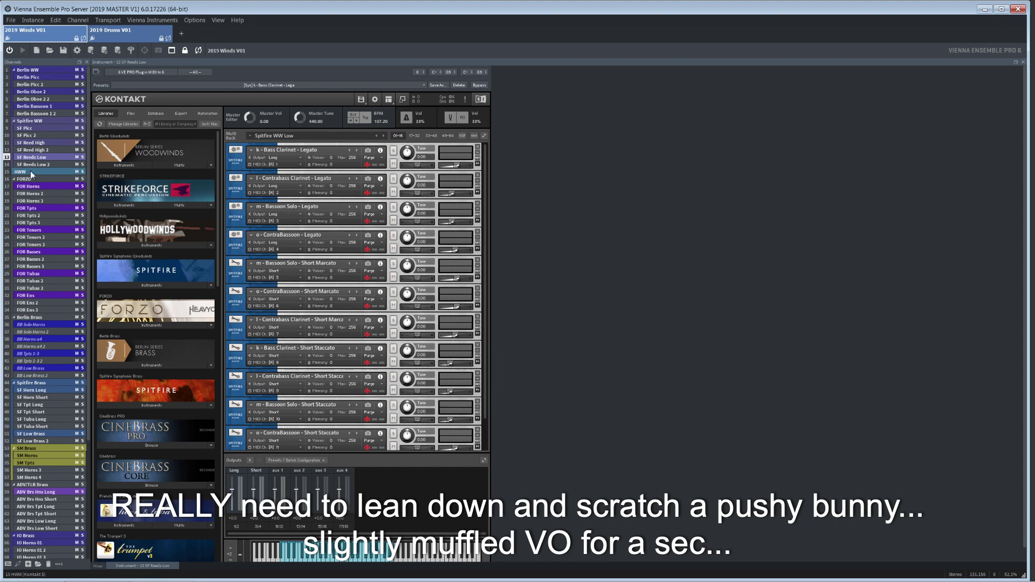
{"action": "left_click", "coordinate": [32, 172]}
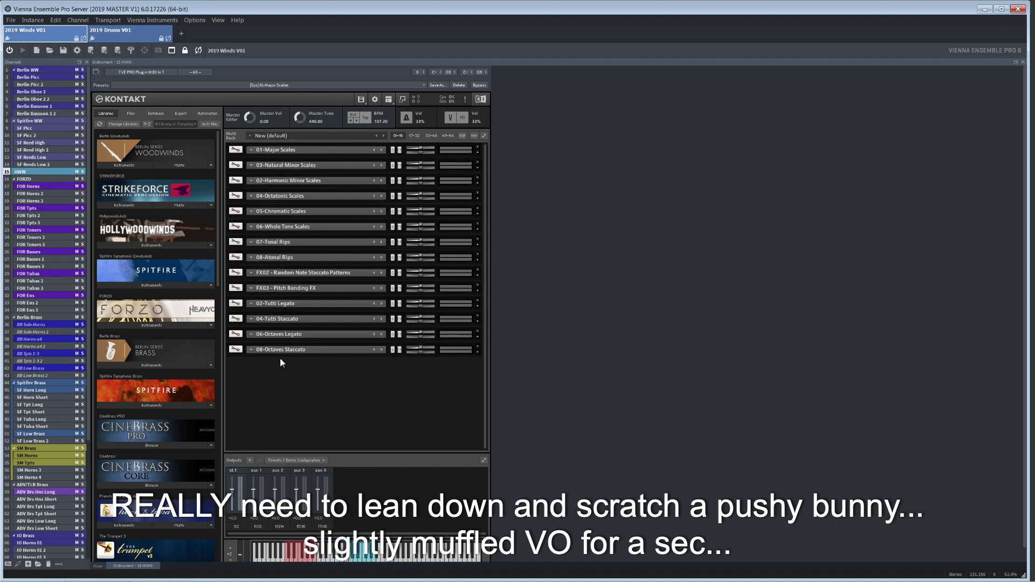
Step: View FOR Horns' Kontakt instruments in expanded form, look inside the first Horns patch, and minimize them all again
{"action": "left_click", "coordinate": [31, 186]}
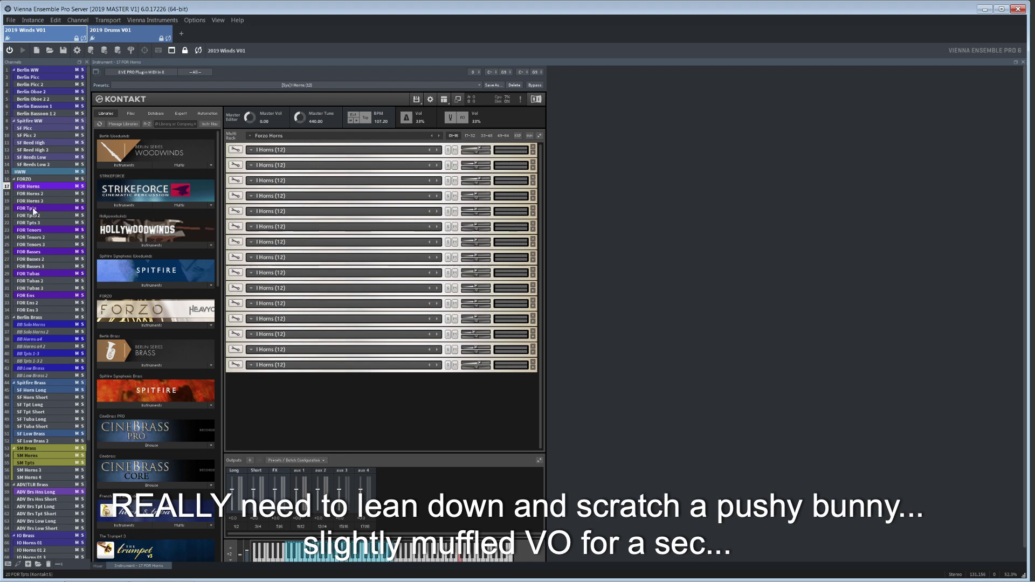
{"action": "left_click", "coordinate": [539, 135]}
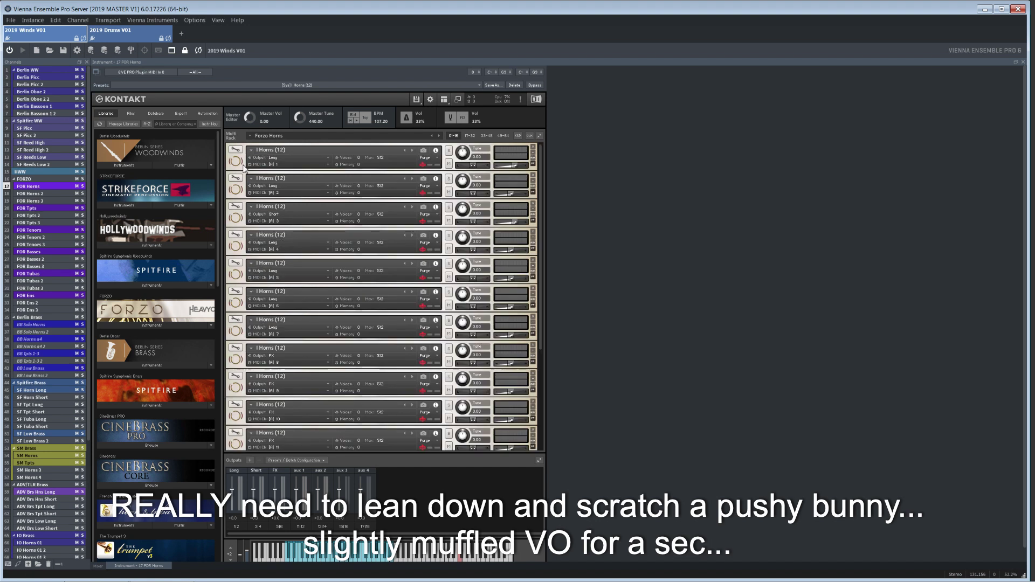
{"action": "left_click", "coordinate": [327, 178]}
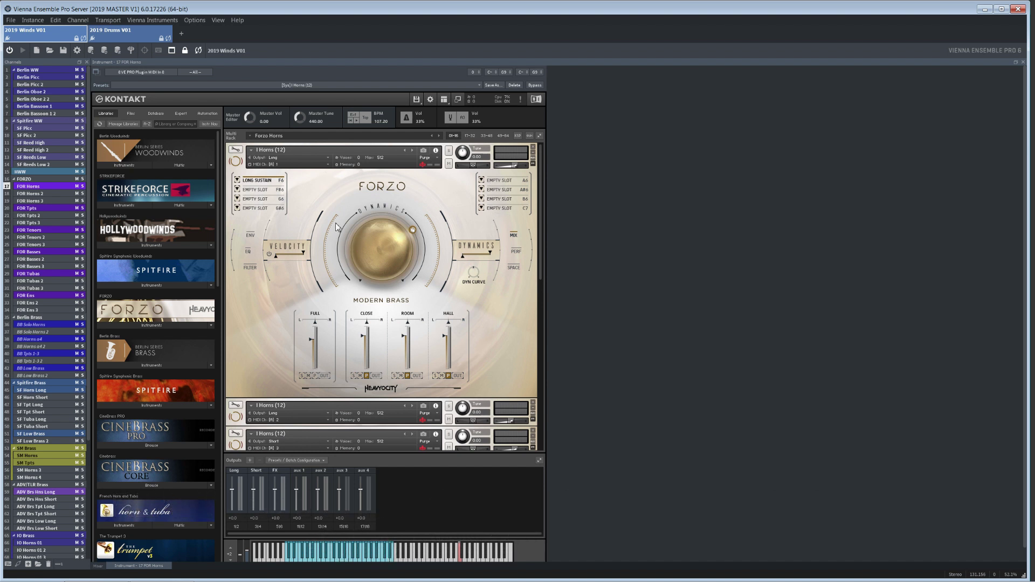
{"action": "left_click", "coordinate": [236, 161]}
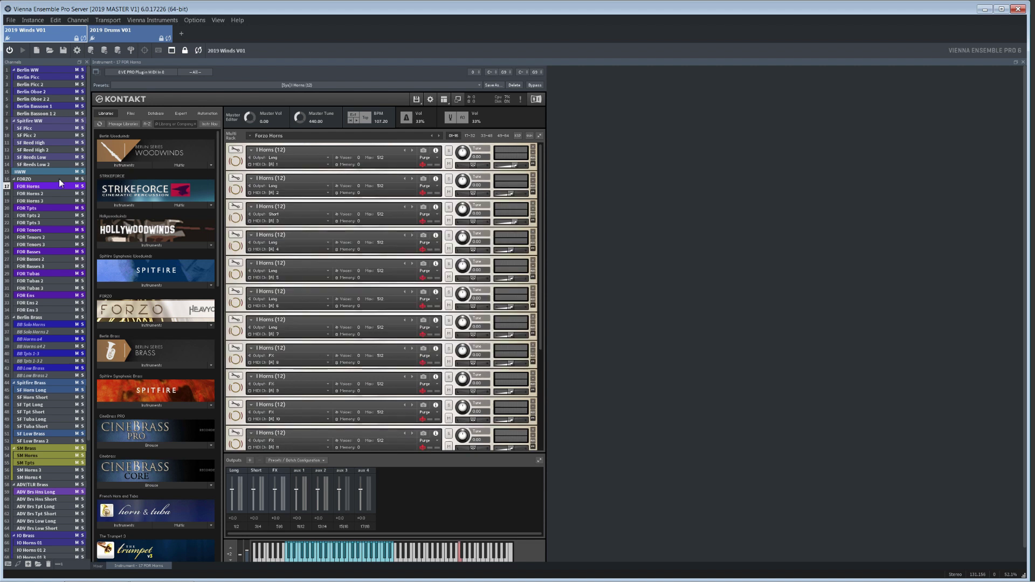
{"action": "left_click", "coordinate": [539, 136]}
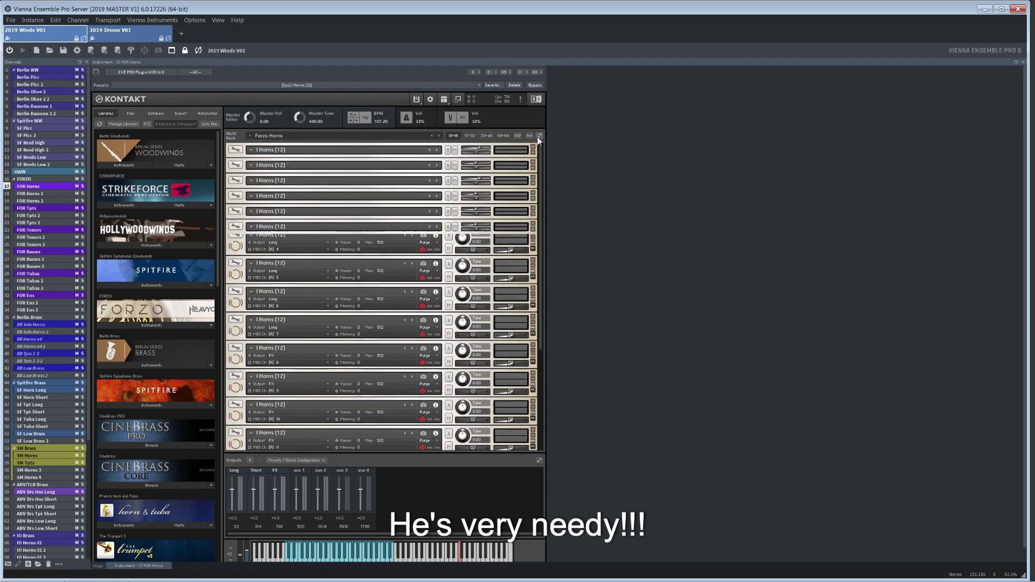
Step: View the Kontakt instruments of the remaining FORZO channels, from FOR Tpts through FOR Tubas to FOR Ens
{"action": "left_click", "coordinate": [34, 208]}
{"action": "left_click", "coordinate": [34, 251]}
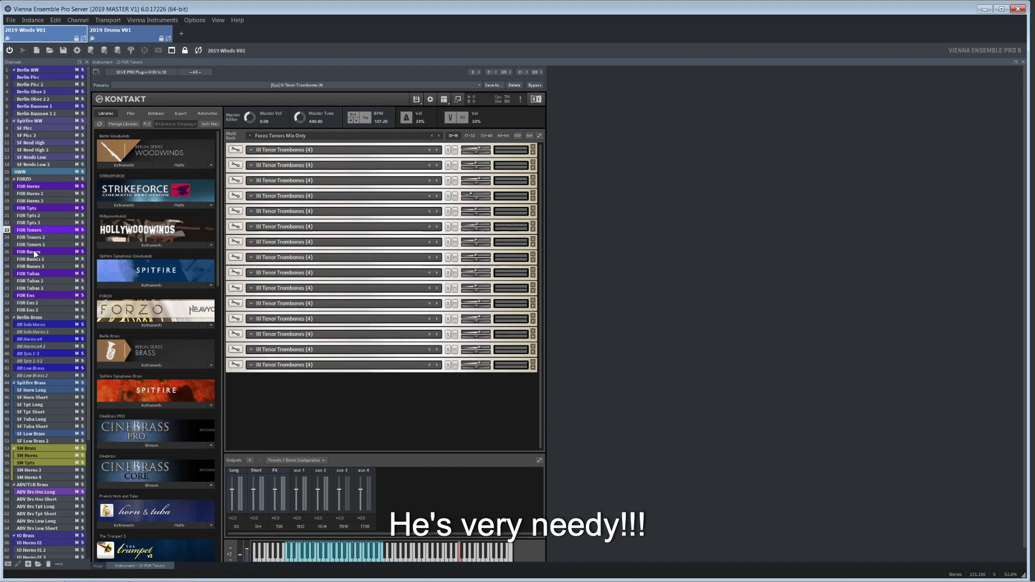
{"action": "left_click", "coordinate": [35, 274]}
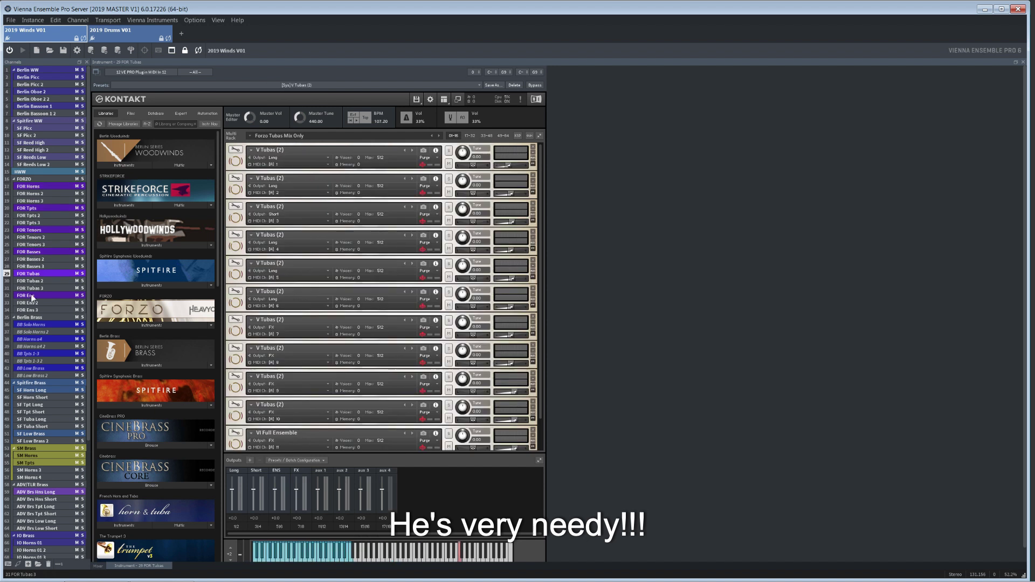
{"action": "left_click", "coordinate": [34, 296]}
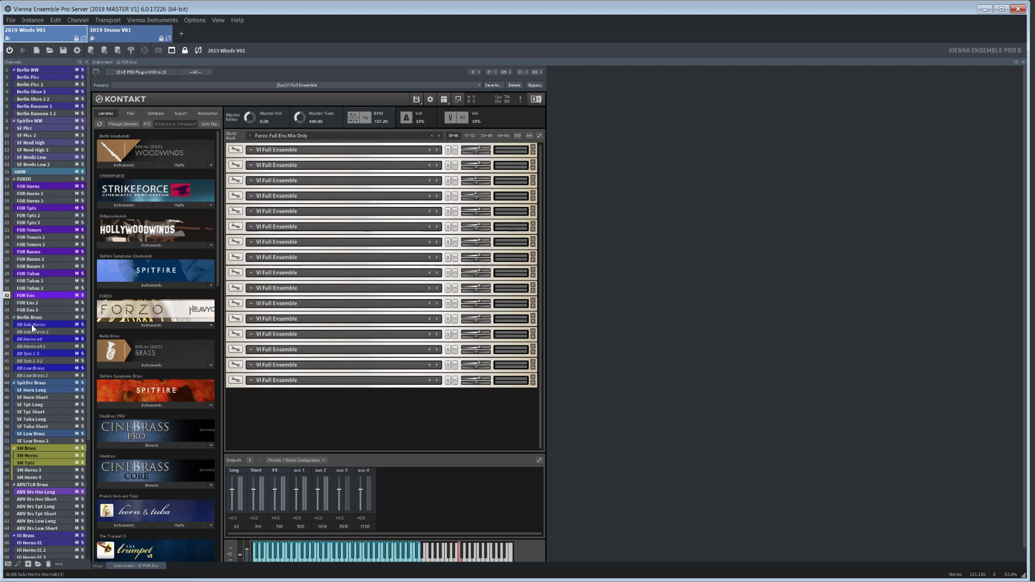
Step: Select the BB Solo Horns channel and view its Enable/Disable Channel(s) command without applying it
{"action": "left_click", "coordinate": [33, 326]}
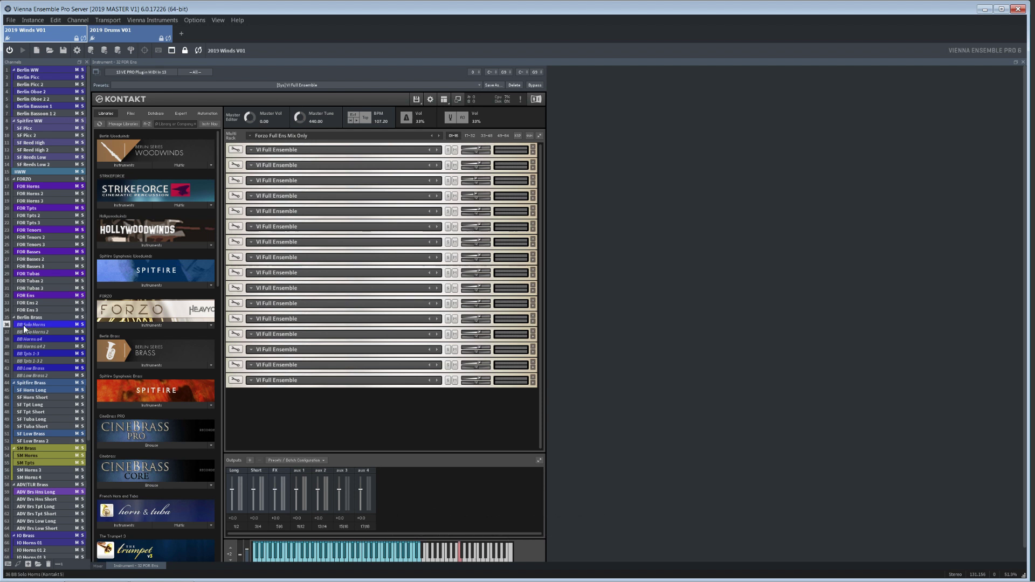
{"action": "left_click", "coordinate": [78, 21]}
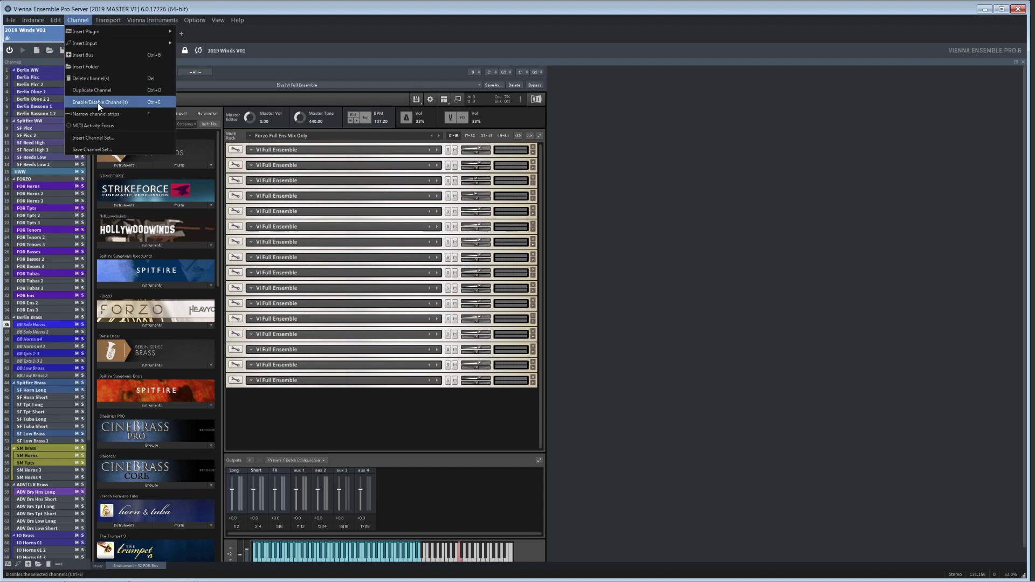
{"action": "left_click", "coordinate": [78, 21]}
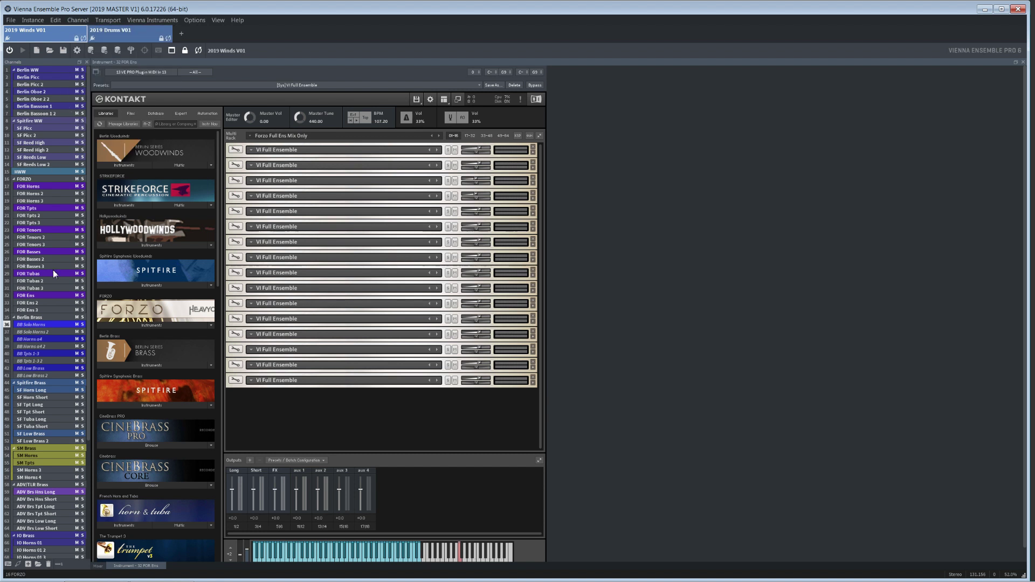
Step: Disable the Spitfire Brass channels from SF Horn Long through SF Low Brass 2
{"action": "left_click", "coordinate": [38, 390]}
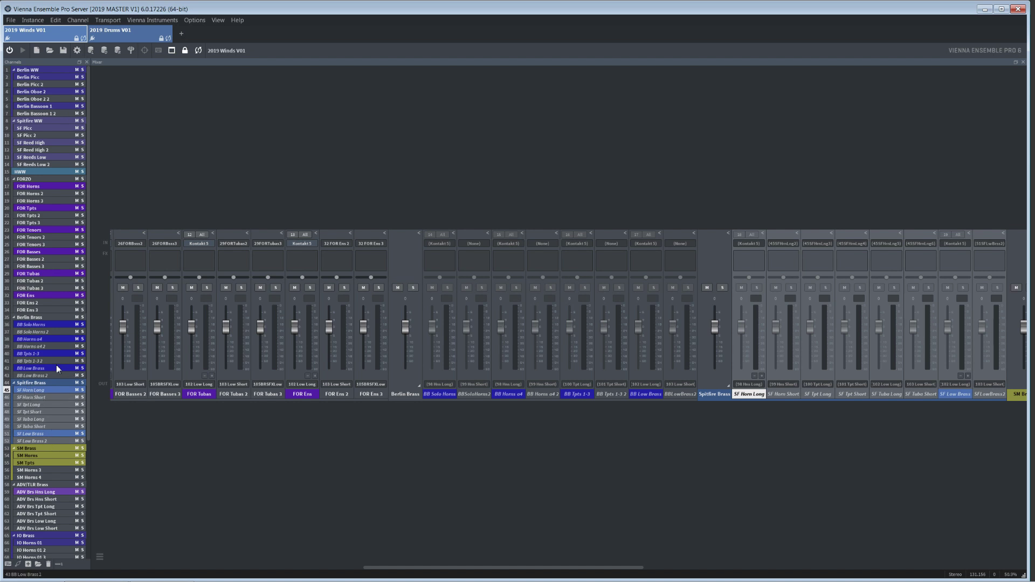
Step: Select the Spitfire Brass channels from SF Horn Long through SF Low Brass 2 and enable them again
{"action": "left_click", "coordinate": [38, 394]}
{"action": "left_click", "coordinate": [38, 392]}
{"action": "left_click", "coordinate": [37, 438]}
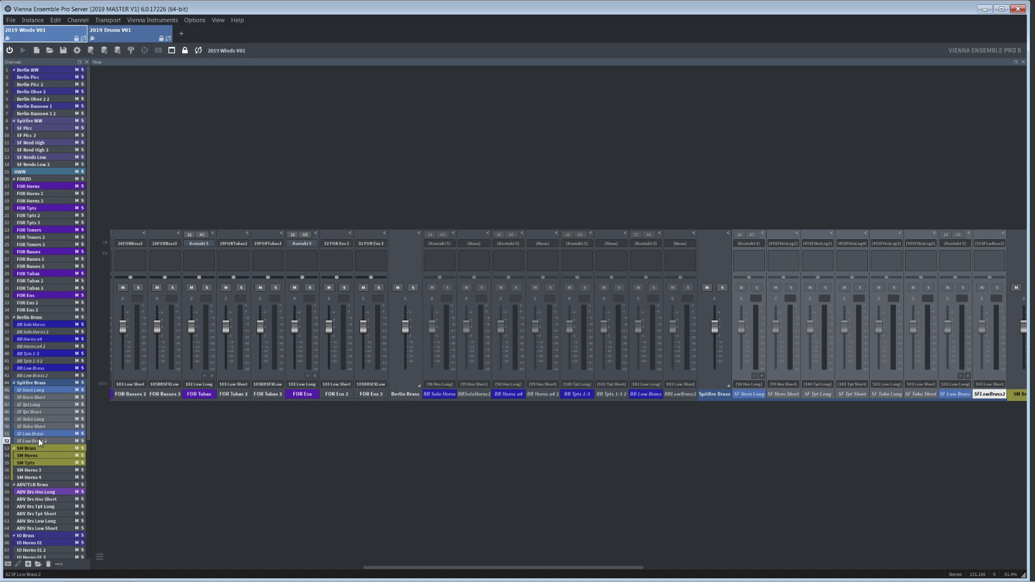
{"action": "left_click", "coordinate": [37, 390]}
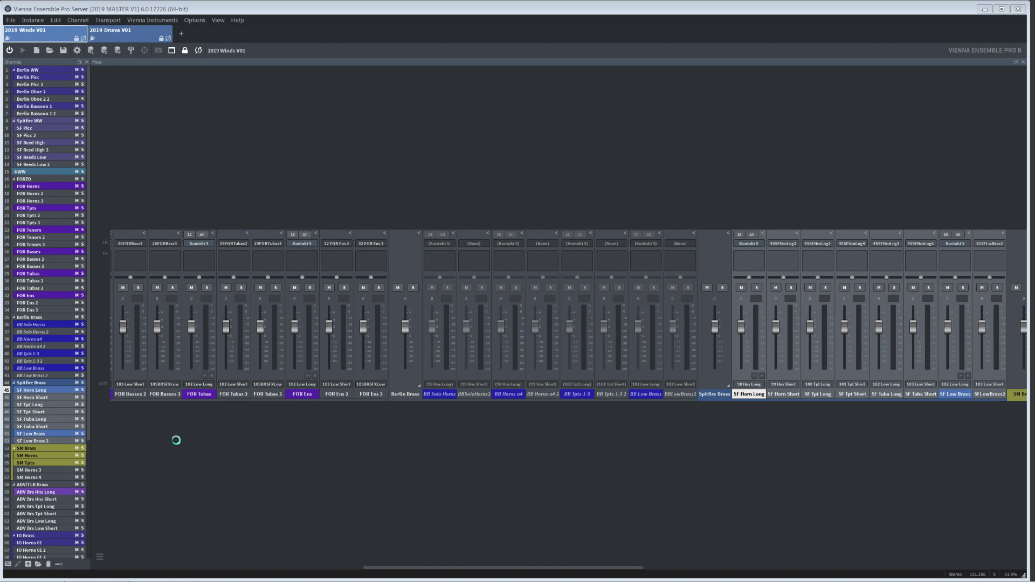
Step: Open SF Picc's Kontakt instrument and purge all samples of its multi with the Global purge command
{"action": "double_click", "coordinate": [30, 128]}
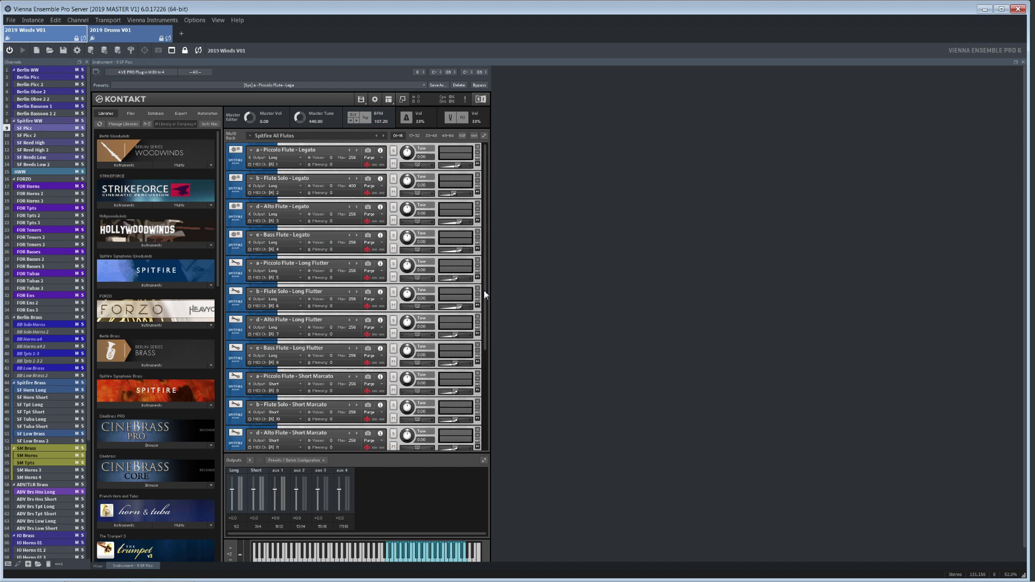
{"action": "left_click_drag", "start_coordinate": [484, 294], "coordinate": [496, 193]}
{"action": "left_click", "coordinate": [361, 100]}
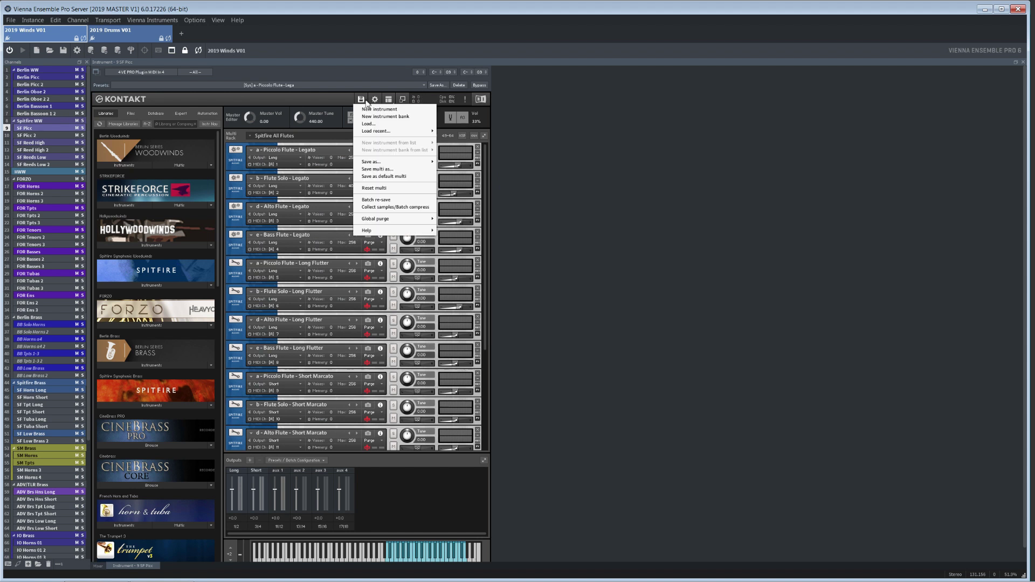
{"action": "mouse_move", "coordinate": [376, 220]}
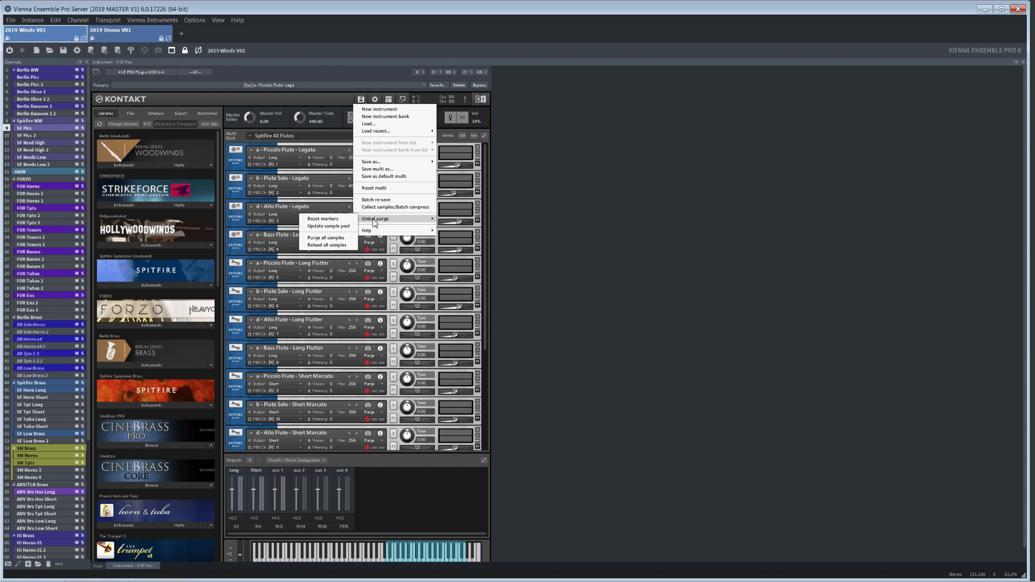
{"action": "left_click", "coordinate": [335, 237]}
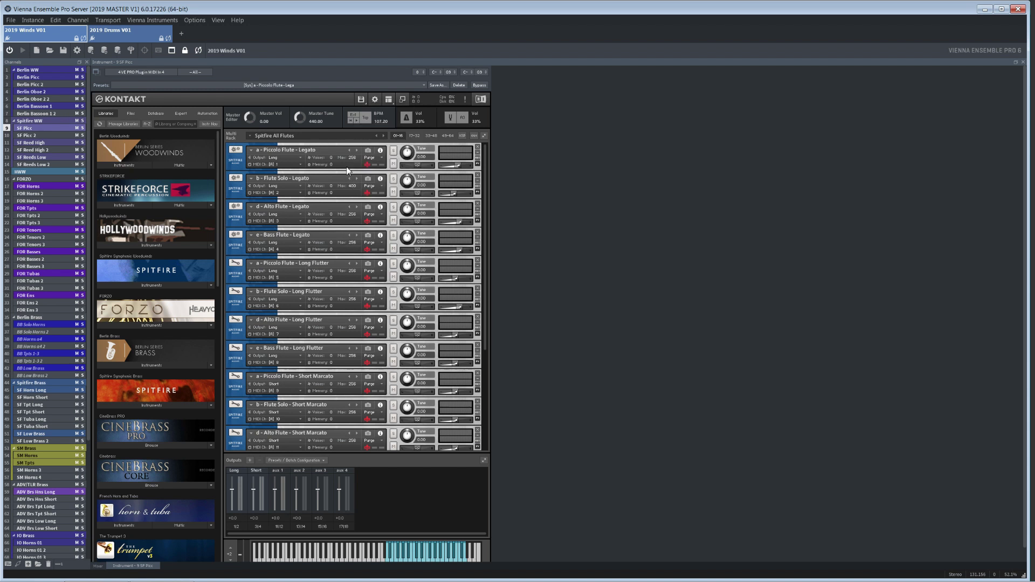
Step: View the Kontakt patches of Berlin Bassoon 1 and Berlin Oboe 2, and return to SF Picc
{"action": "left_click", "coordinate": [30, 106]}
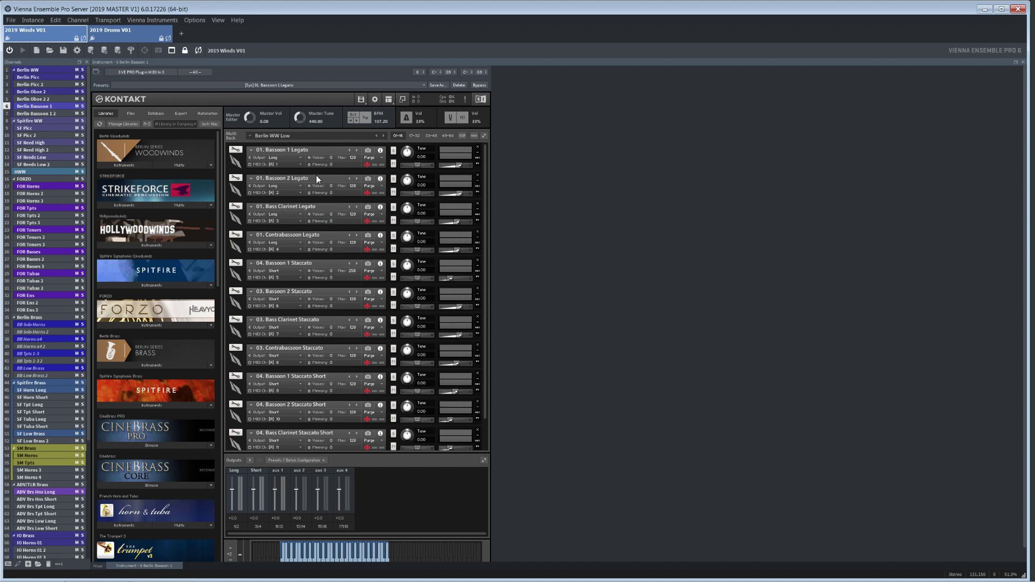
{"action": "left_click", "coordinate": [30, 91]}
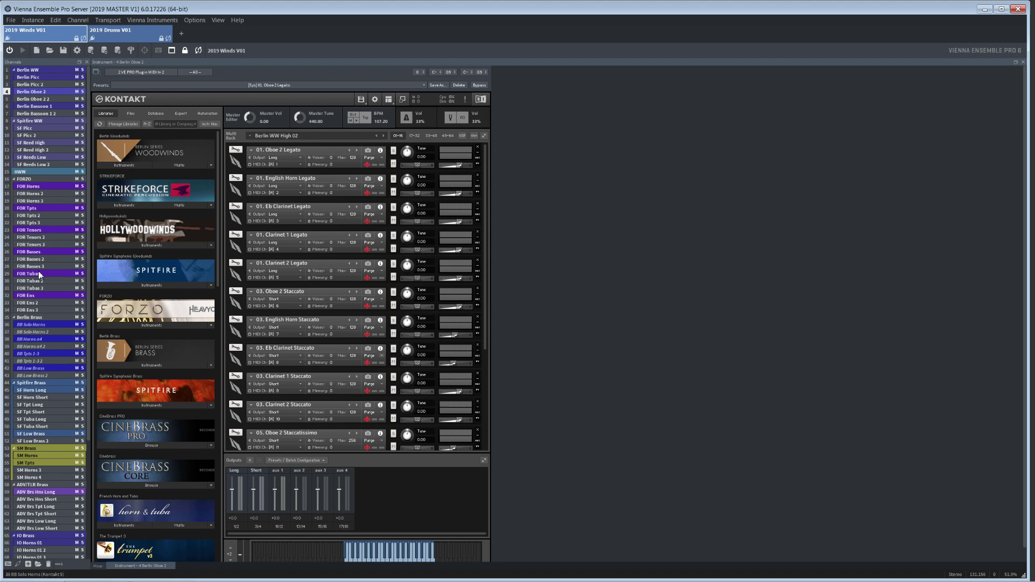
{"action": "left_click", "coordinate": [27, 129]}
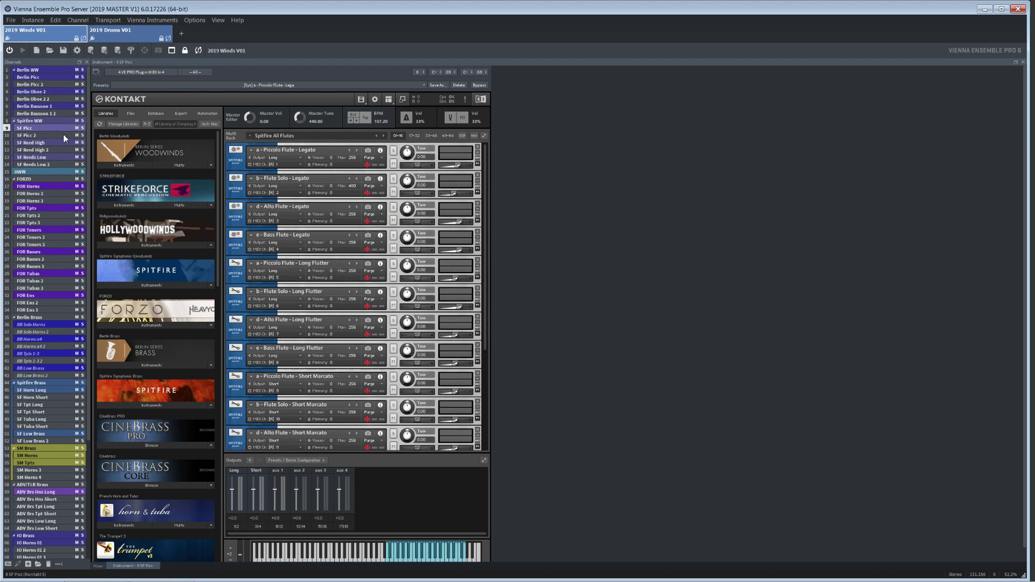
Step: Reload all samples of the a - Piccolo Flute - Legato patch in SF Picc, and purge them again
{"action": "left_click", "coordinate": [381, 158]}
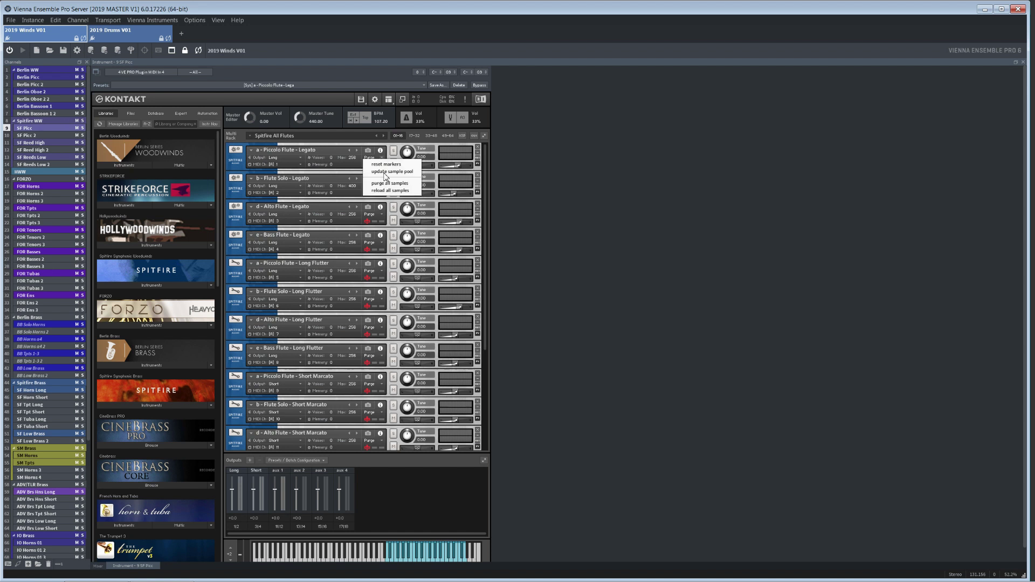
{"action": "left_click", "coordinate": [382, 192]}
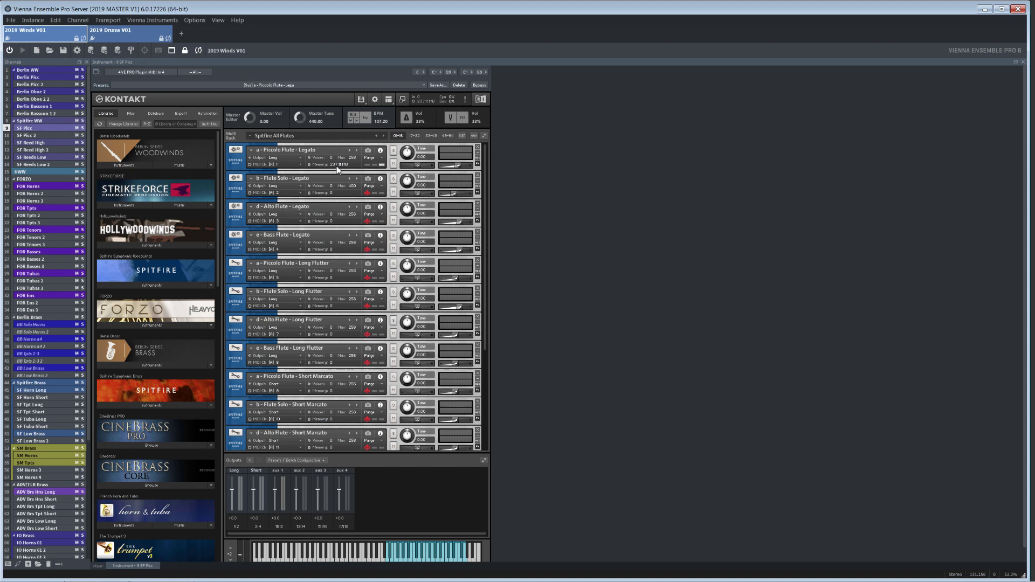
{"action": "left_click", "coordinate": [381, 157]}
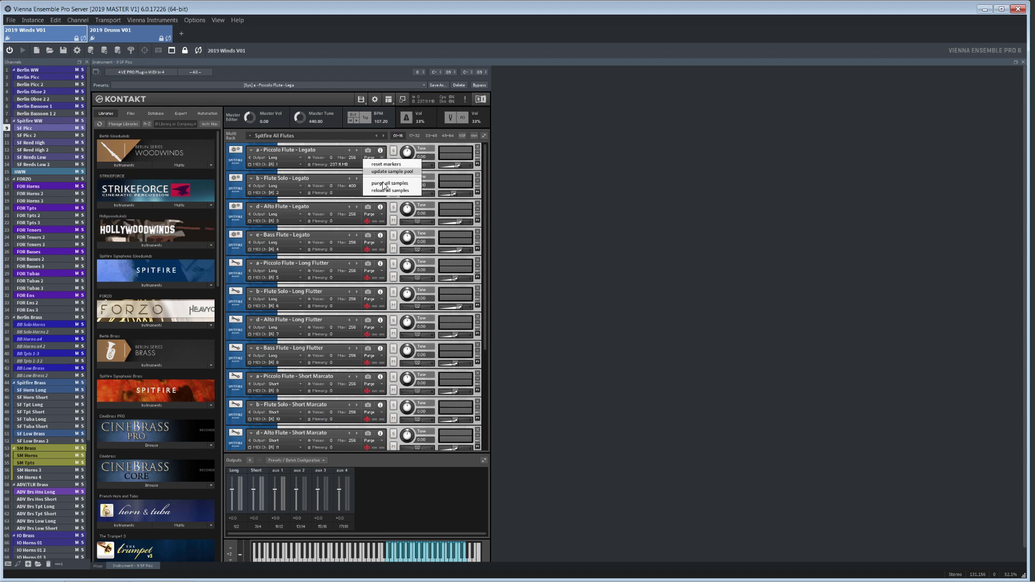
{"action": "left_click", "coordinate": [384, 185]}
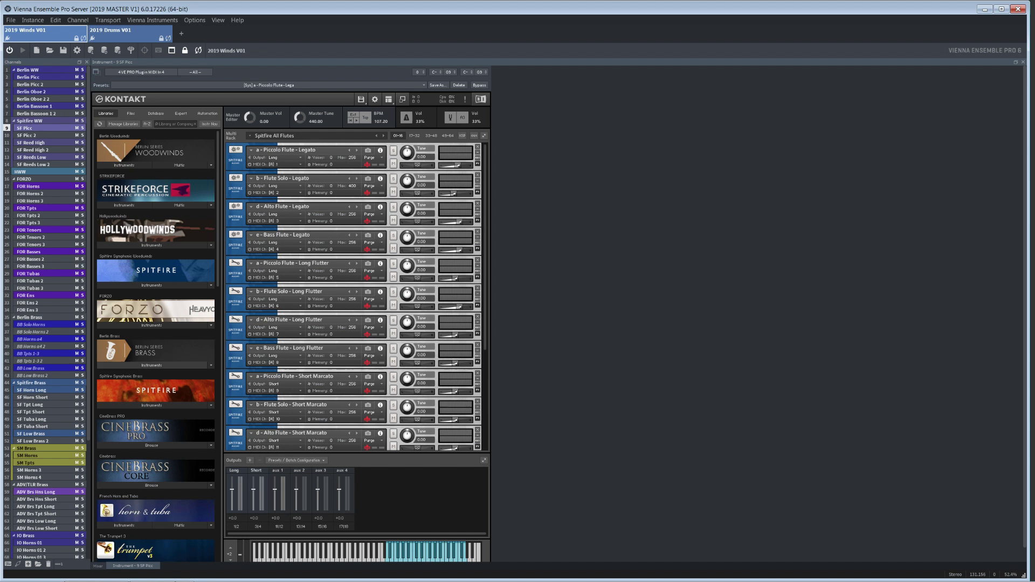
Step: Check the memory usage in Windows Task Manager, and view the preload buffer override in Kontakt's Memory options
{"action": "mouse_move", "coordinate": [146, 579]}
{"action": "left_click", "coordinate": [106, 574]}
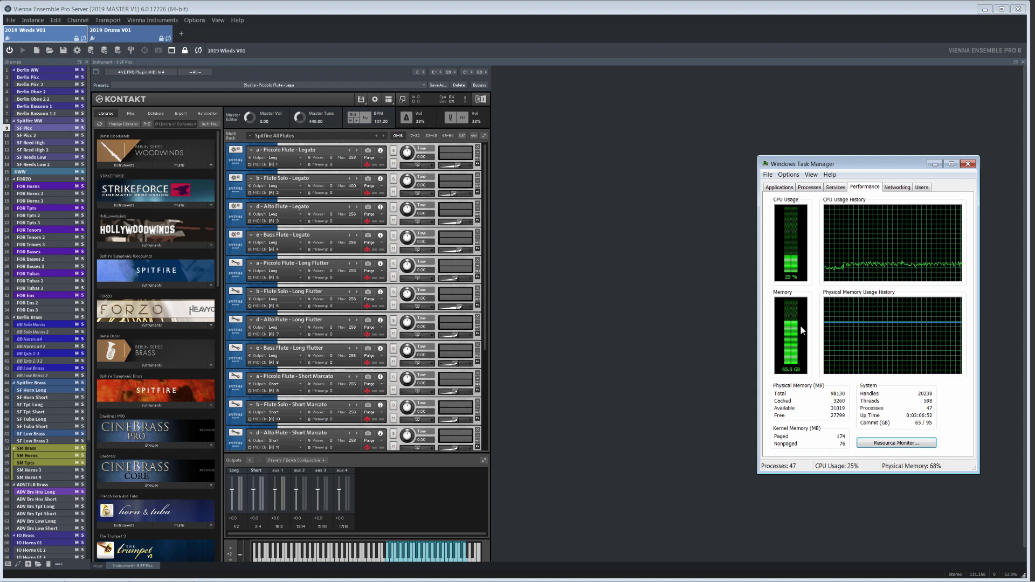
{"action": "left_click", "coordinate": [935, 164]}
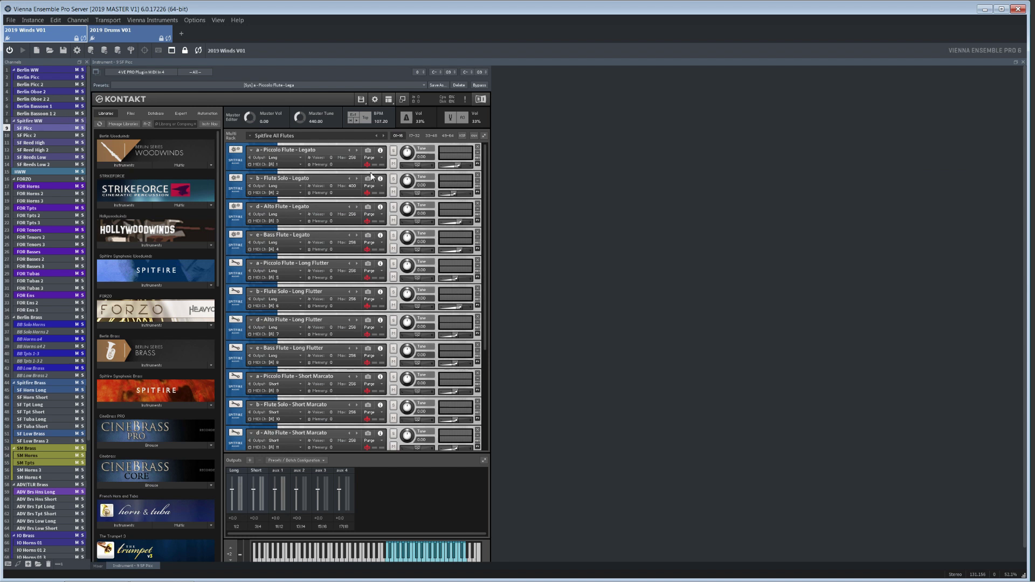
{"action": "left_click", "coordinate": [376, 101]}
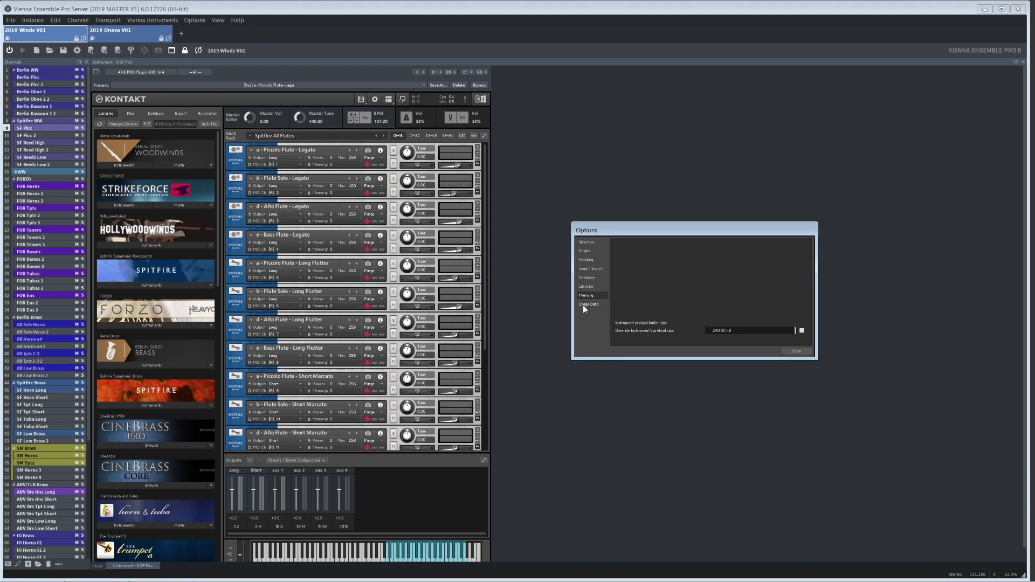
{"action": "left_click", "coordinate": [796, 351]}
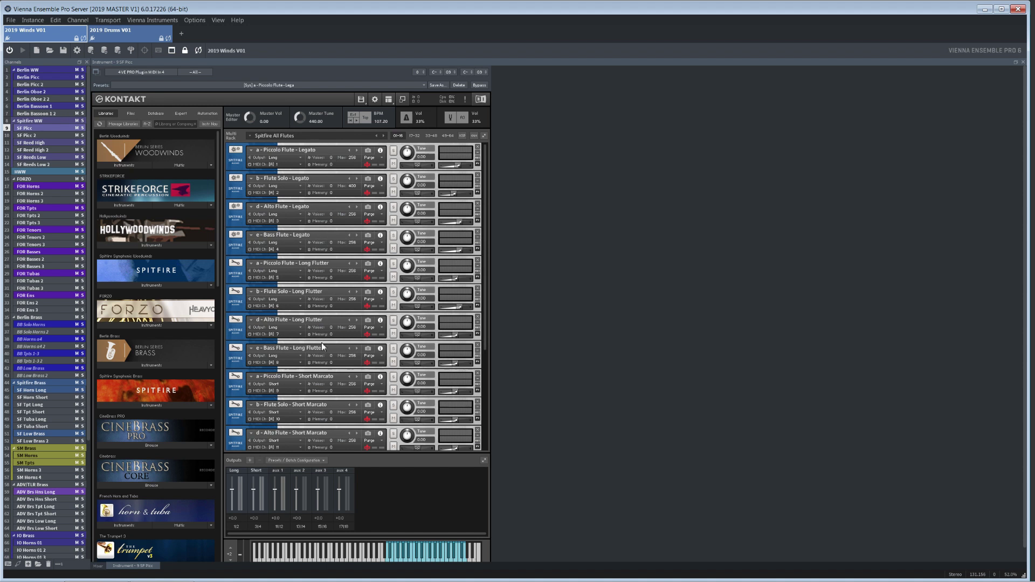
Step: View the Kontakt instruments of the FOR Horns, SF Horn Long and SF Low Brass channels
{"action": "left_click", "coordinate": [29, 187]}
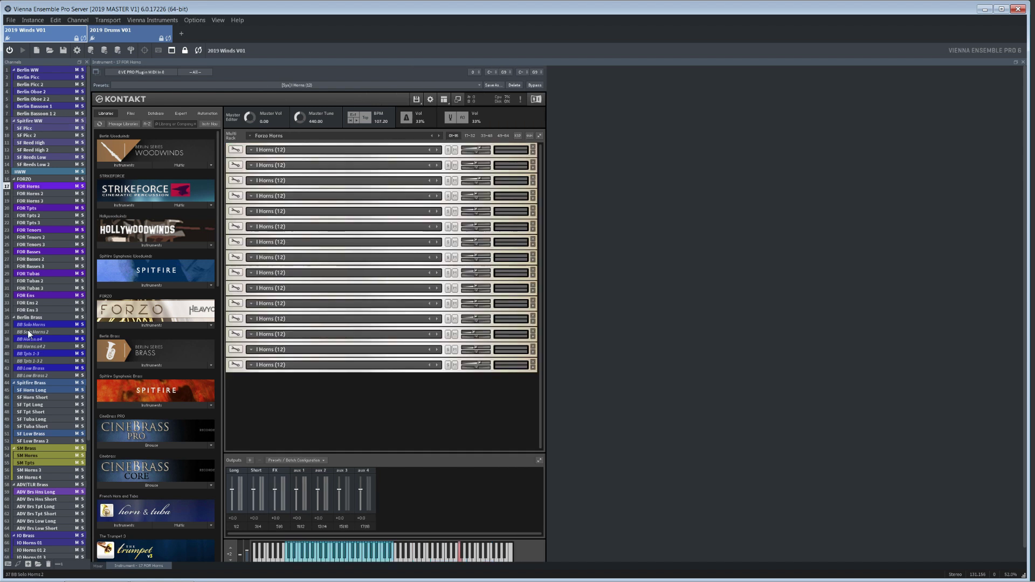
{"action": "left_click", "coordinate": [29, 392]}
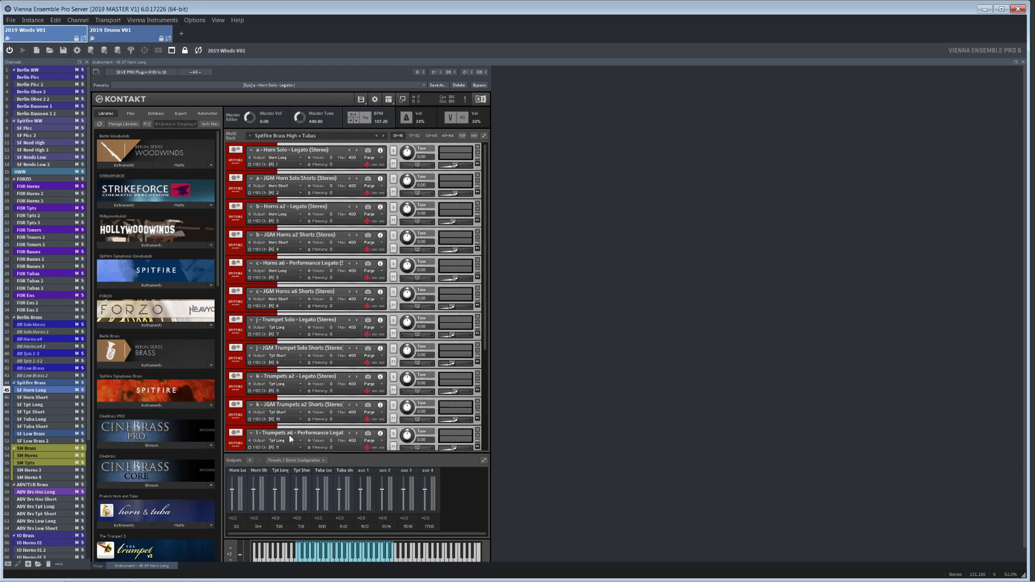
{"action": "left_click", "coordinate": [32, 435]}
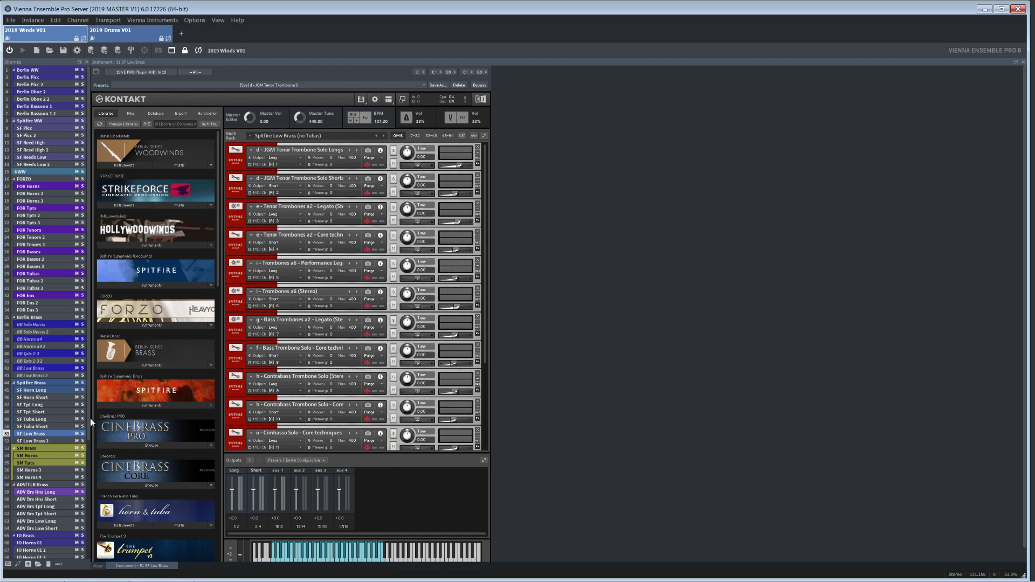
Step: Examine SF Horn Long's named Kontakt outputs and the output assignments of its patches down to the contrabass tuba
{"action": "left_click", "coordinate": [33, 392]}
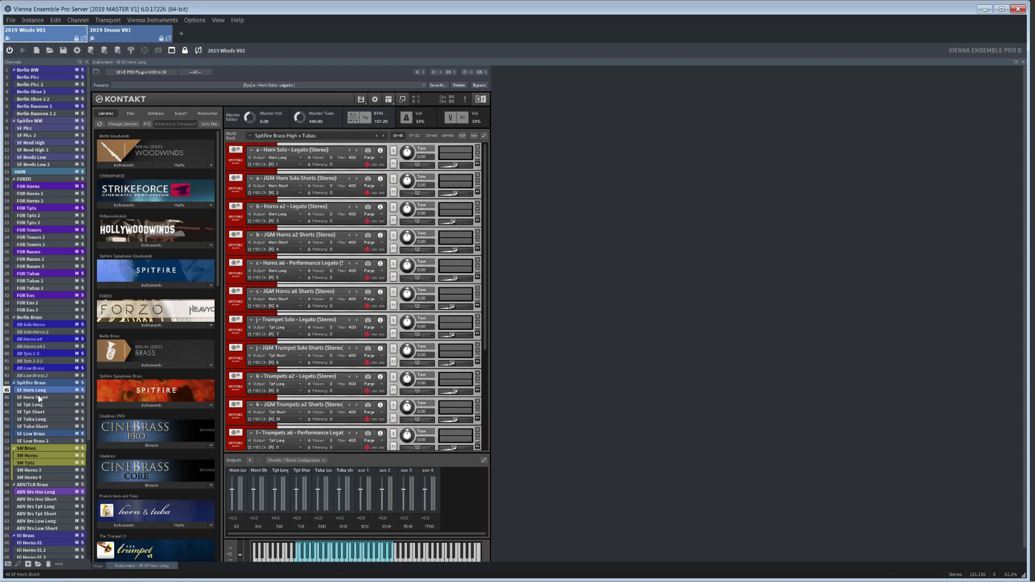
{"action": "double_click", "coordinate": [259, 472]}
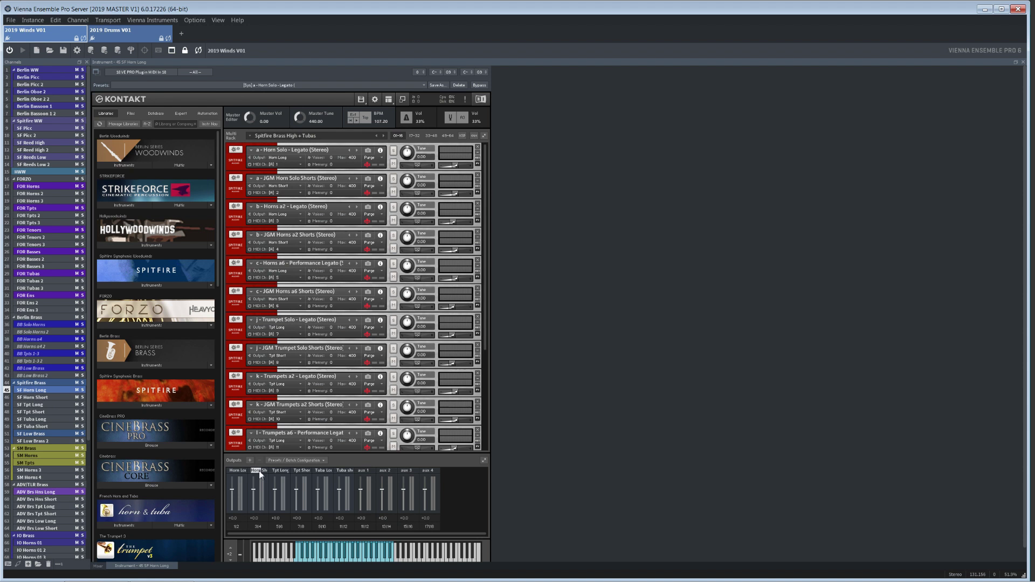
{"action": "left_click", "coordinate": [349, 462]}
{"action": "left_click_drag", "start_coordinate": [487, 347], "coordinate": [490, 474]}
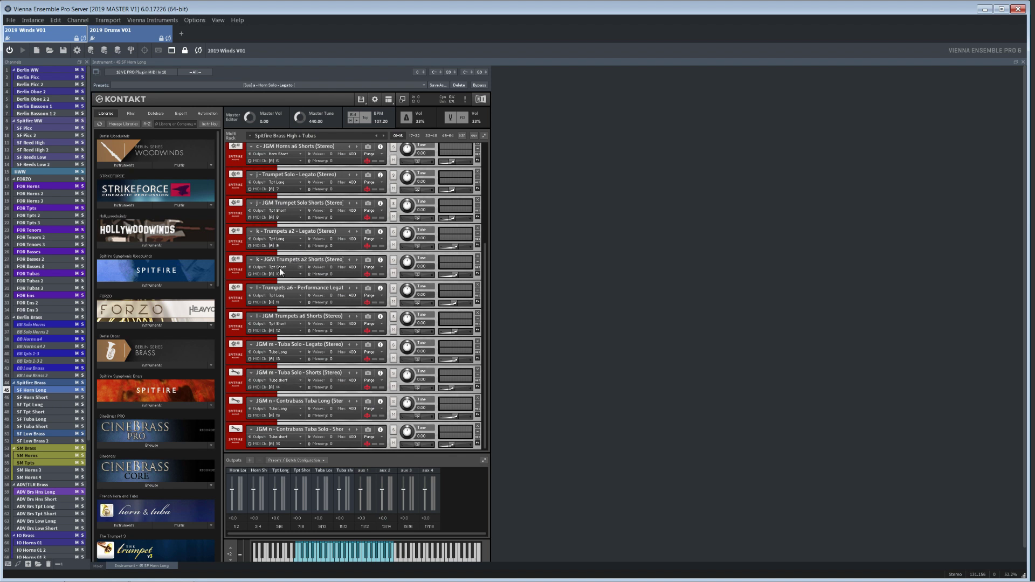
Step: Minimize all Kontakt instruments in the SM Horns channel and expand JGM Tbn 01 to view its articulations
{"action": "left_click", "coordinate": [28, 455]}
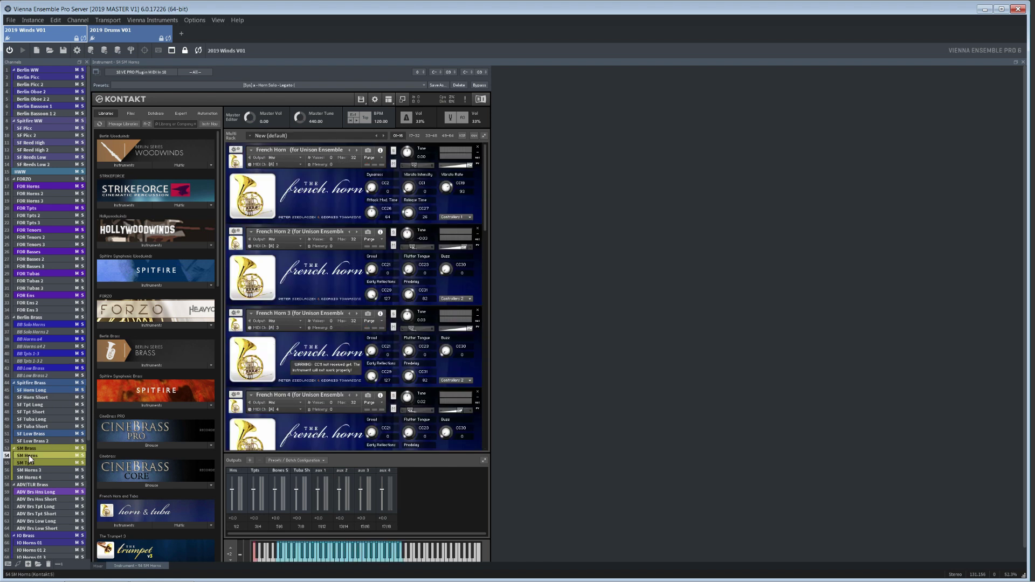
{"action": "left_click", "coordinate": [484, 137]}
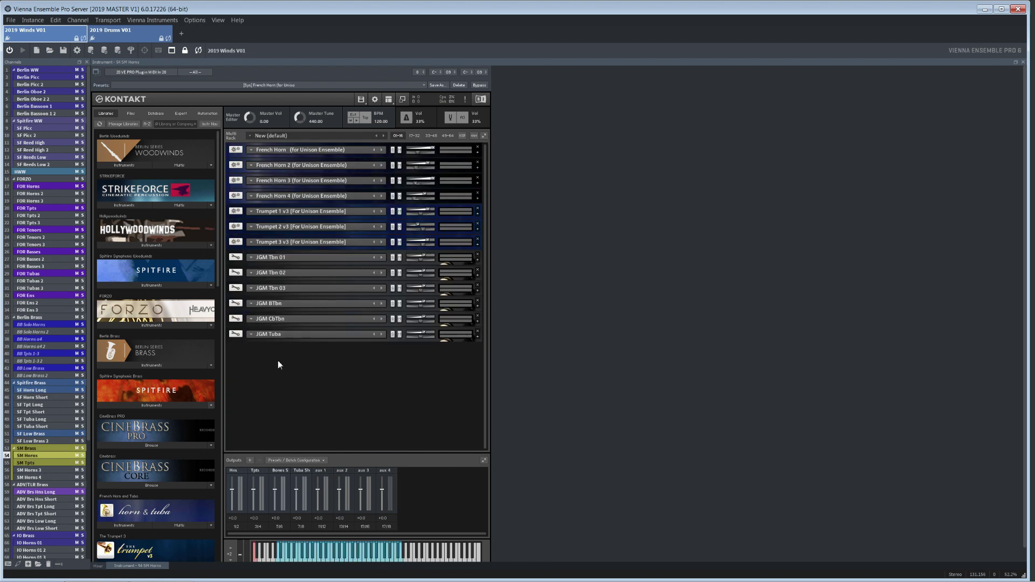
{"action": "left_click", "coordinate": [478, 263]}
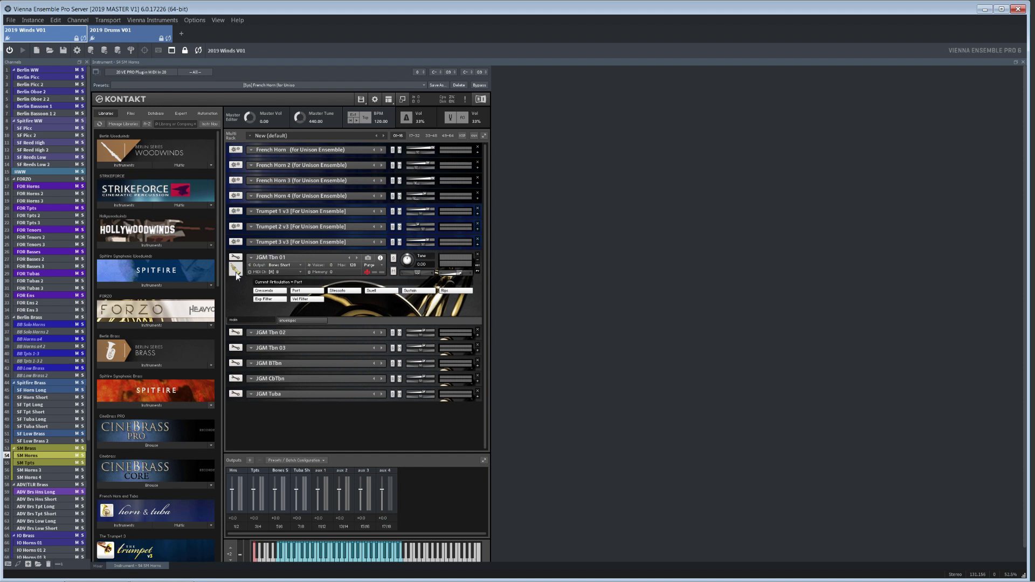
Step: View the Kontakt patches of ADV Brs Hns Long, IO Horns 01 with IO Hns 01 expanded, and IO Horns 03
{"action": "left_click", "coordinate": [33, 492]}
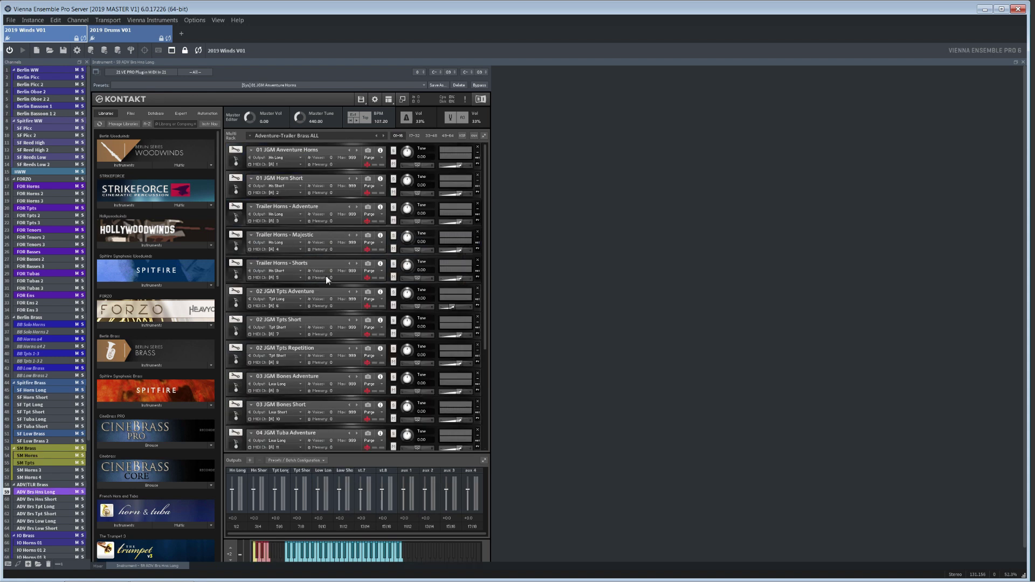
{"action": "left_click", "coordinate": [31, 543]}
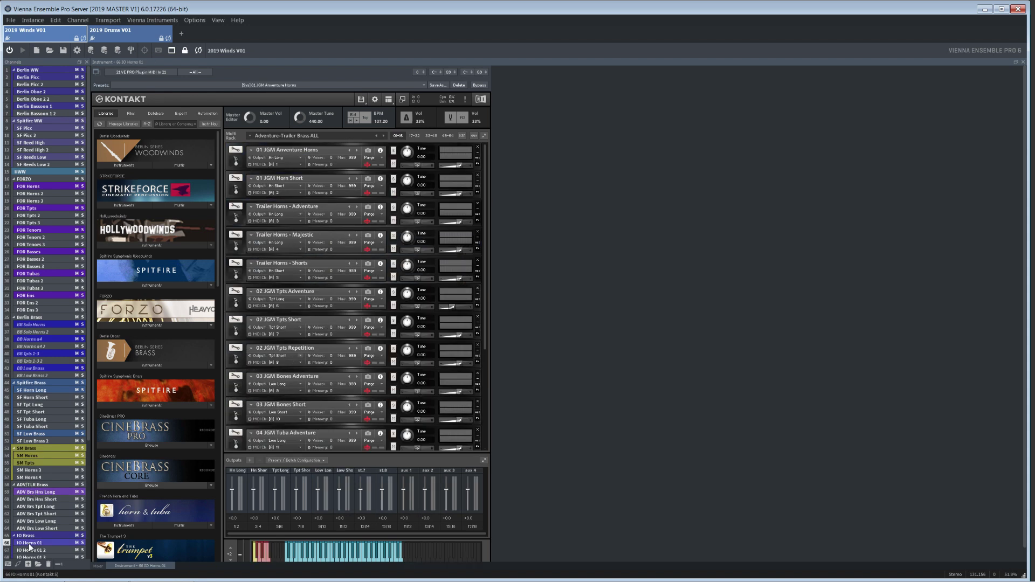
{"action": "scroll", "coordinate": [86, 309], "scroll_direction": "down", "scroll_amount": 5}
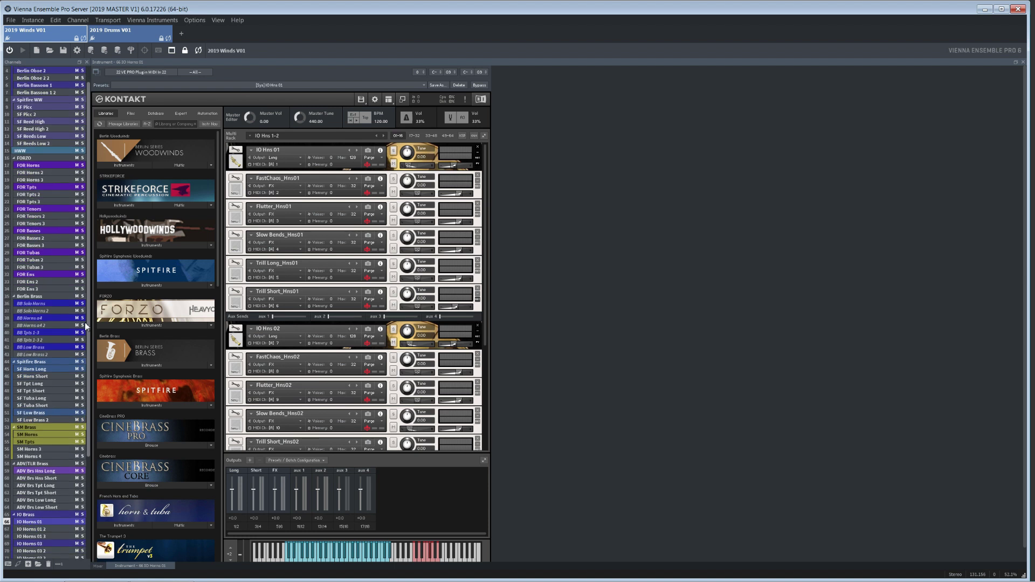
{"action": "left_click", "coordinate": [236, 162]}
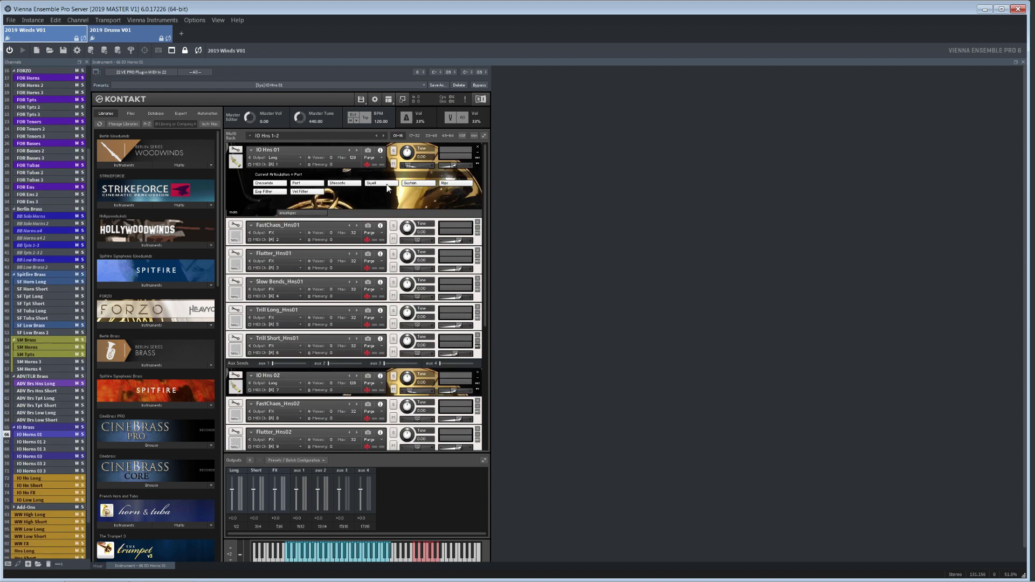
{"action": "left_click", "coordinate": [36, 457]}
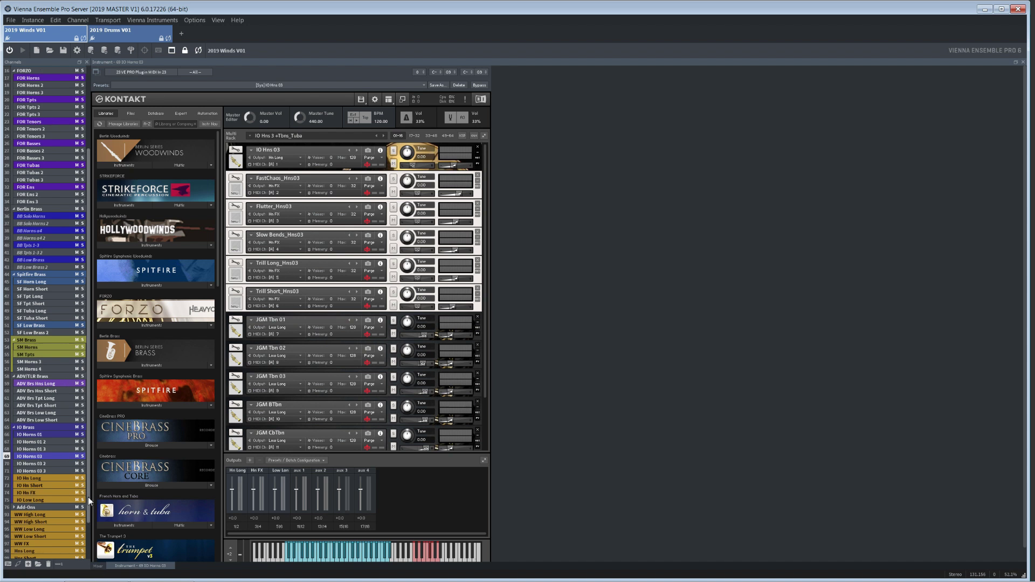
Step: Return to the mixer, view the IO Brass and output buses, and open the FabFilter Pro-R reverb on IO Hn Long
{"action": "left_click_drag", "start_coordinate": [91, 485], "coordinate": [90, 560]}
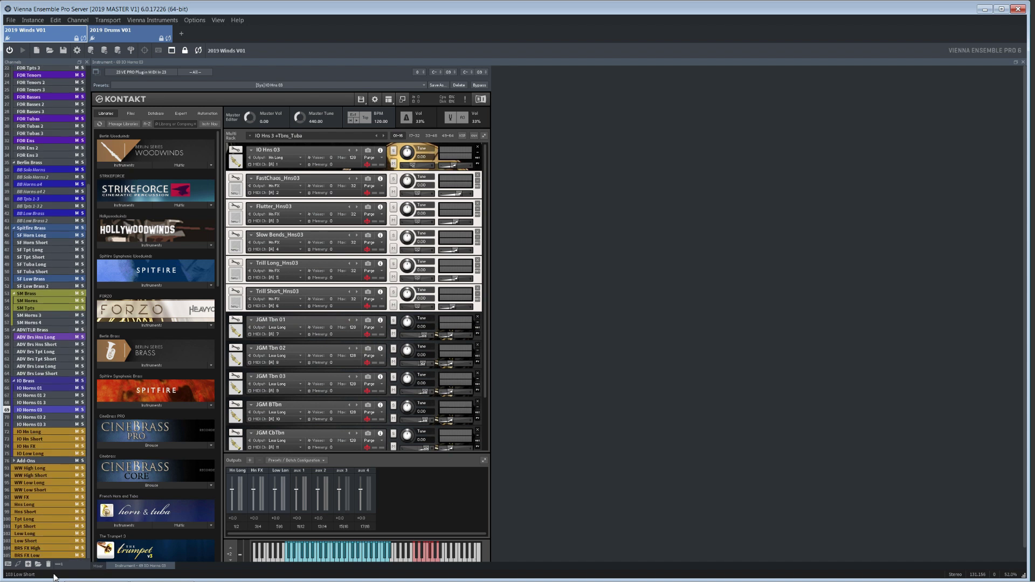
{"action": "left_click", "coordinate": [97, 566]}
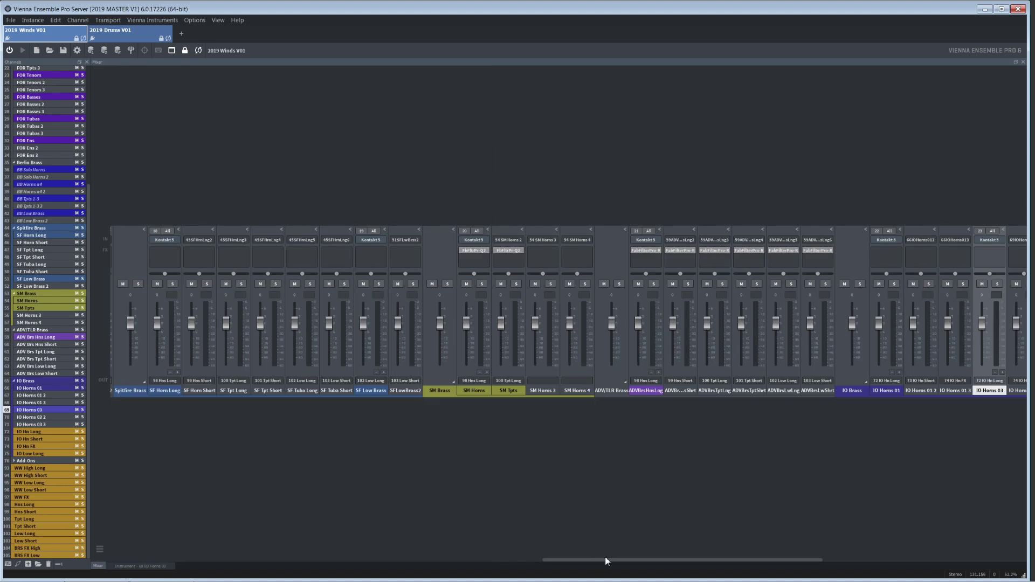
{"action": "left_click_drag", "start_coordinate": [606, 560], "coordinate": [945, 532]}
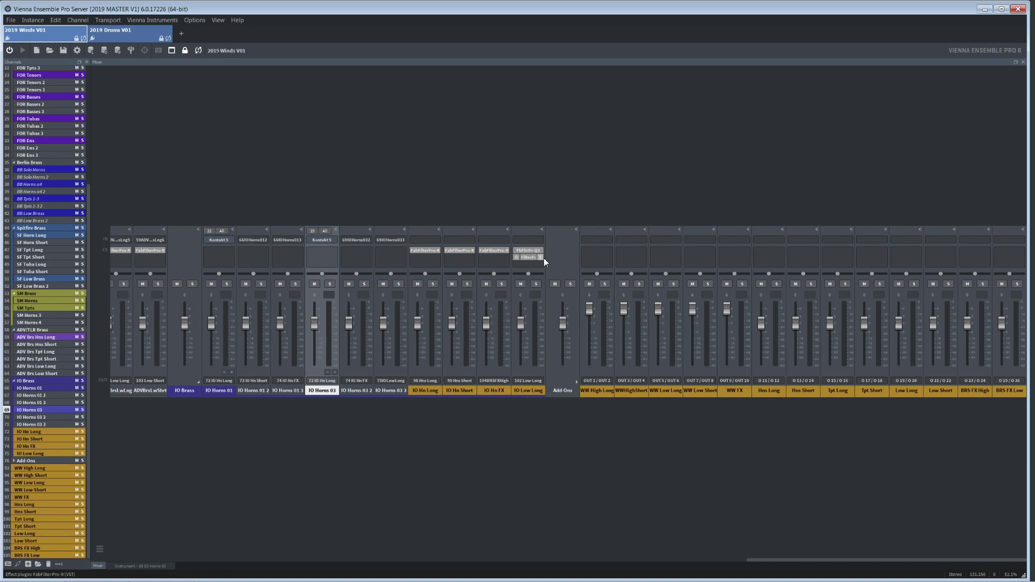
{"action": "left_click", "coordinate": [425, 250]}
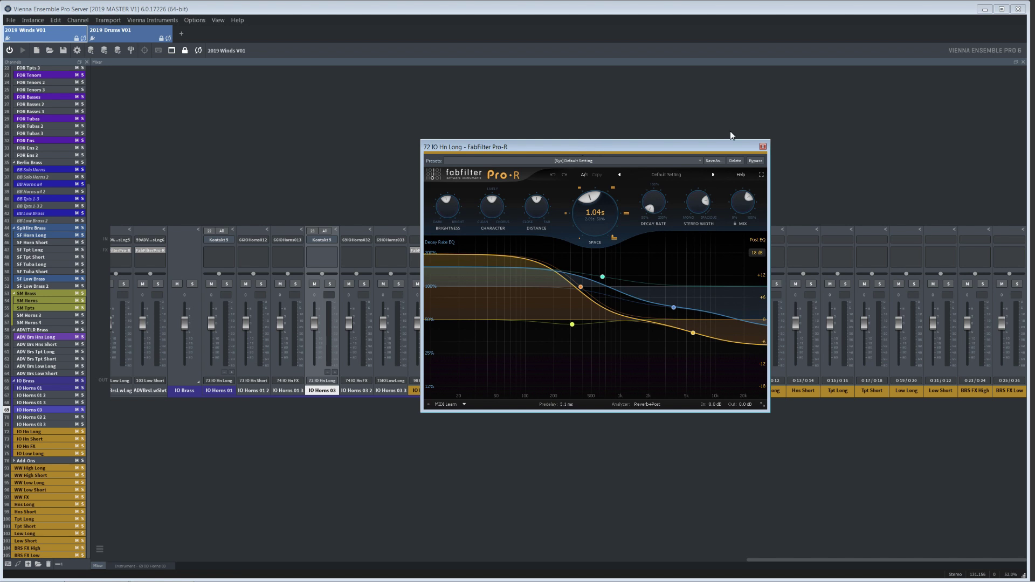
Step: Close the IO Hn Long reverb, view the FabFilter Pro-R settings on ADV Brs Hns Long, and close that reverb
{"action": "left_click", "coordinate": [762, 147]}
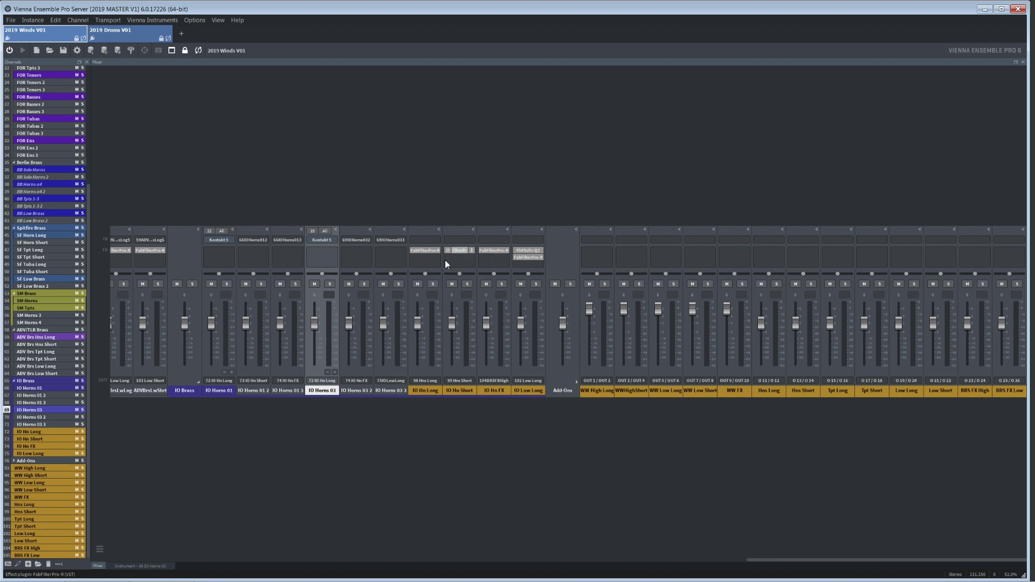
{"action": "left_click_drag", "start_coordinate": [786, 558], "coordinate": [677, 573]}
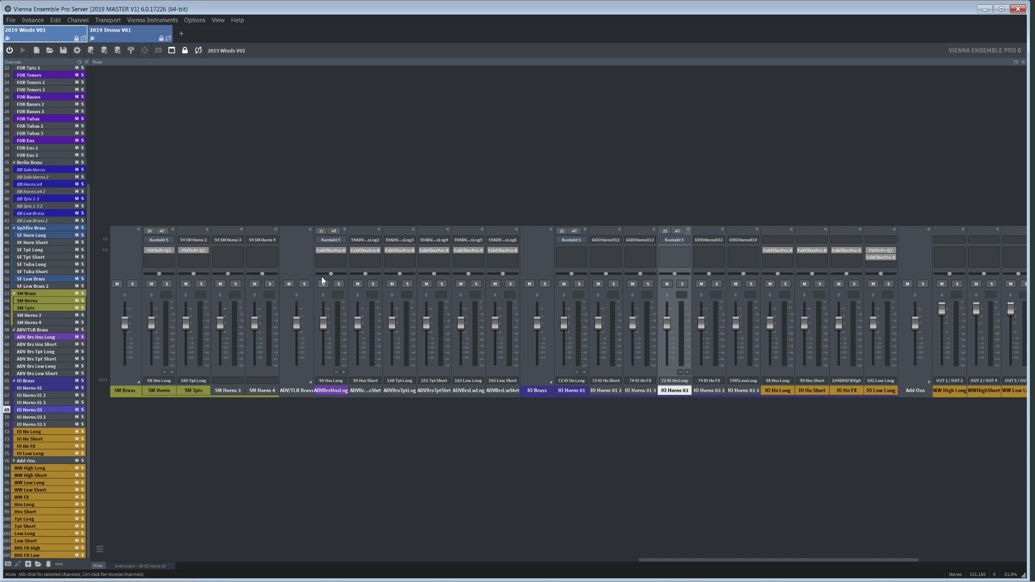
{"action": "left_click", "coordinate": [330, 249]}
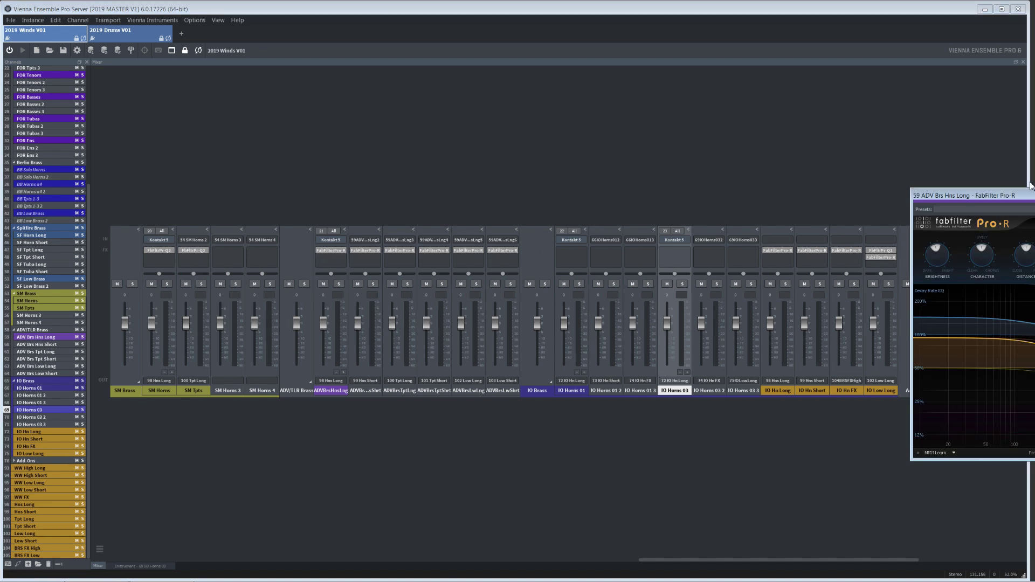
{"action": "left_click_drag", "start_coordinate": [1031, 195], "coordinate": [626, 199]}
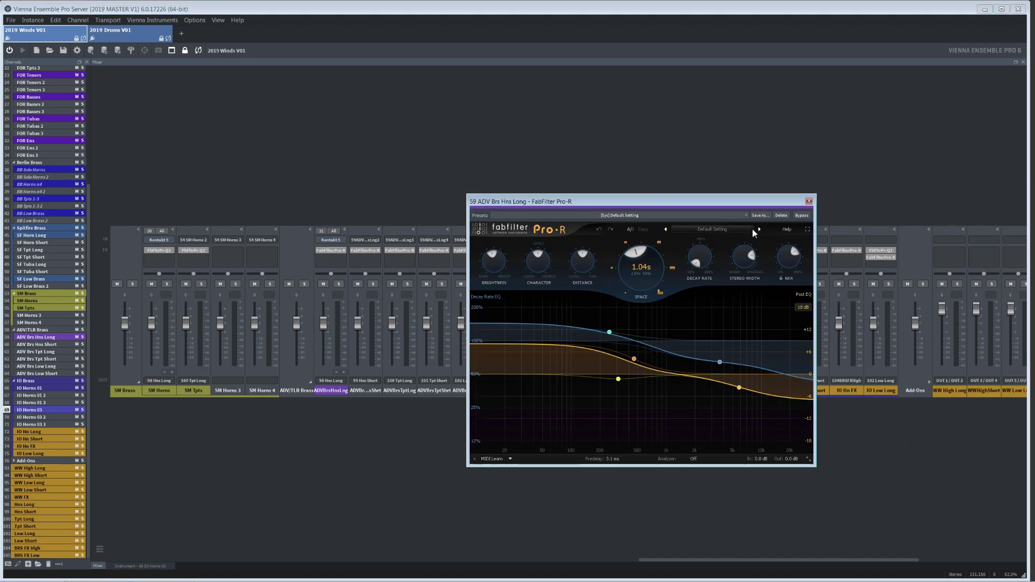
{"action": "left_click", "coordinate": [809, 202]}
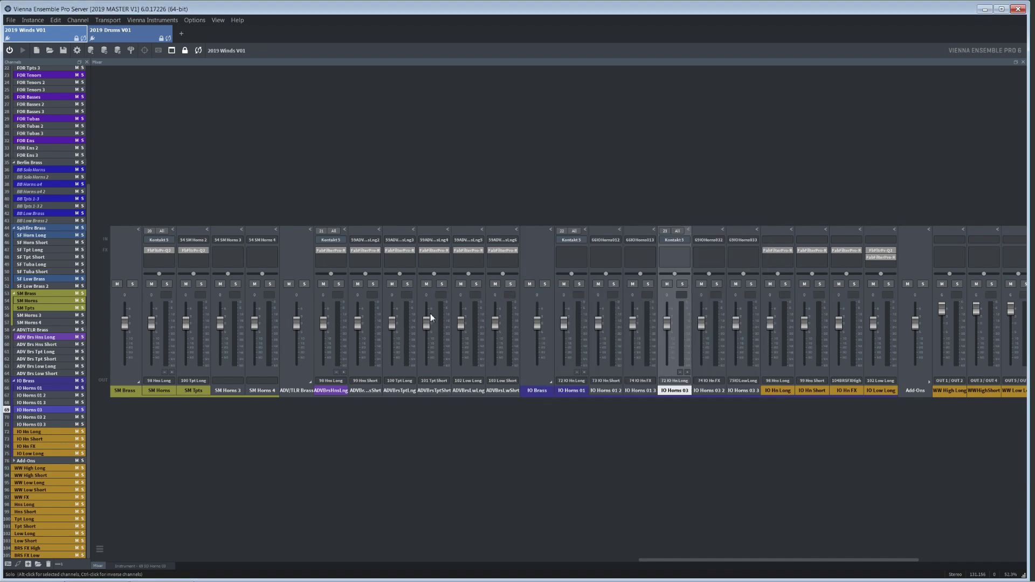
Step: View the FabFilter Pro-Q 2 EQ curves on the SM Horns and SM Tpts channels, closing each one
{"action": "double_click", "coordinate": [160, 250]}
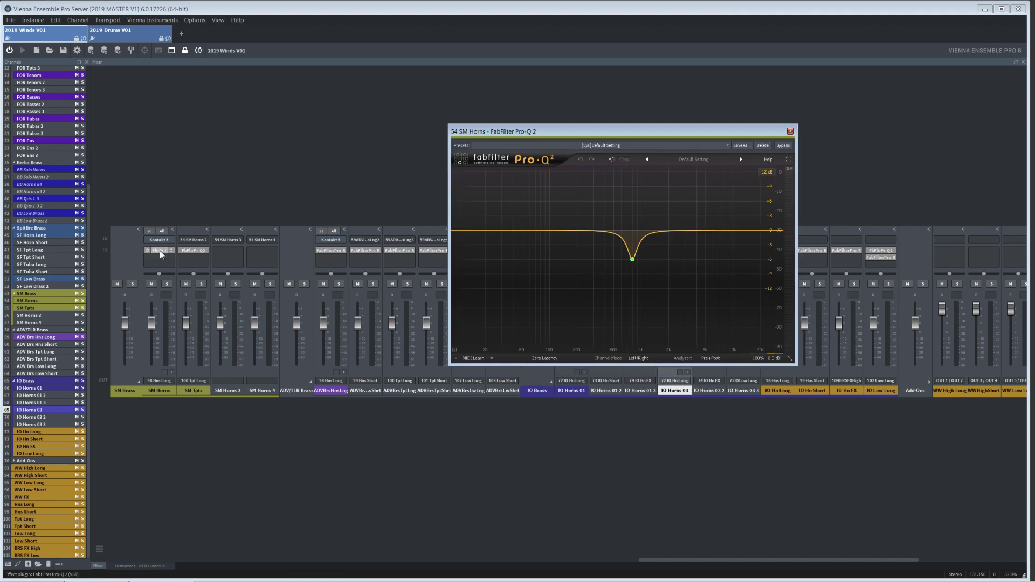
{"action": "double_click", "coordinate": [159, 250]}
{"action": "double_click", "coordinate": [193, 249]}
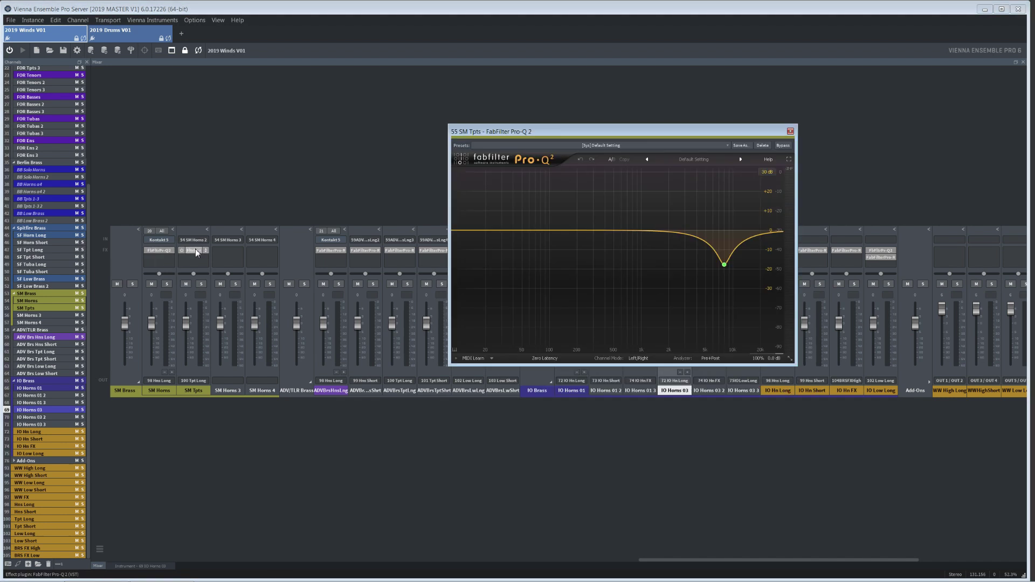
{"action": "double_click", "coordinate": [196, 248]}
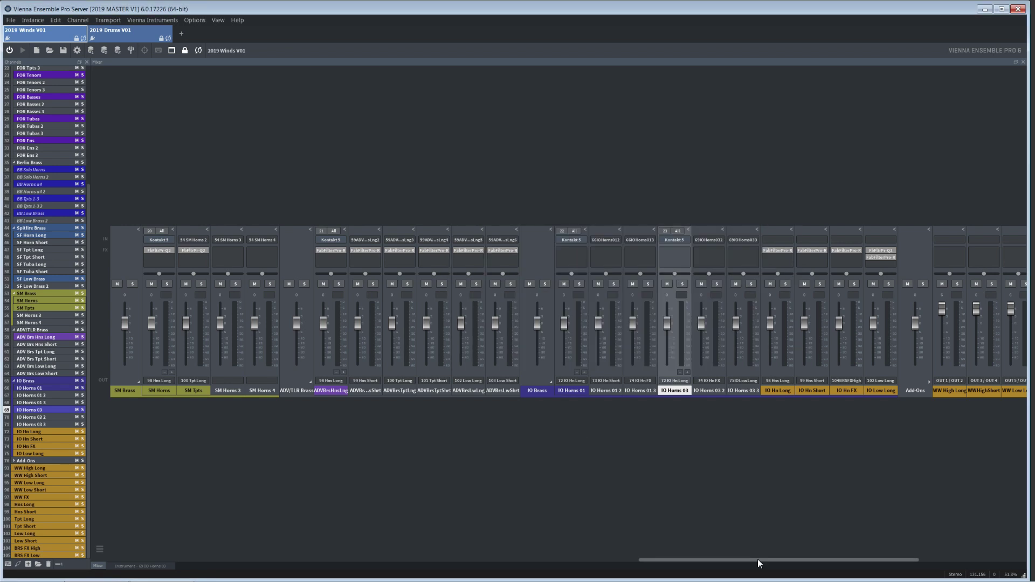
Step: View the FabFilter Pro-Q 2 on the Berlin Picc channel, close it, and look along the remaining mixer channels
{"action": "left_click_drag", "start_coordinate": [758, 559], "coordinate": [177, 579]}
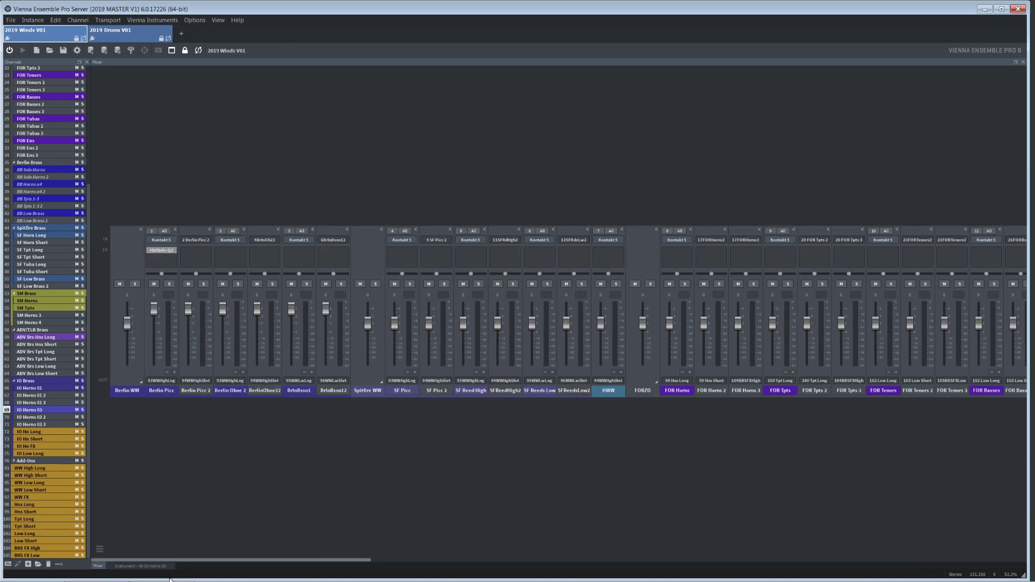
{"action": "double_click", "coordinate": [162, 251]}
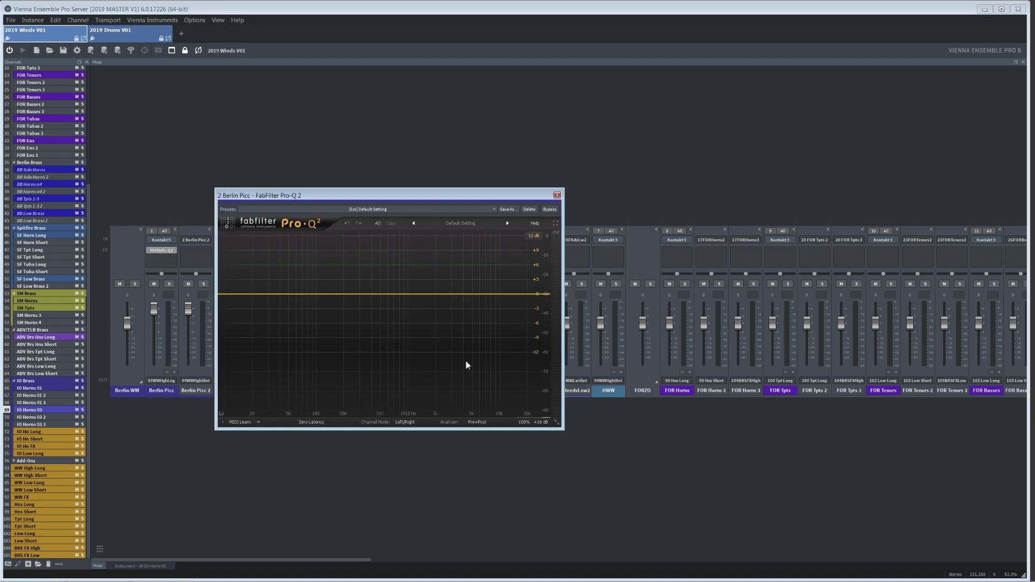
{"action": "left_click", "coordinate": [557, 195]}
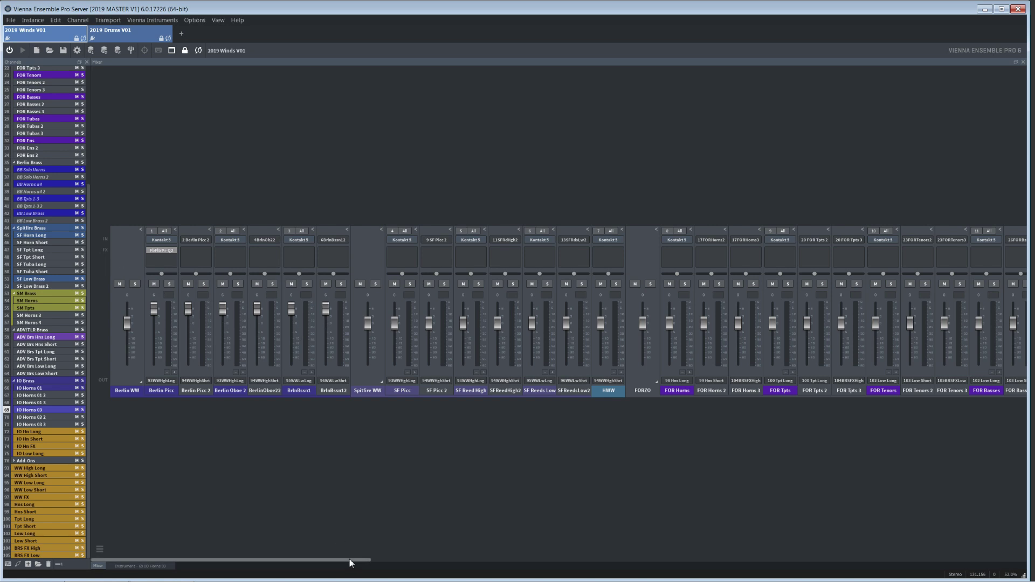
{"action": "left_click_drag", "start_coordinate": [349, 558], "coordinate": [575, 545]}
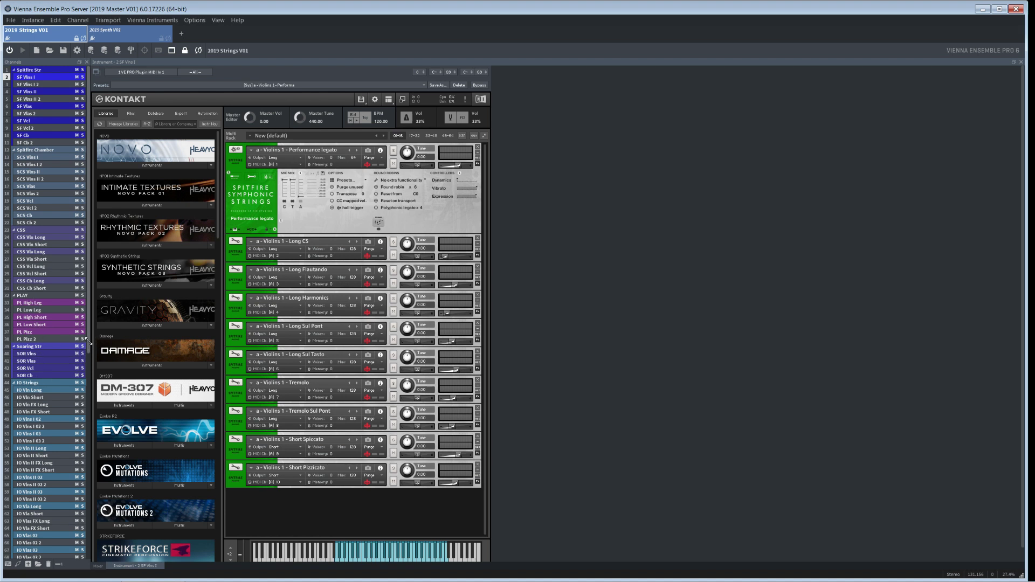
Step: Survey the 2019 Strings V01 channel list, collapse Violins 1 - Performance legato, and view the SF Vlas, SF Vcl and SF Cb patches
{"action": "left_click_drag", "start_coordinate": [86, 339], "coordinate": [90, 565]}
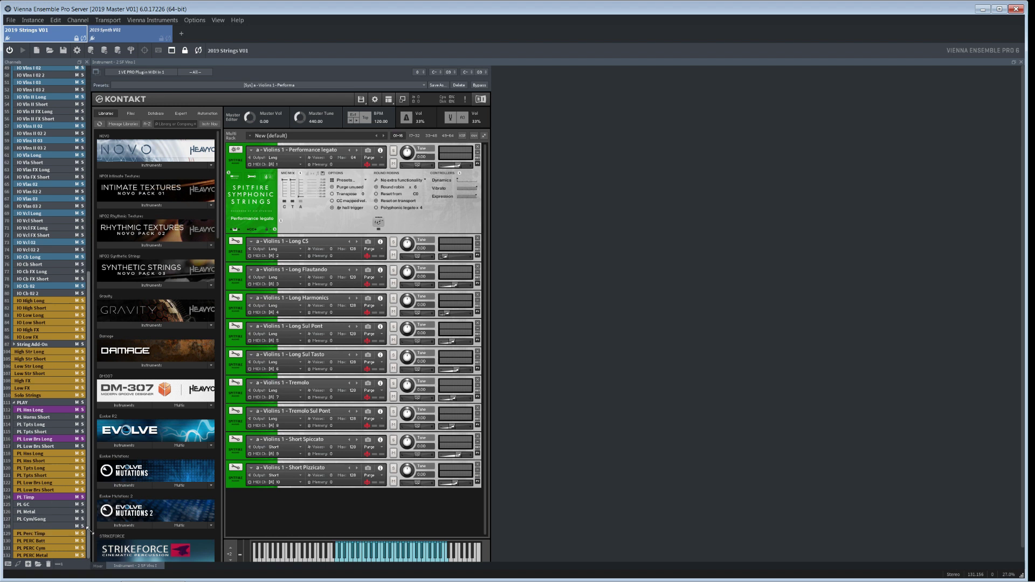
{"action": "left_click_drag", "start_coordinate": [88, 527], "coordinate": [85, 216]}
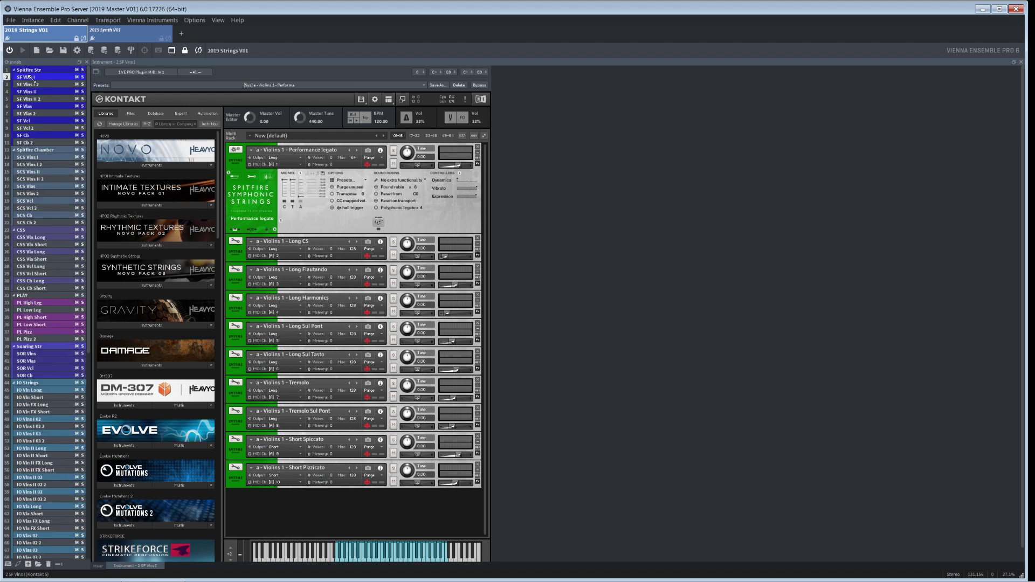
{"action": "left_click", "coordinate": [238, 164]}
{"action": "left_click", "coordinate": [21, 106]}
{"action": "left_click", "coordinate": [31, 120]}
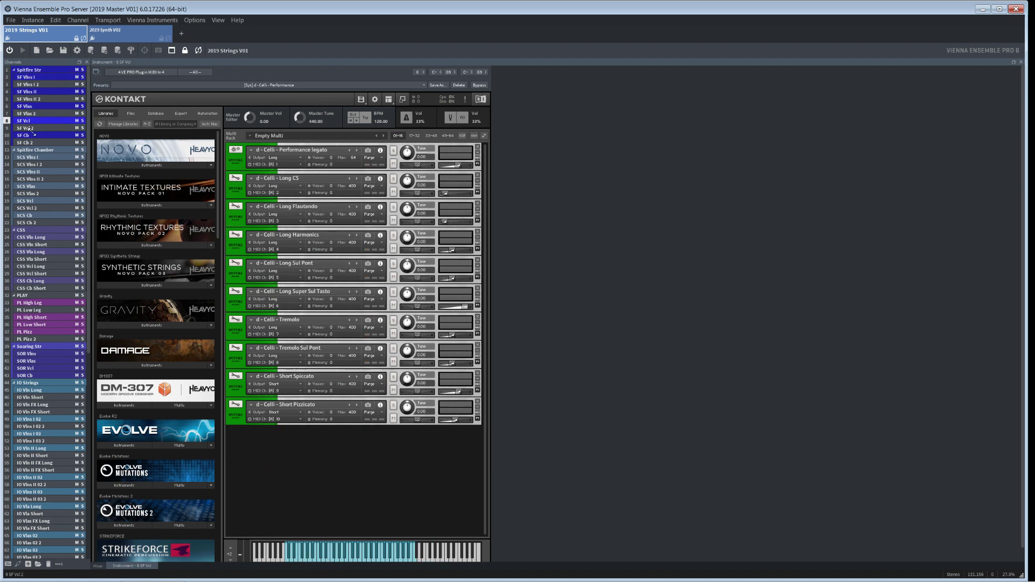
{"action": "left_click", "coordinate": [27, 135]}
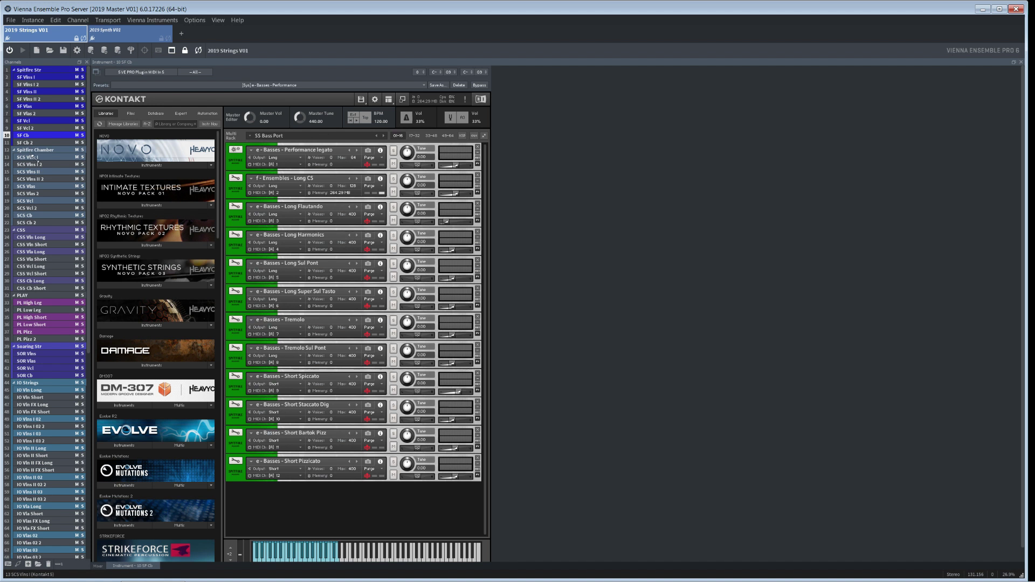
Step: View the Spitfire Chamber patches in SCS Vlns I and SCS Vlns II, and show the Kontakt outputs of SCS Vlns II
{"action": "left_click", "coordinate": [33, 157]}
{"action": "left_click", "coordinate": [33, 171]}
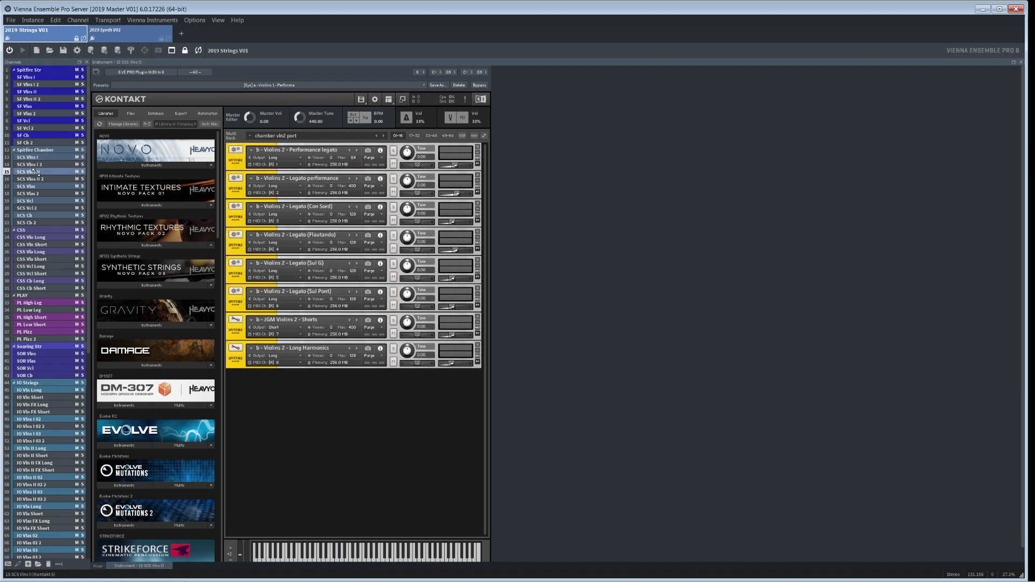
{"action": "left_click", "coordinate": [388, 99]}
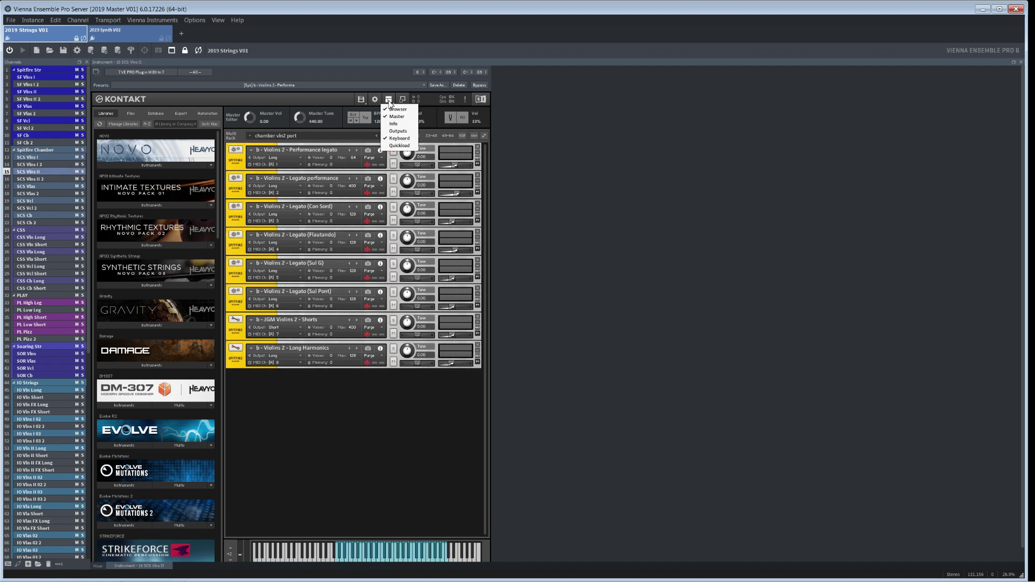
{"action": "left_click", "coordinate": [397, 132]}
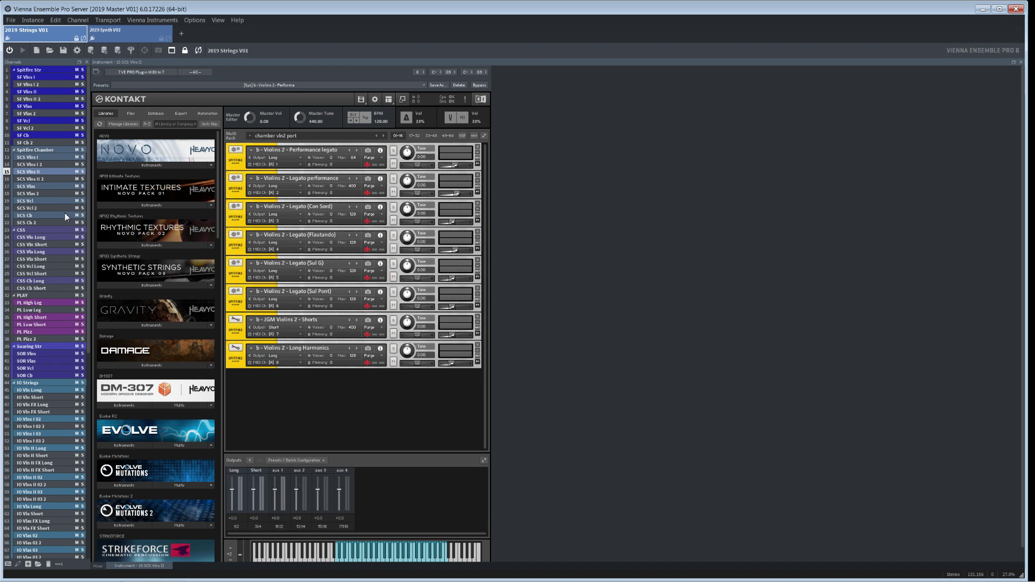
Step: View the Kontakt patches of the SCS Vlas, SCS Vcl and SCS Cb channels
{"action": "left_click", "coordinate": [26, 185]}
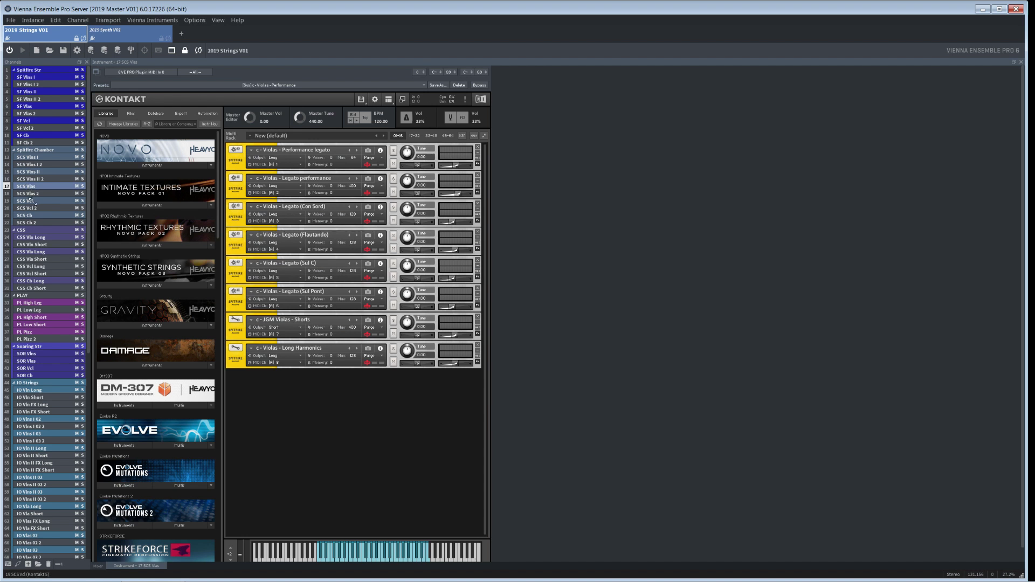
{"action": "left_click", "coordinate": [30, 201]}
{"action": "left_click", "coordinate": [24, 214]}
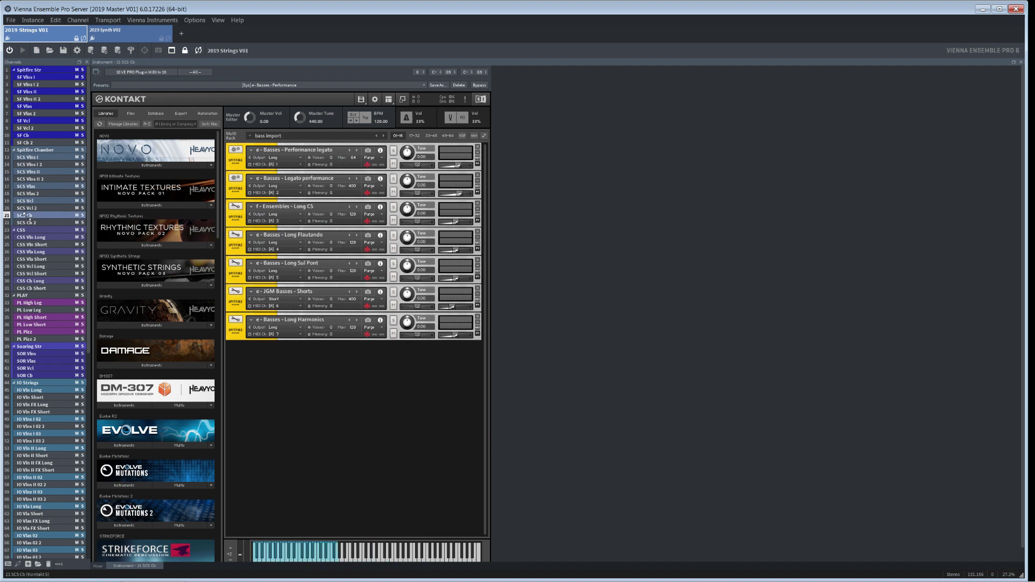
Step: View the Cinematic Studio Strings patches in CSS Vln Long, CSS Vla Long and CSS Cb Long
{"action": "left_click", "coordinate": [28, 237]}
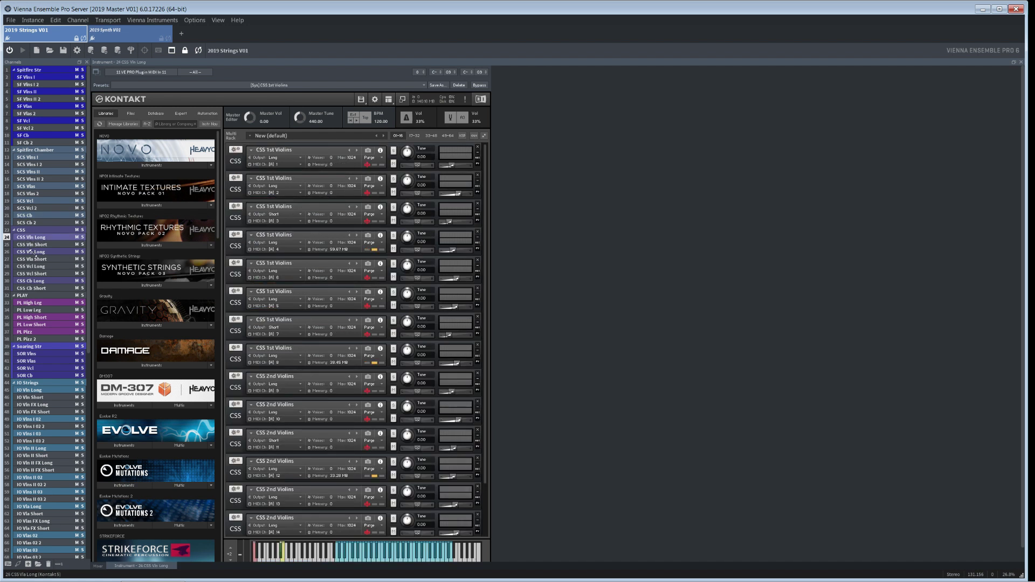
{"action": "left_click", "coordinate": [30, 251]}
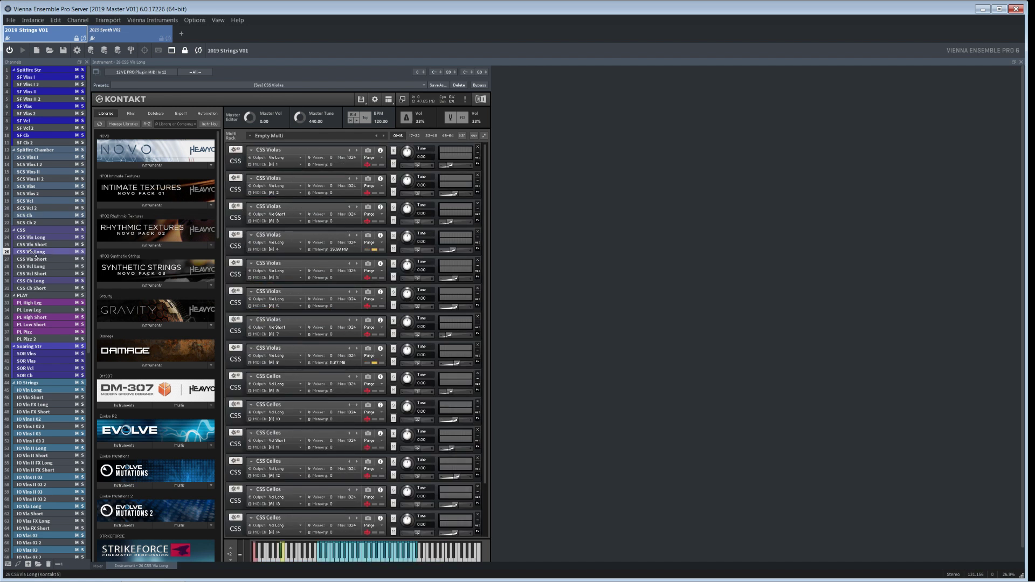
{"action": "left_click", "coordinate": [36, 280]}
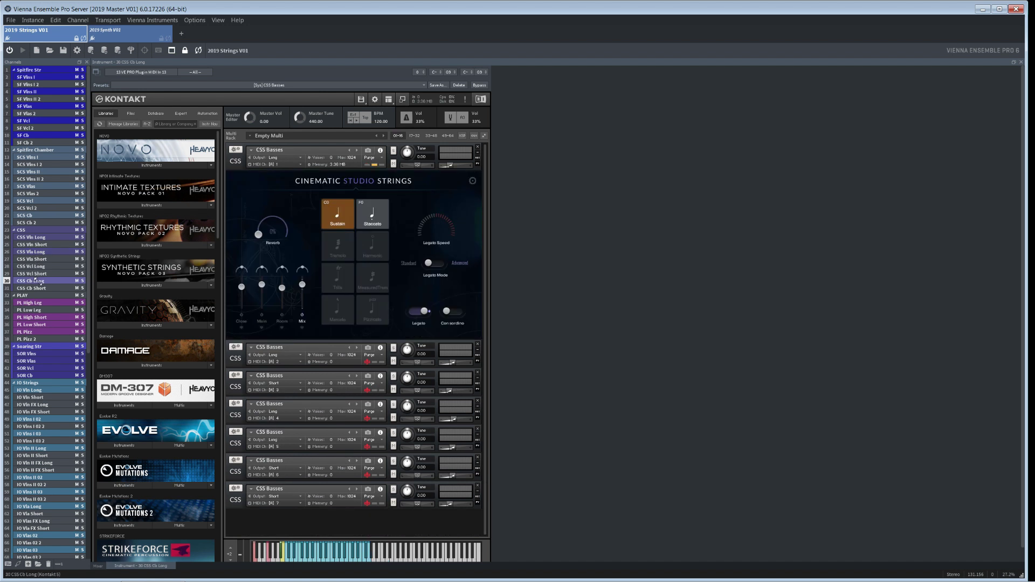
Step: Expand the second CSS Basses instrument to compare its articulation with the first, and collapse both instruments
{"action": "left_click", "coordinate": [240, 360]}
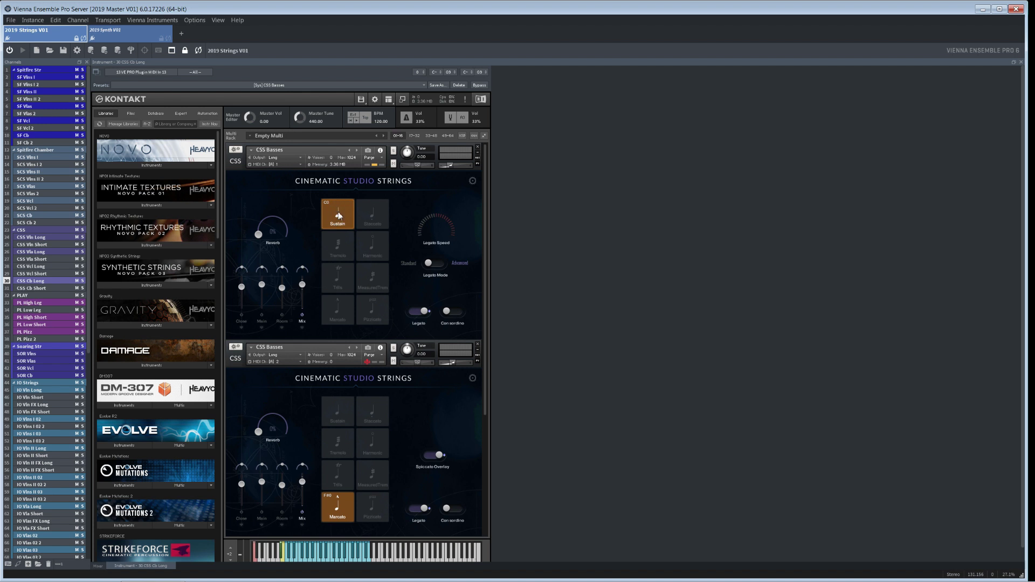
{"action": "left_click", "coordinate": [236, 160]}
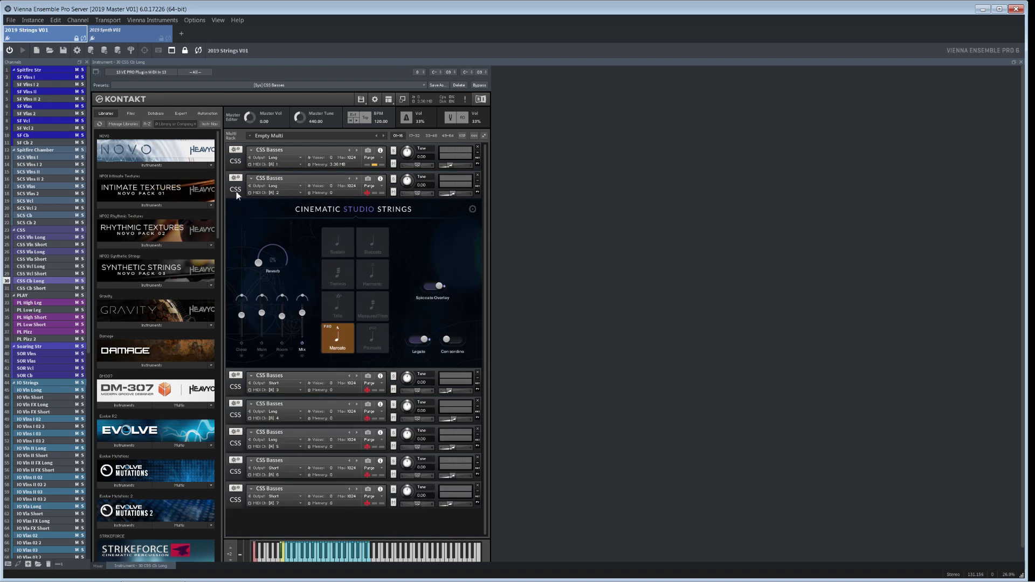
{"action": "left_click", "coordinate": [236, 192]}
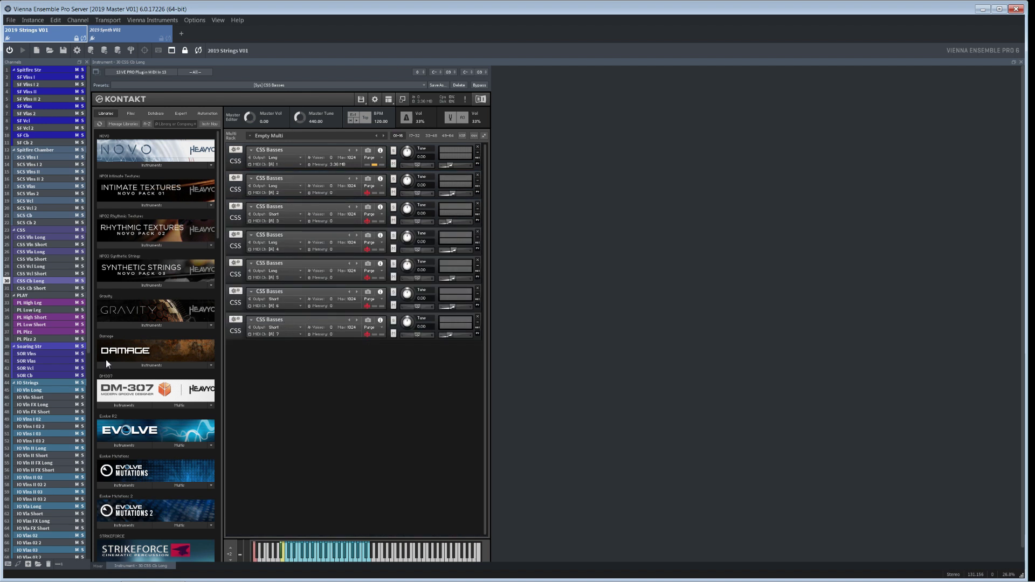
Step: View the PLAY instruments in PL High Leg, PL High Short, PL Low Short and PL Pizz
{"action": "left_click", "coordinate": [38, 302]}
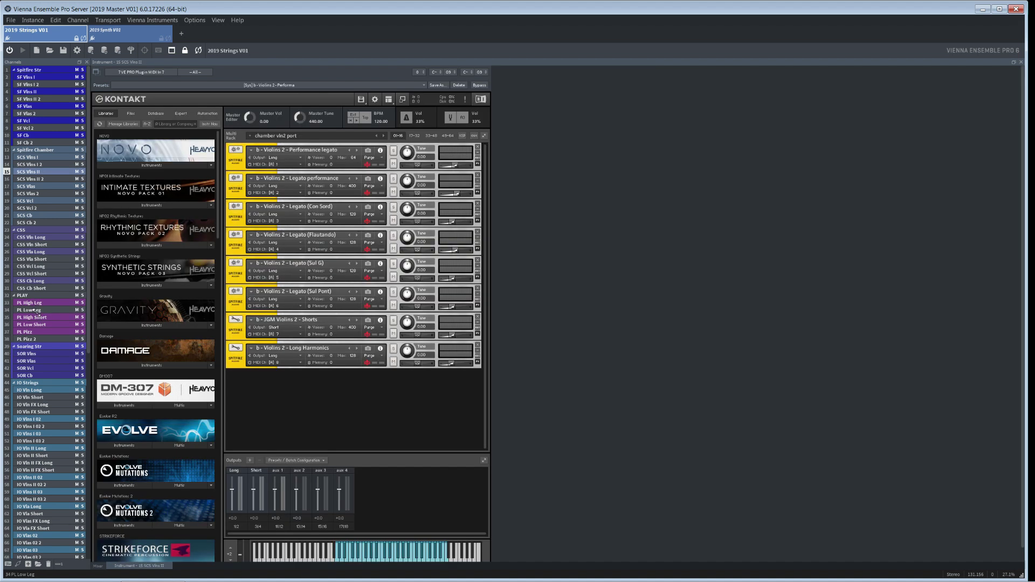
{"action": "left_click", "coordinate": [37, 317]}
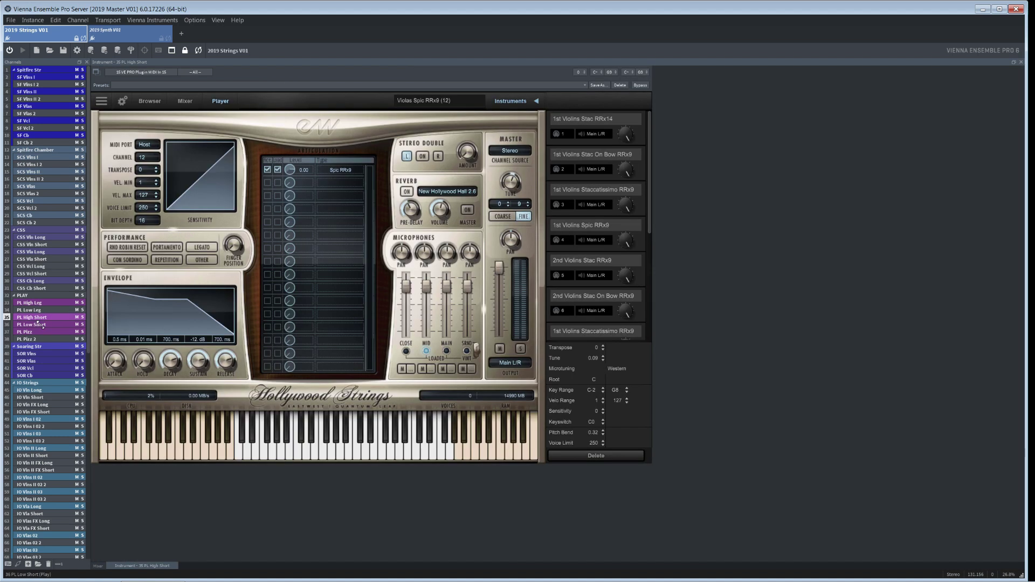
{"action": "left_click", "coordinate": [41, 324]}
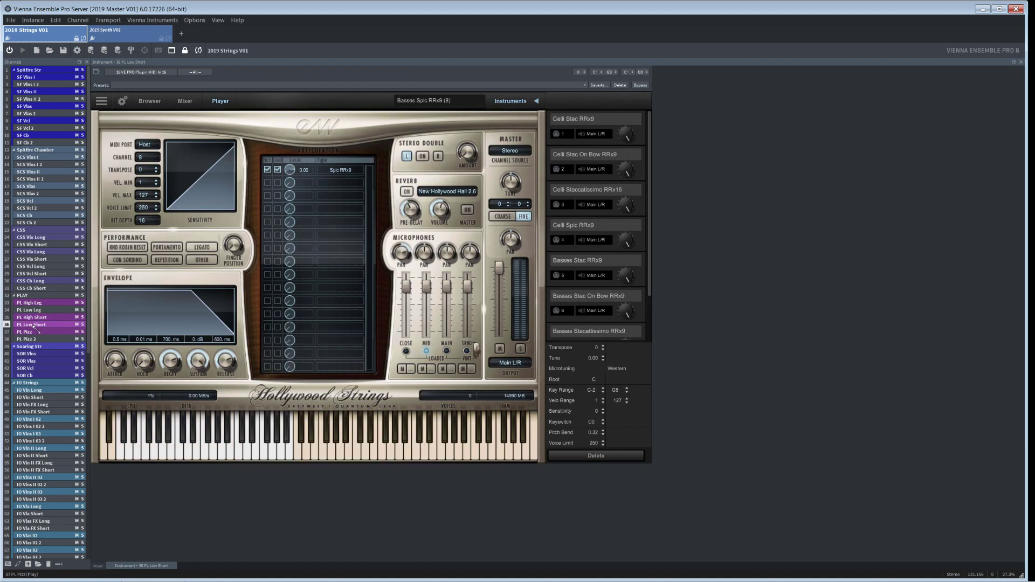
{"action": "left_click", "coordinate": [33, 332]}
Step: View the Soaring Strings patches in SOR Vlns and the mixer channels of SOR Vlas, SOR Vcl and SOR Cb
{"action": "left_click", "coordinate": [32, 354]}
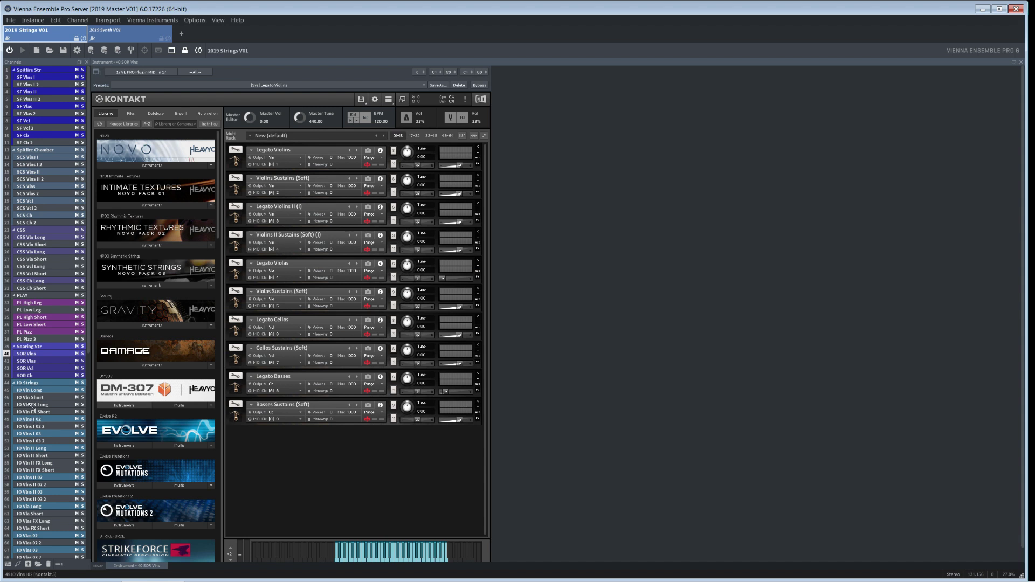
{"action": "left_click", "coordinate": [26, 361]}
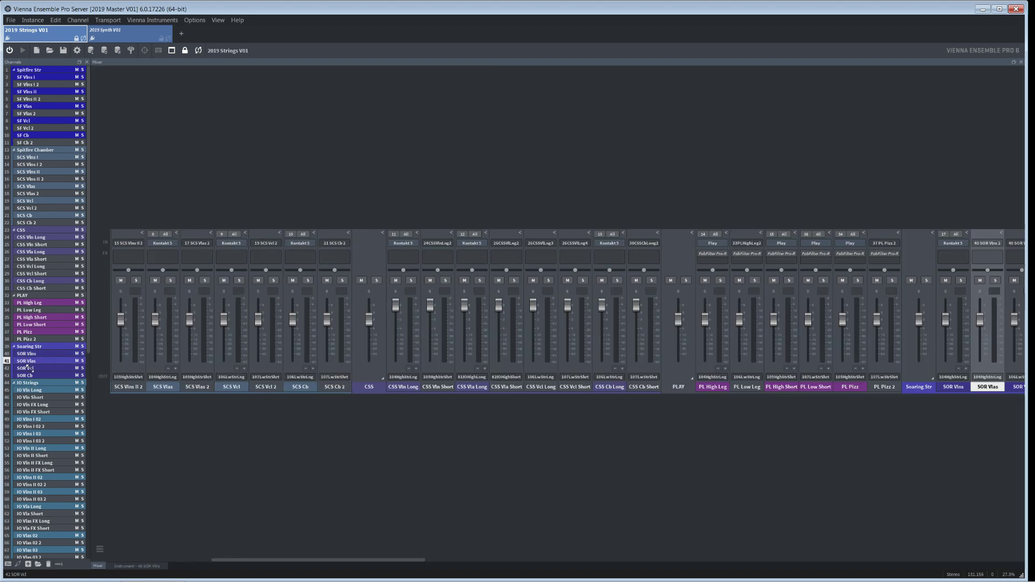
{"action": "left_click", "coordinate": [28, 369]}
{"action": "left_click", "coordinate": [29, 375]}
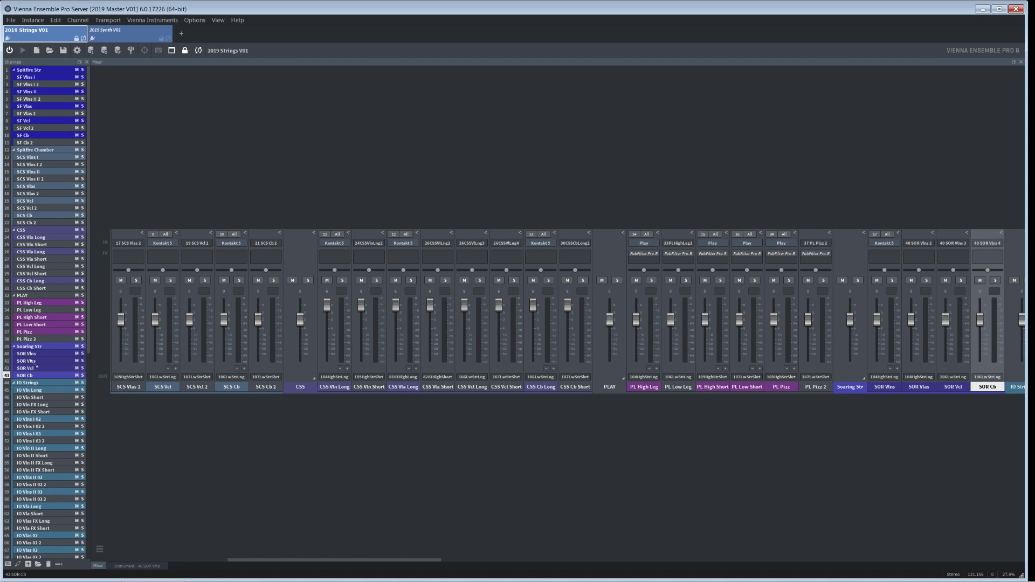
Step: Show the Outputs section in the Kontakt instance of SOR Vlns
{"action": "double_click", "coordinate": [32, 354]}
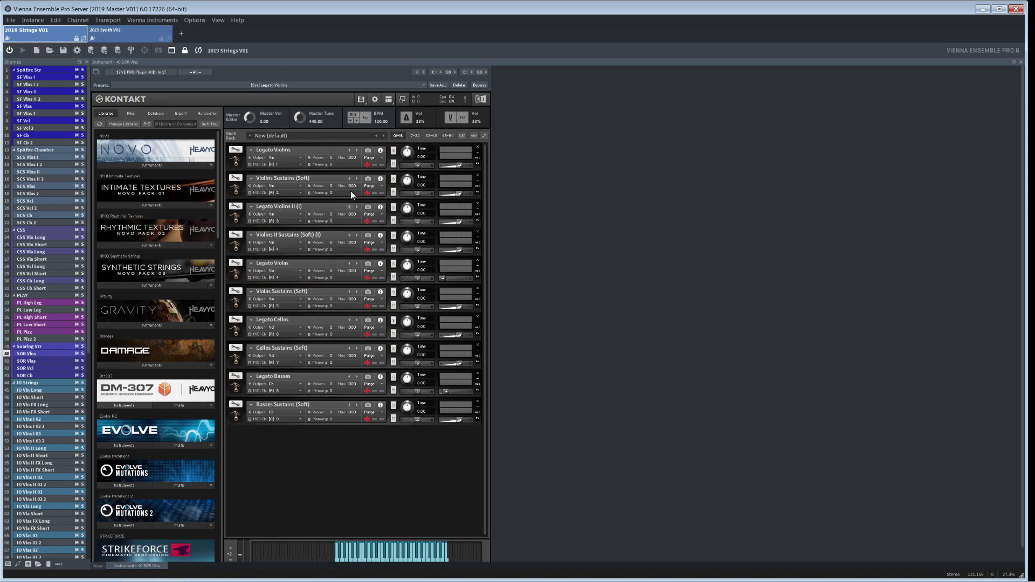
{"action": "left_click", "coordinate": [388, 99]}
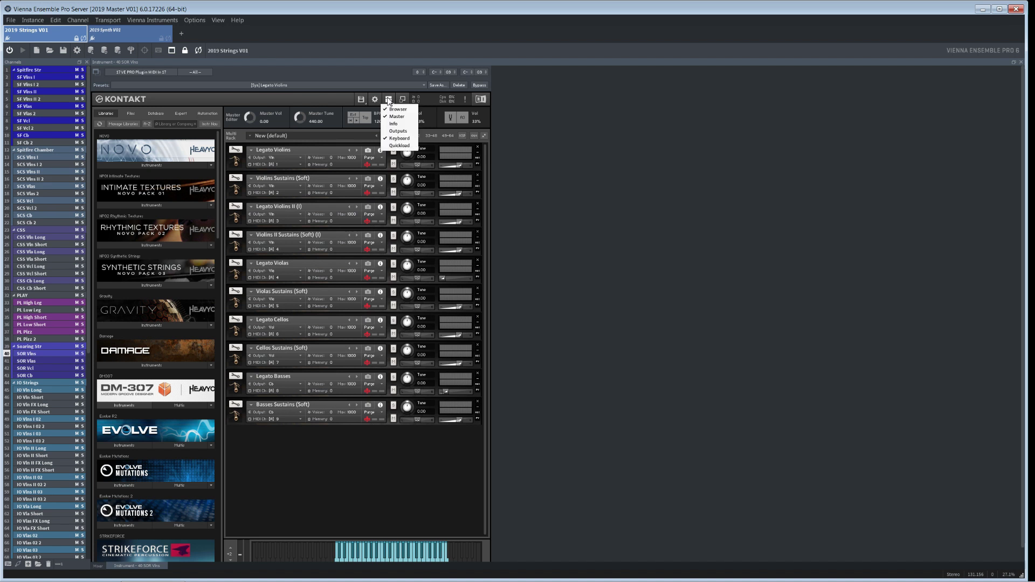
{"action": "left_click", "coordinate": [397, 132]}
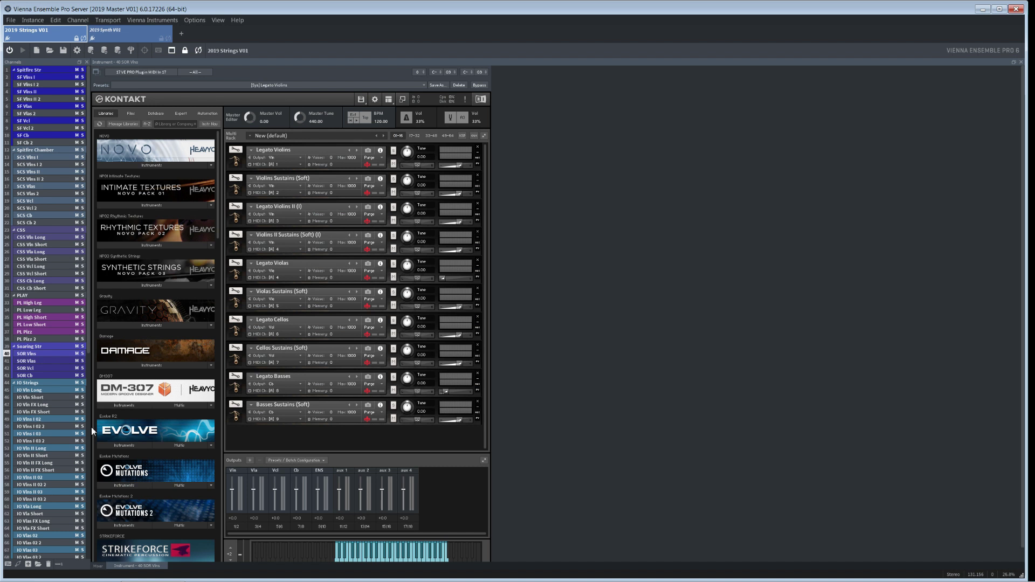
Step: View the IO Strings violin patches in IO Vln Long, IO Vlns I 02 and 03, and IO Vlns II 02 and 03
{"action": "left_click", "coordinate": [35, 389]}
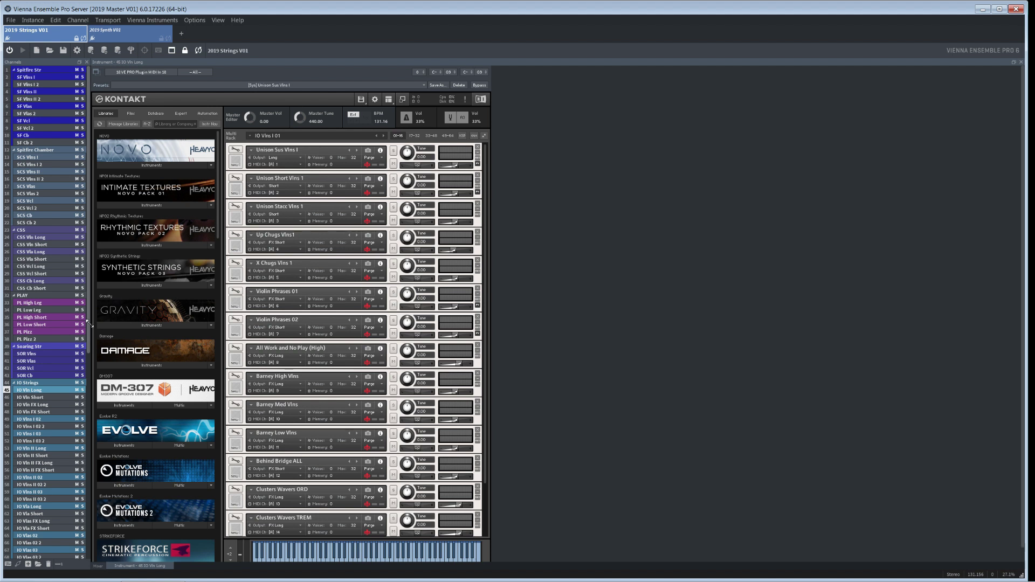
{"action": "scroll", "coordinate": [47, 242], "scroll_direction": "down", "scroll_amount": 7}
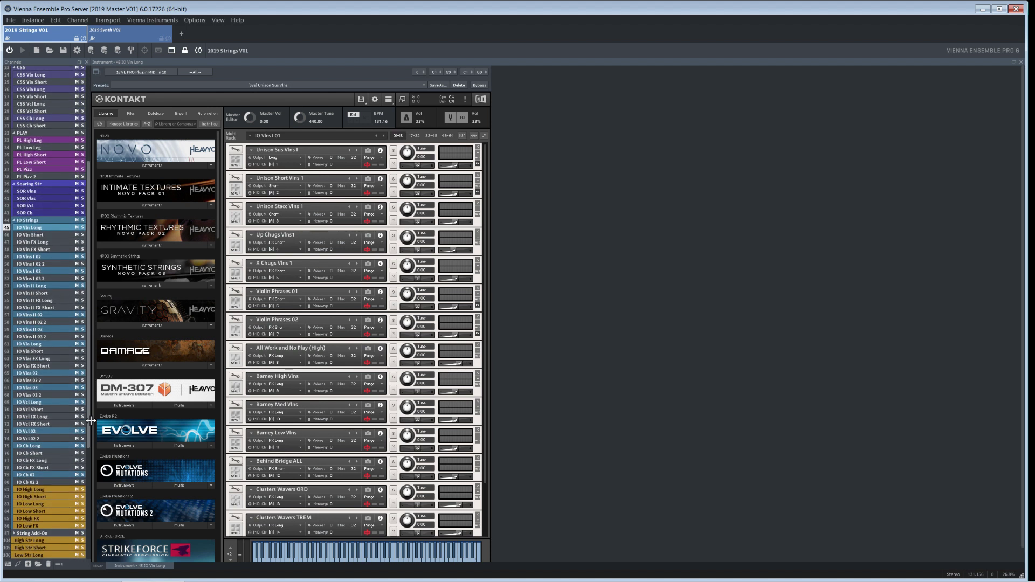
{"action": "left_click", "coordinate": [28, 257]}
{"action": "left_click", "coordinate": [29, 271]}
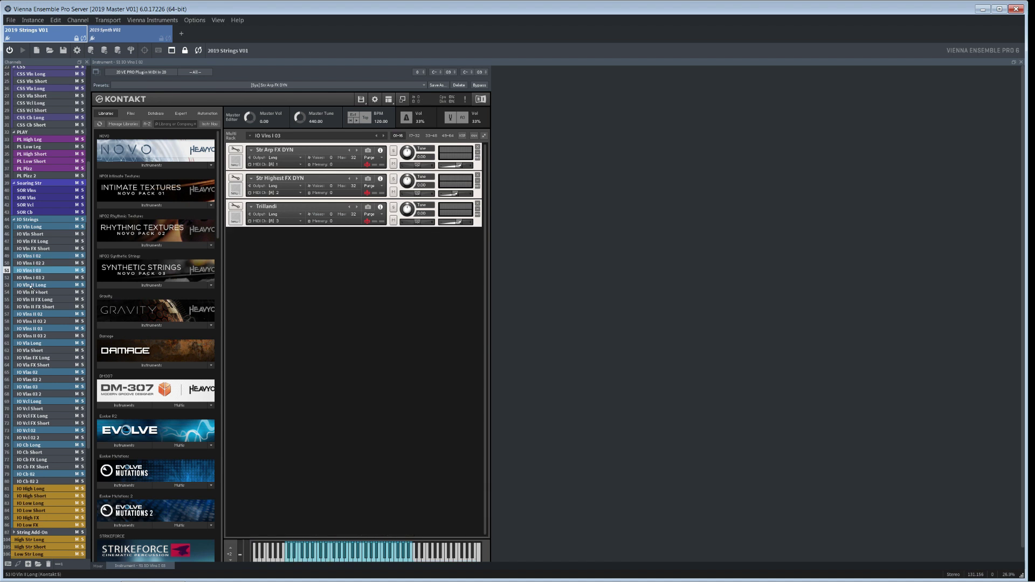
{"action": "left_click", "coordinate": [30, 314]}
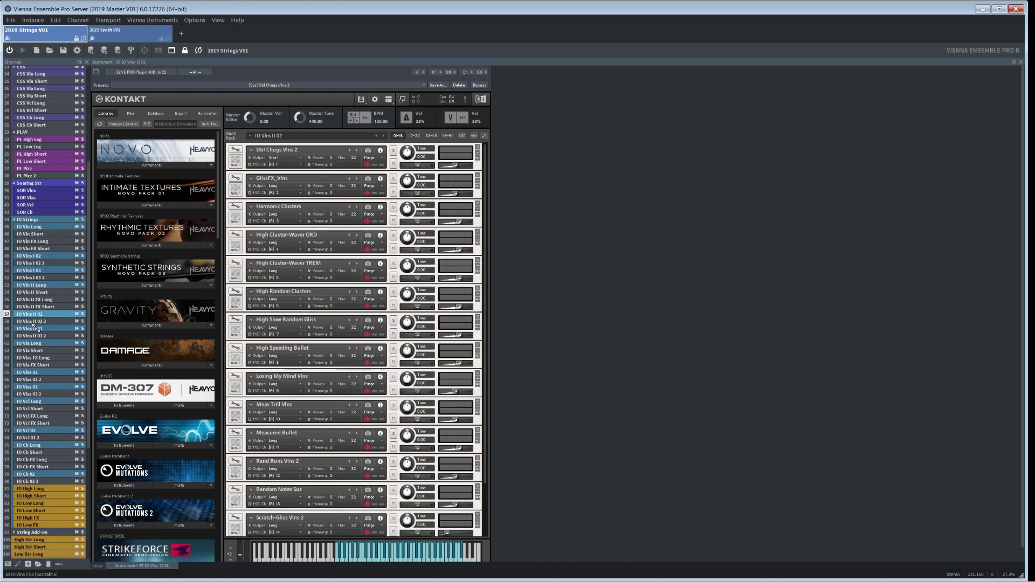
{"action": "left_click", "coordinate": [35, 329]}
Step: View the mixer channel of IO Vla Short and the viola patches in IO Vlas 02 and IO Vlas 03
{"action": "left_click", "coordinate": [33, 351]}
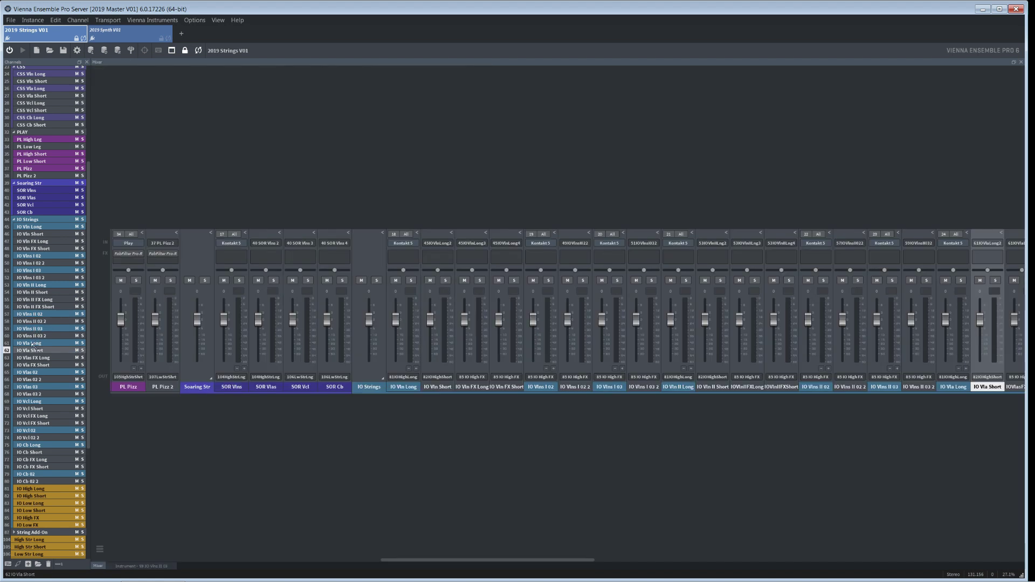
{"action": "left_click", "coordinate": [35, 373]}
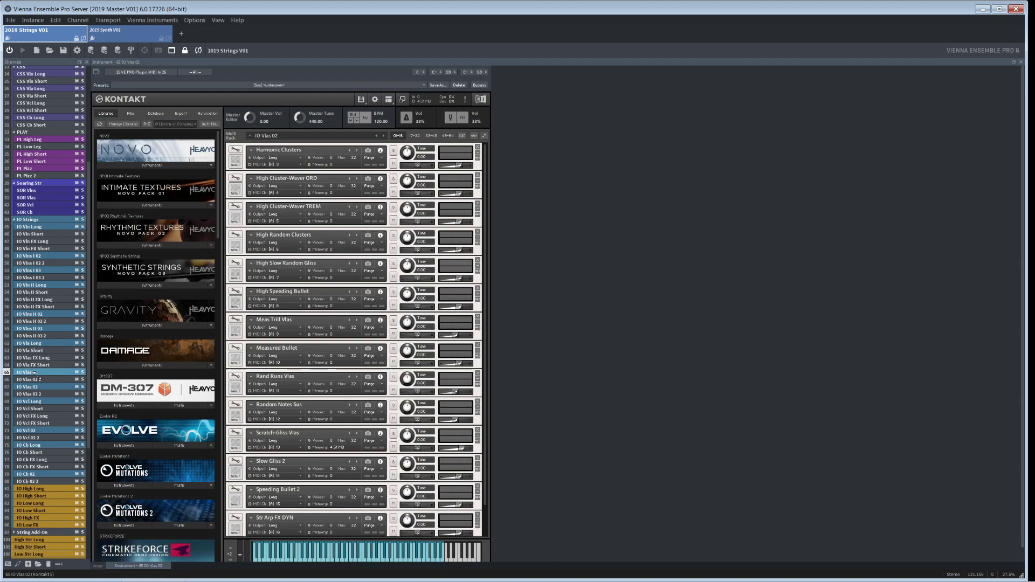
{"action": "left_click", "coordinate": [31, 387]}
Step: View the cello and bass patches in IO Vcl Long, IO Vcl 02, IO Cb Long and IO Cb 02
{"action": "left_click", "coordinate": [32, 402]}
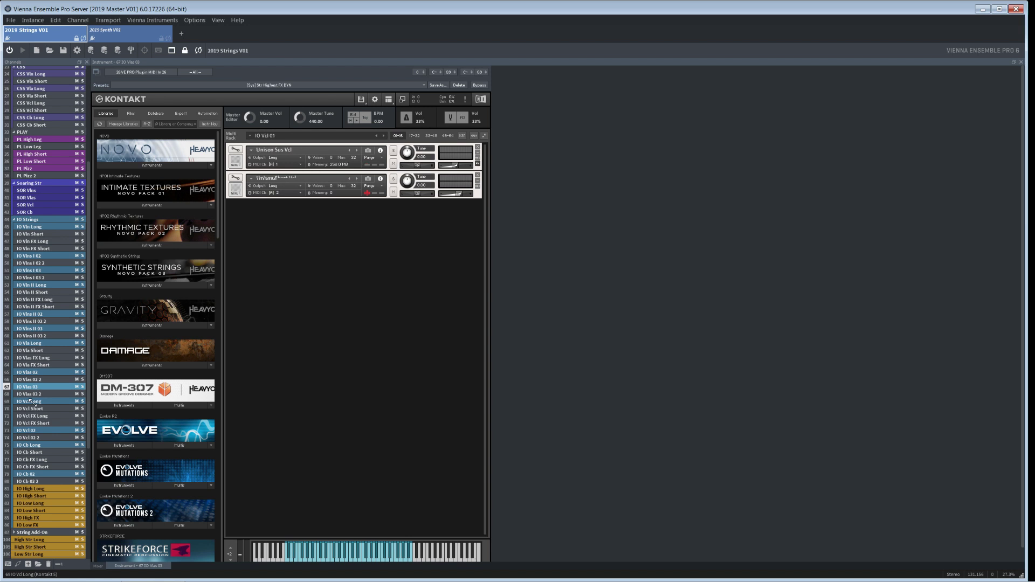
{"action": "left_click", "coordinate": [34, 431]}
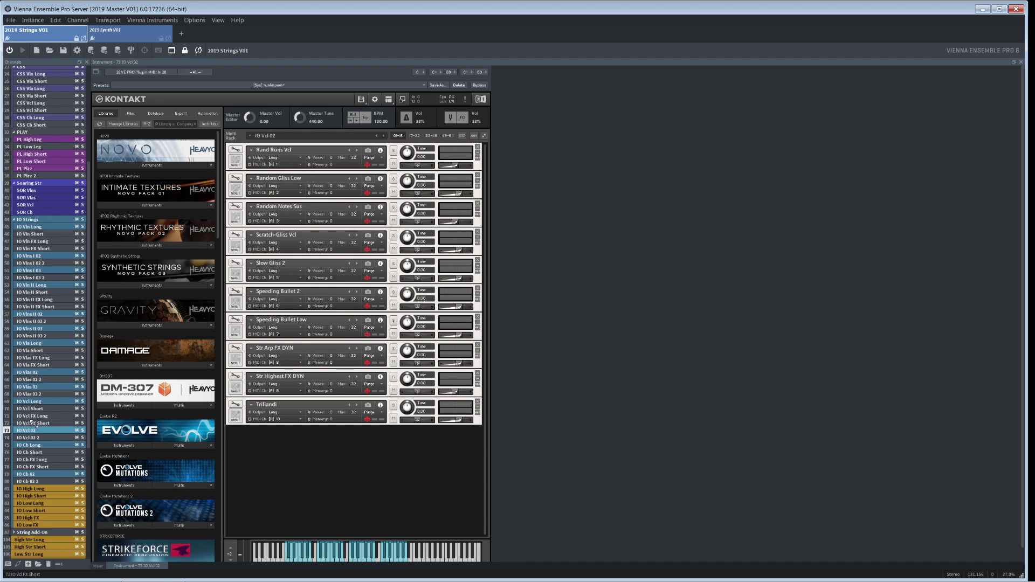
{"action": "left_click", "coordinate": [30, 445]}
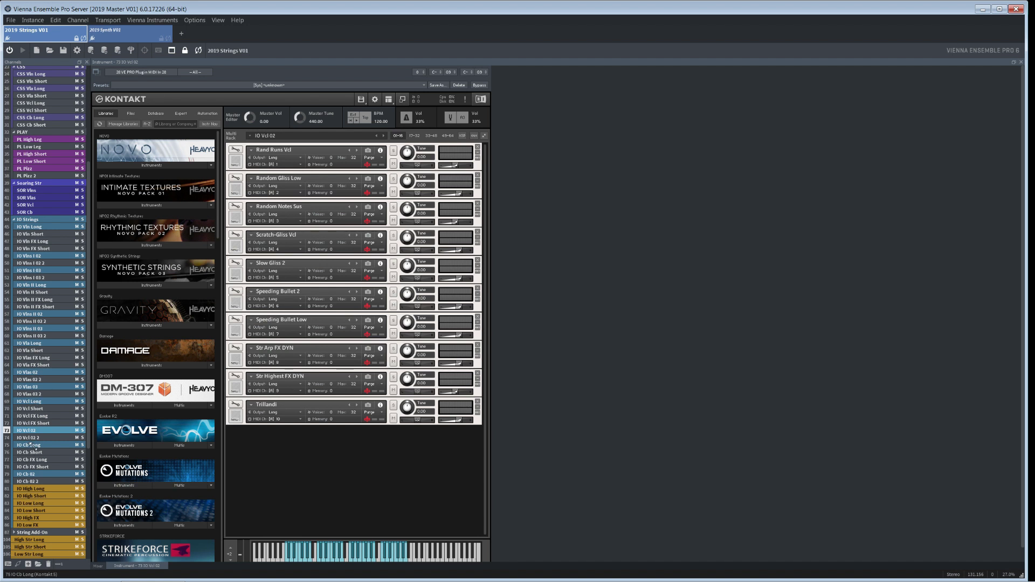
{"action": "left_click", "coordinate": [33, 474]}
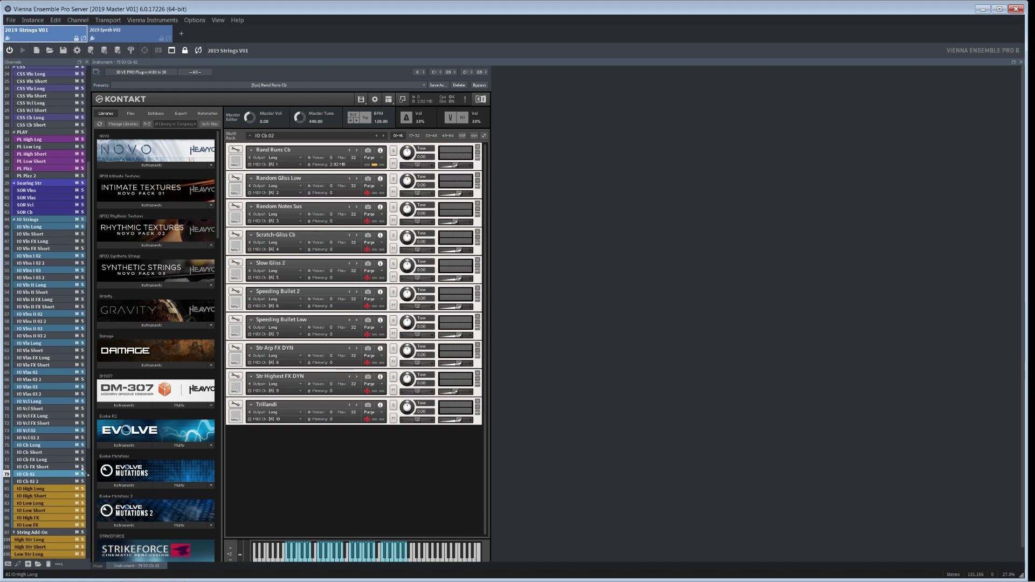
Step: Examine the strings mixer's IO buses, main string output buses, and the PLAY brass and percussion channels
{"action": "left_click_drag", "start_coordinate": [88, 428], "coordinate": [93, 555]}
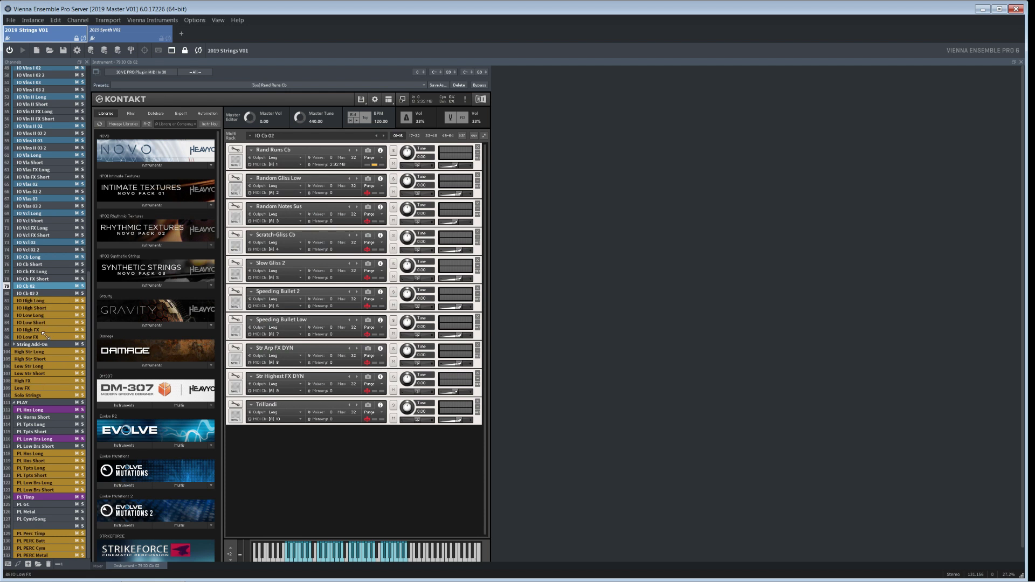
{"action": "left_click", "coordinate": [98, 565]}
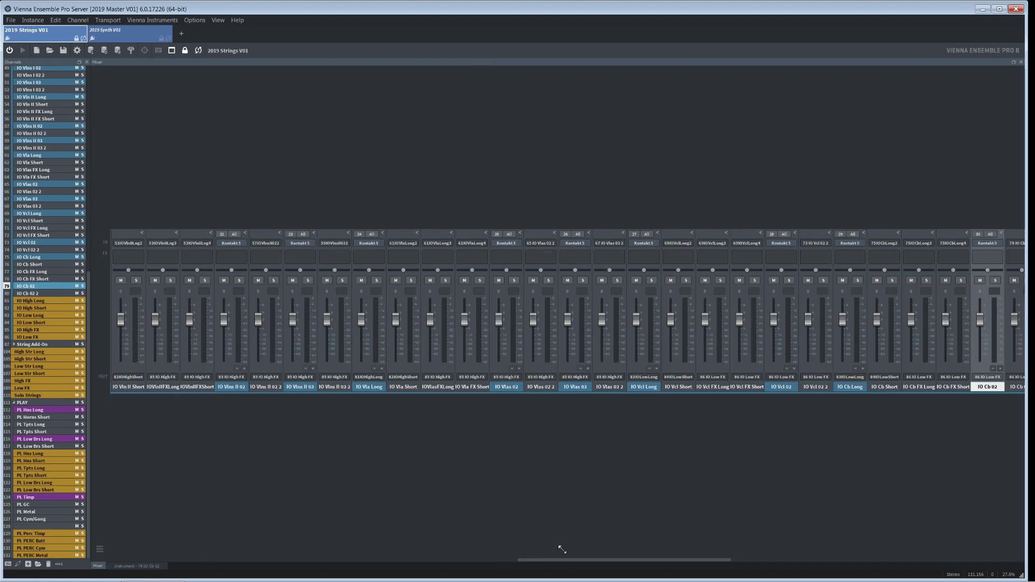
{"action": "left_click_drag", "start_coordinate": [539, 559], "coordinate": [787, 548]}
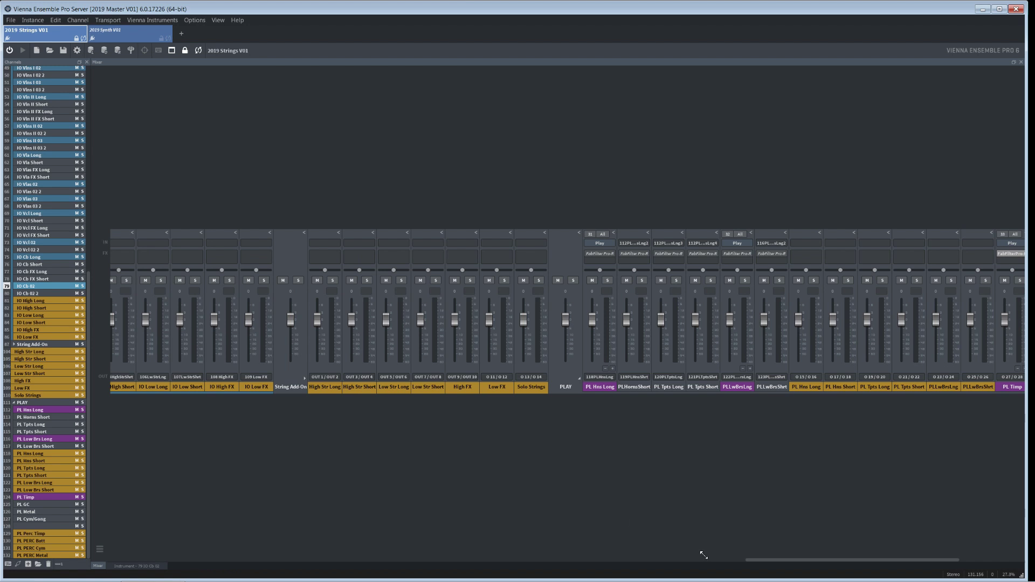
{"action": "left_click_drag", "start_coordinate": [765, 562], "coordinate": [730, 564]}
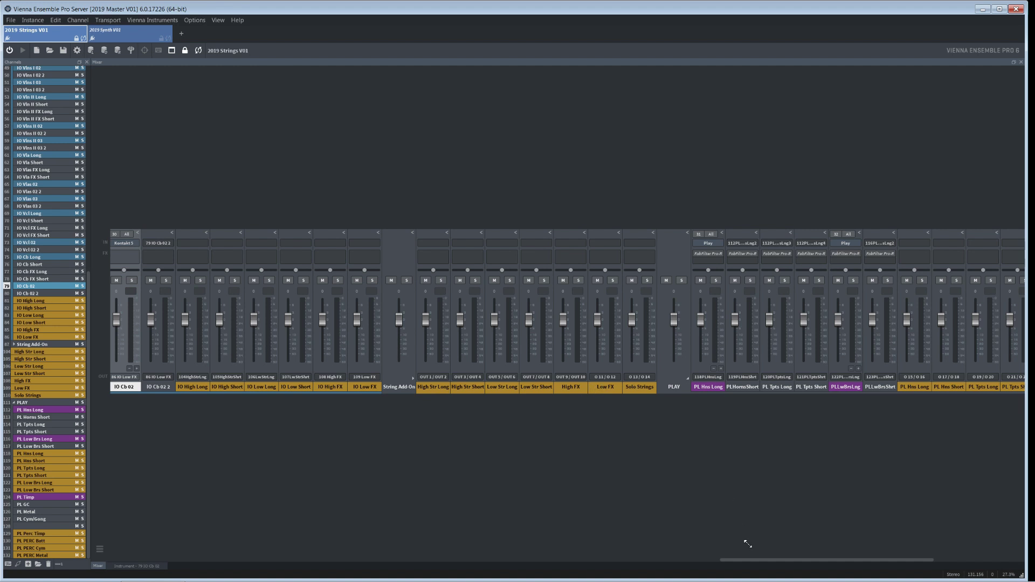
{"action": "left_click_drag", "start_coordinate": [750, 559], "coordinate": [860, 553]}
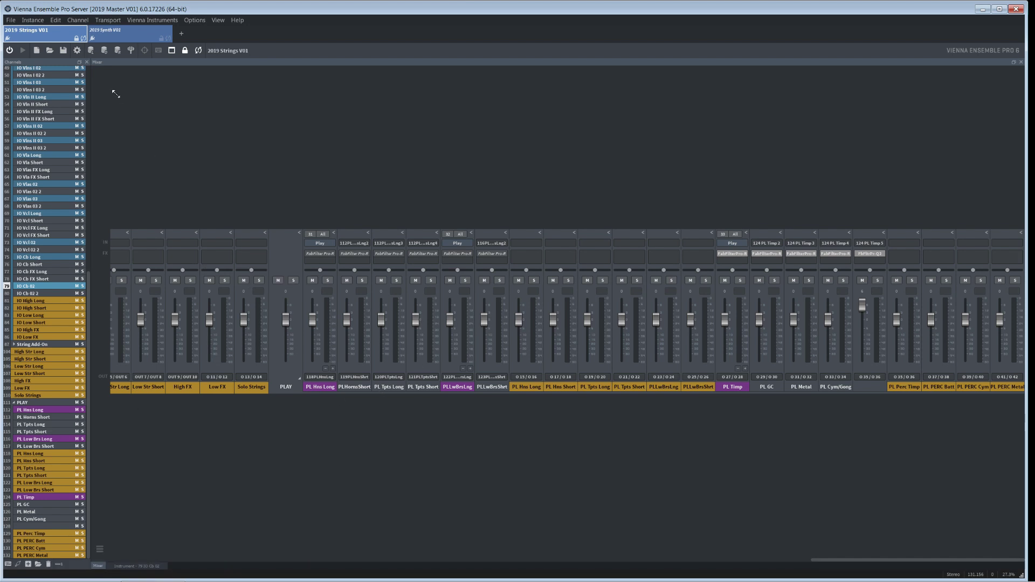
Step: Switch to the 2019 Drums V01 instance on the other server window and purge all samples in HZ 01's Kontakt
{"action": "key", "text": "super+7"}
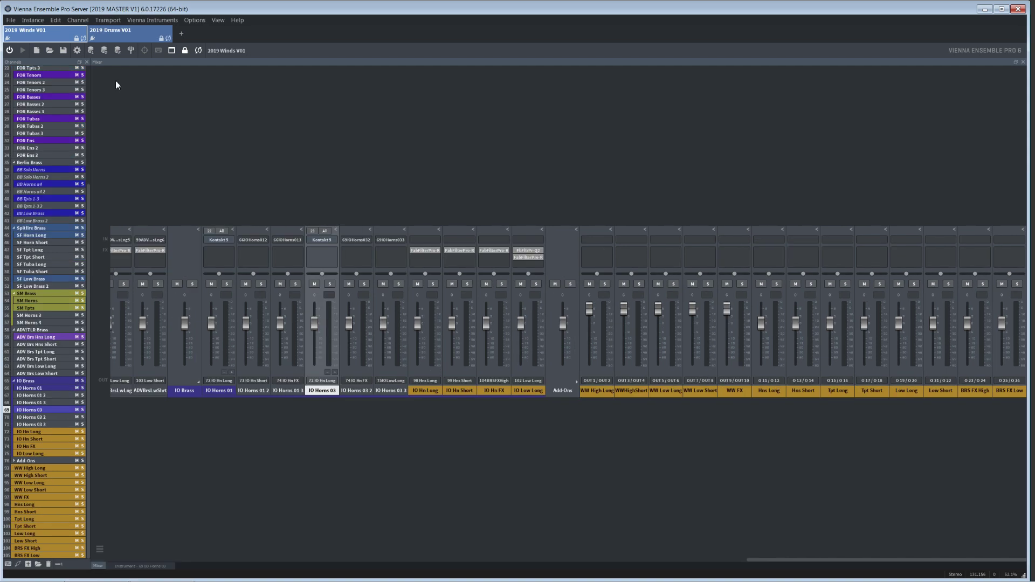
{"action": "left_click", "coordinate": [118, 30]}
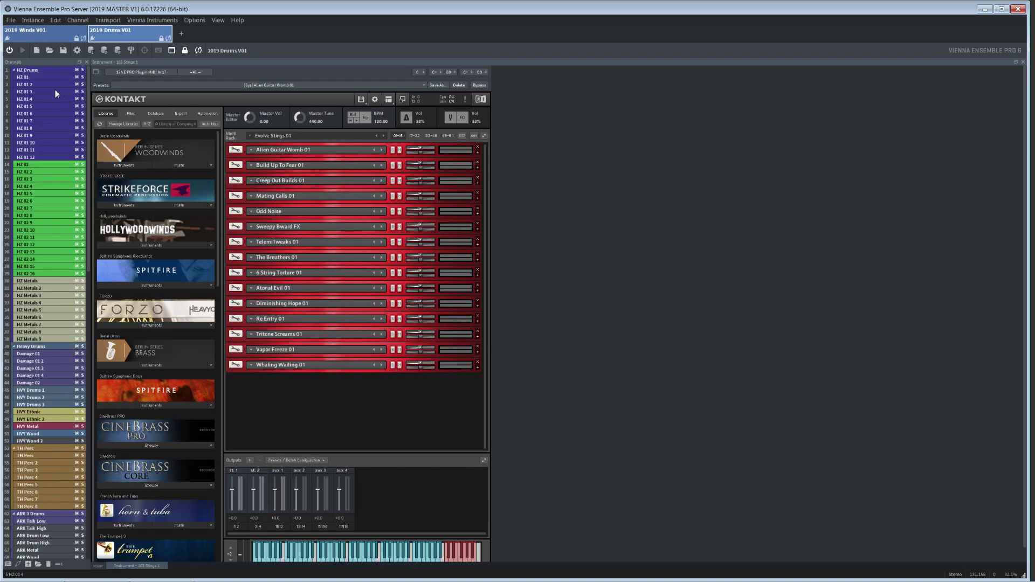
{"action": "left_click", "coordinate": [28, 76]}
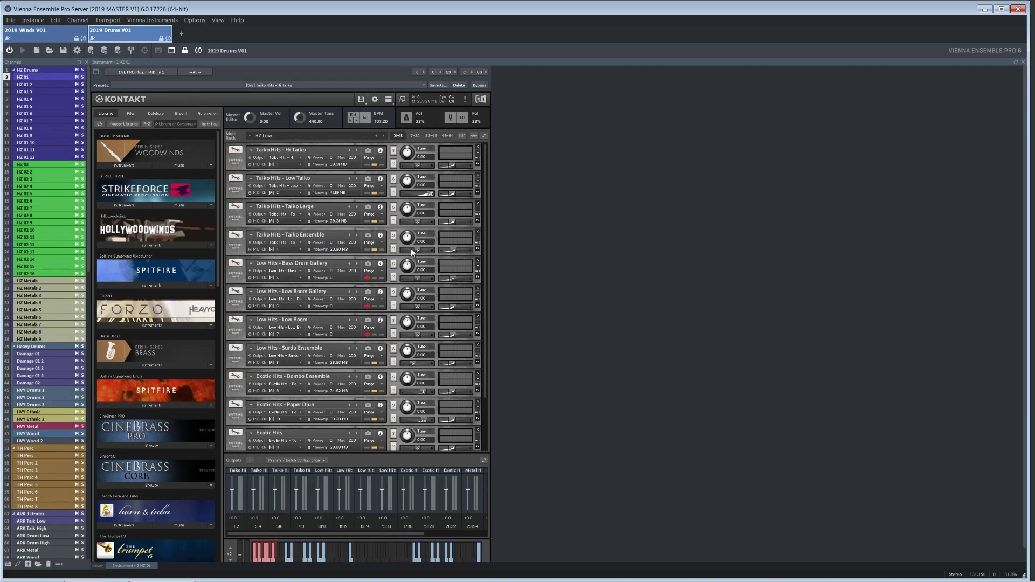
{"action": "left_click", "coordinate": [361, 100]}
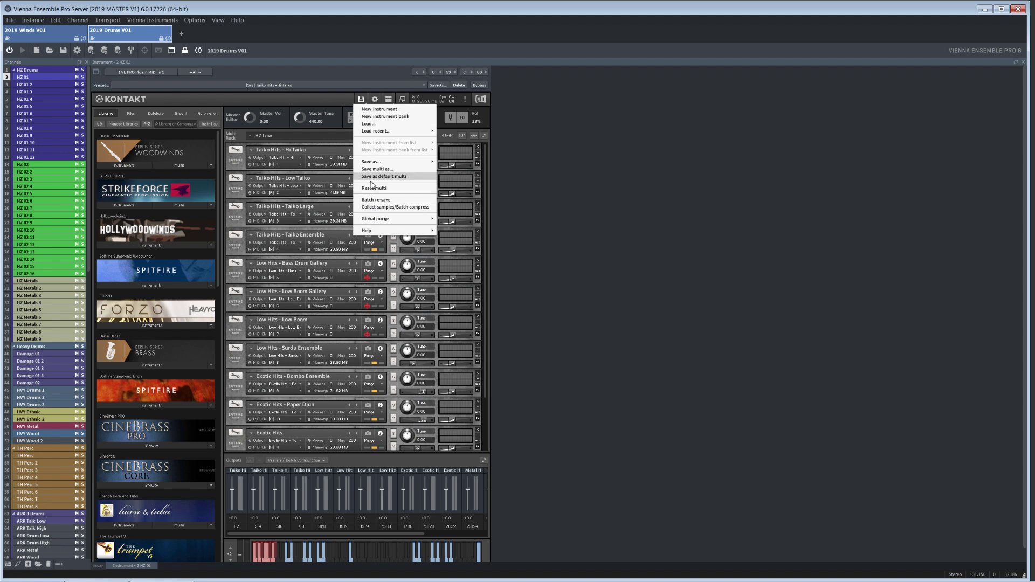
{"action": "mouse_move", "coordinate": [375, 218]}
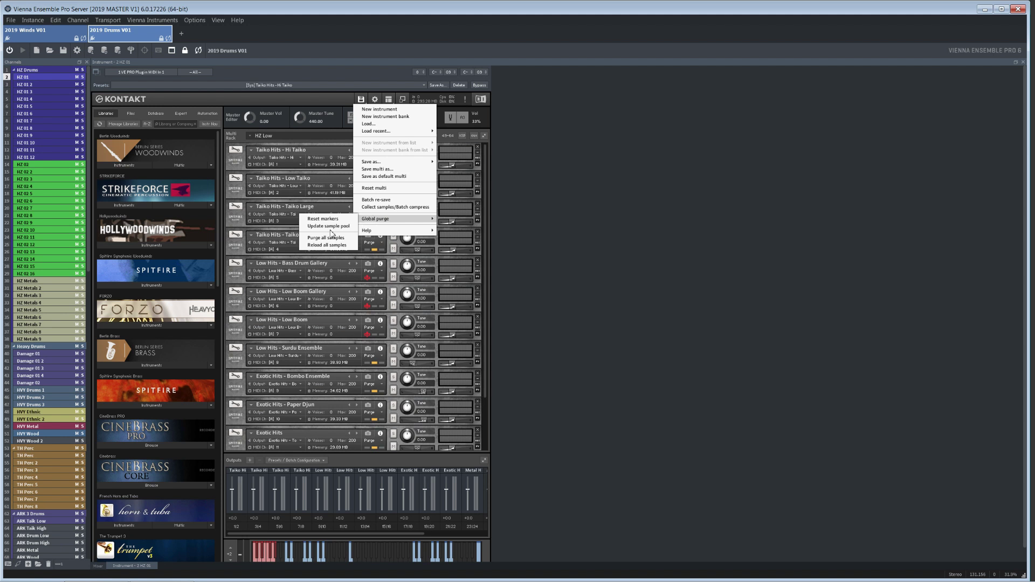
{"action": "left_click", "coordinate": [329, 239]}
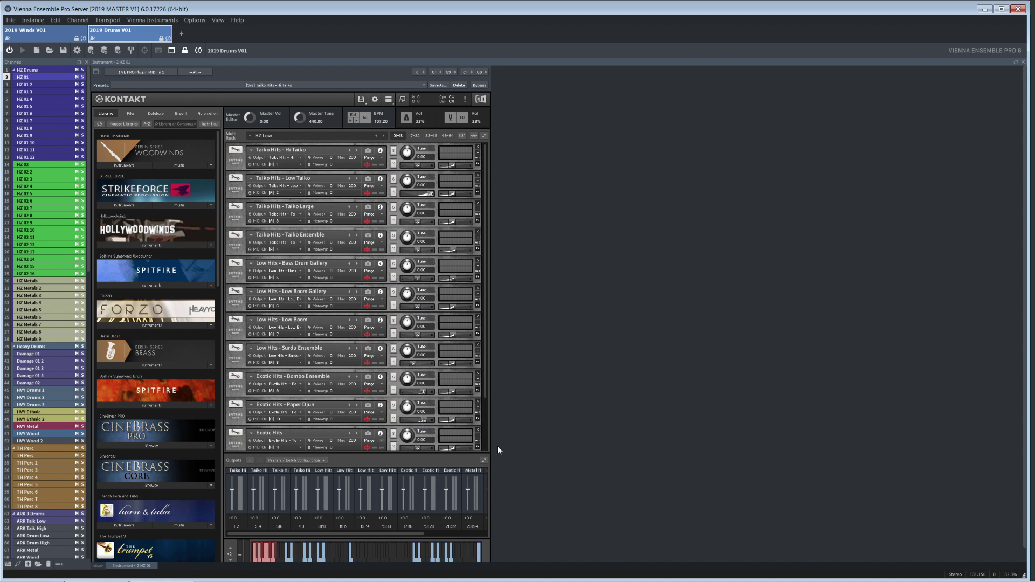
Step: View the HZ 02 and HZ Metals patches and the batch functions for HZ 02's Kontakt output section
{"action": "left_click", "coordinate": [24, 164]}
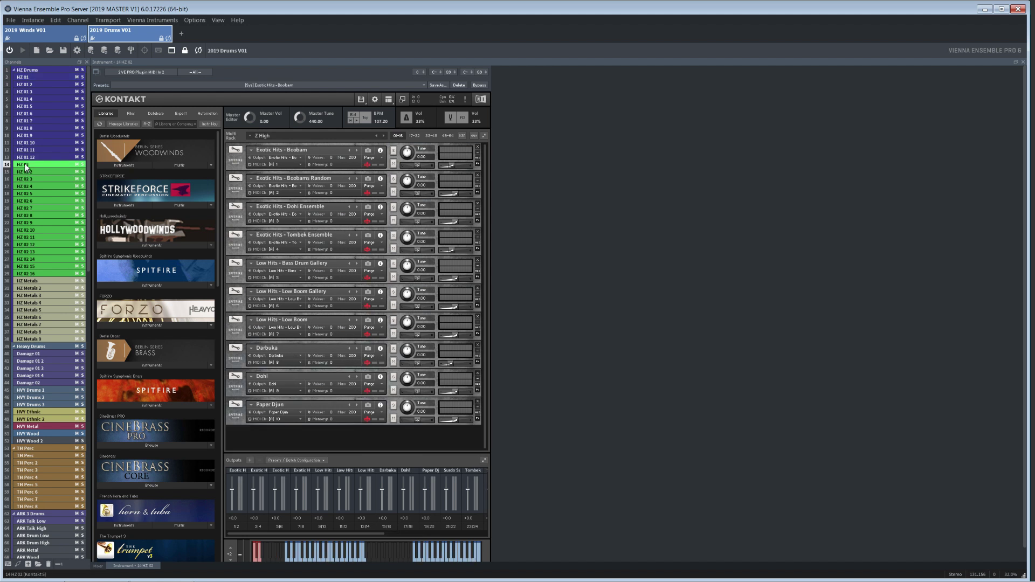
{"action": "left_click", "coordinate": [30, 279]}
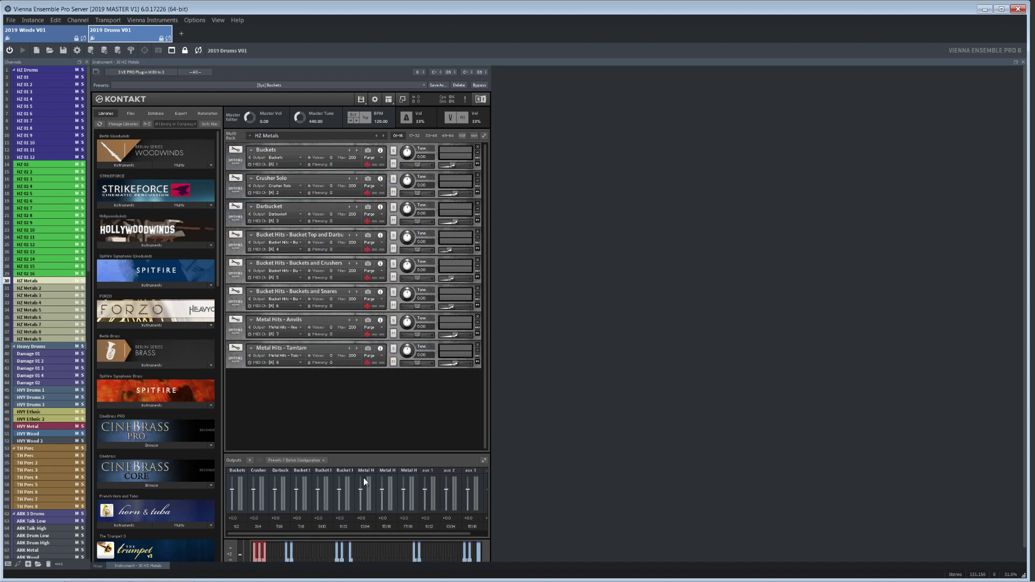
{"action": "left_click", "coordinate": [22, 164]}
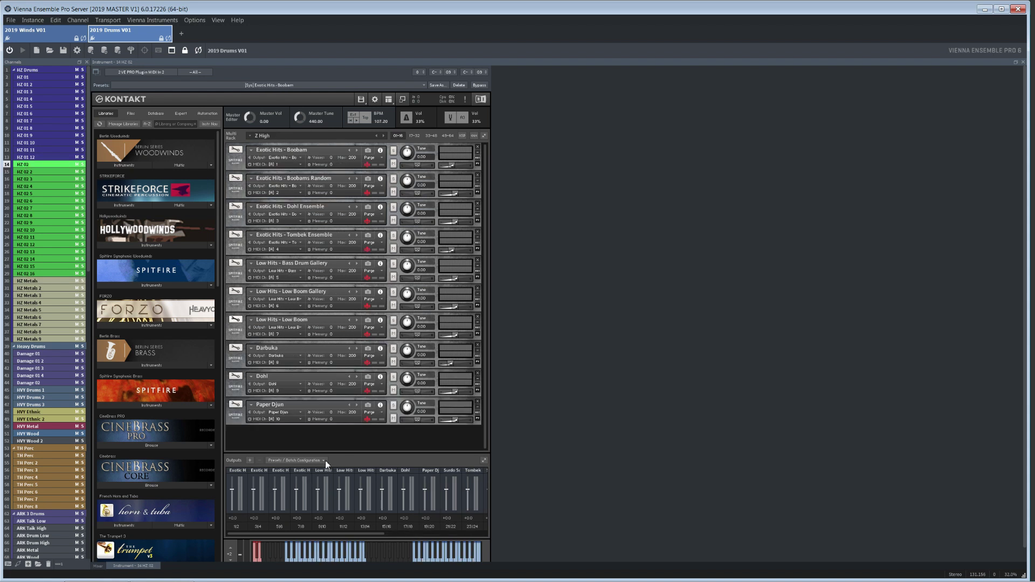
{"action": "left_click", "coordinate": [324, 461]}
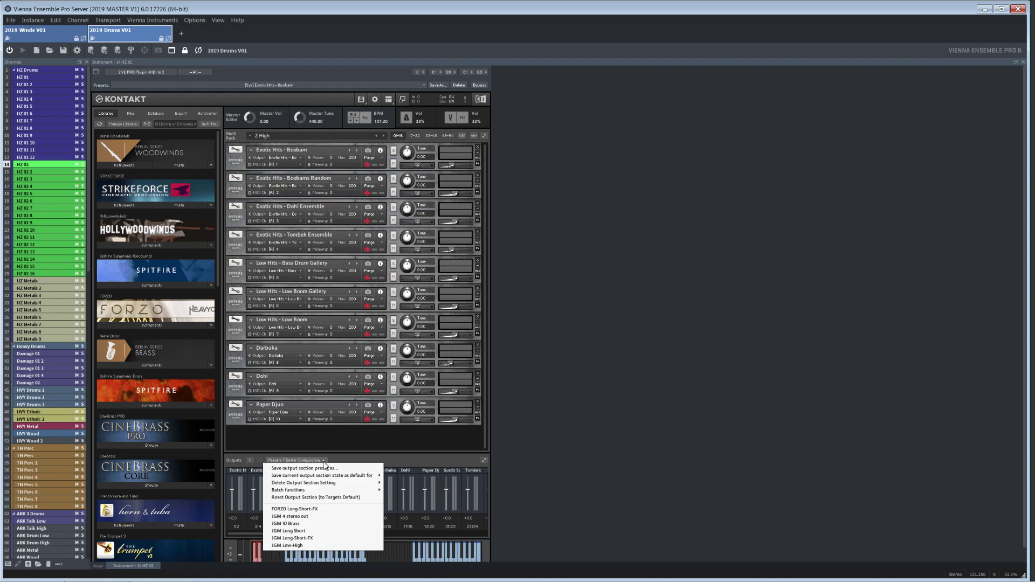
{"action": "mouse_move", "coordinate": [329, 489]}
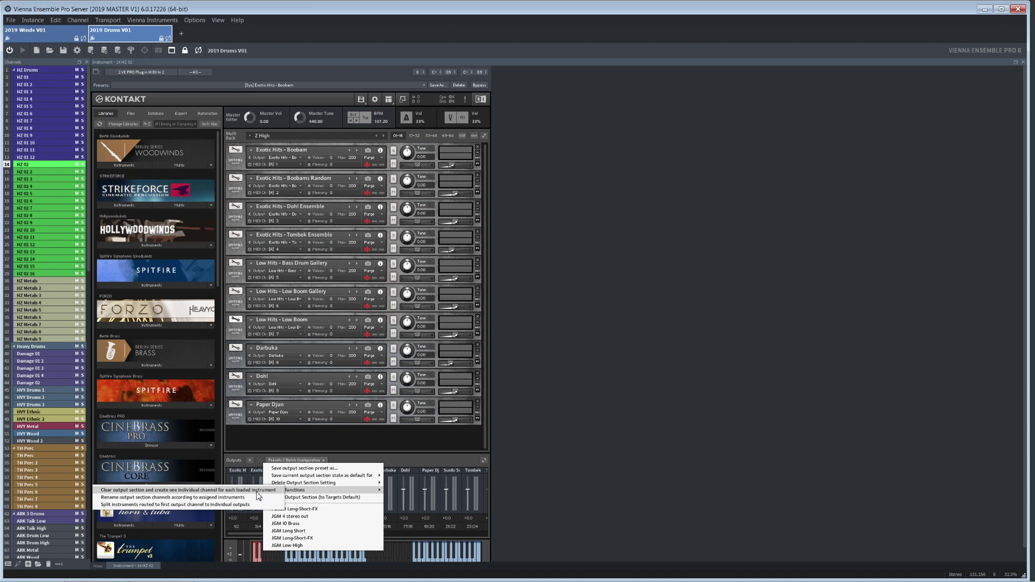
{"action": "left_click", "coordinate": [365, 438]}
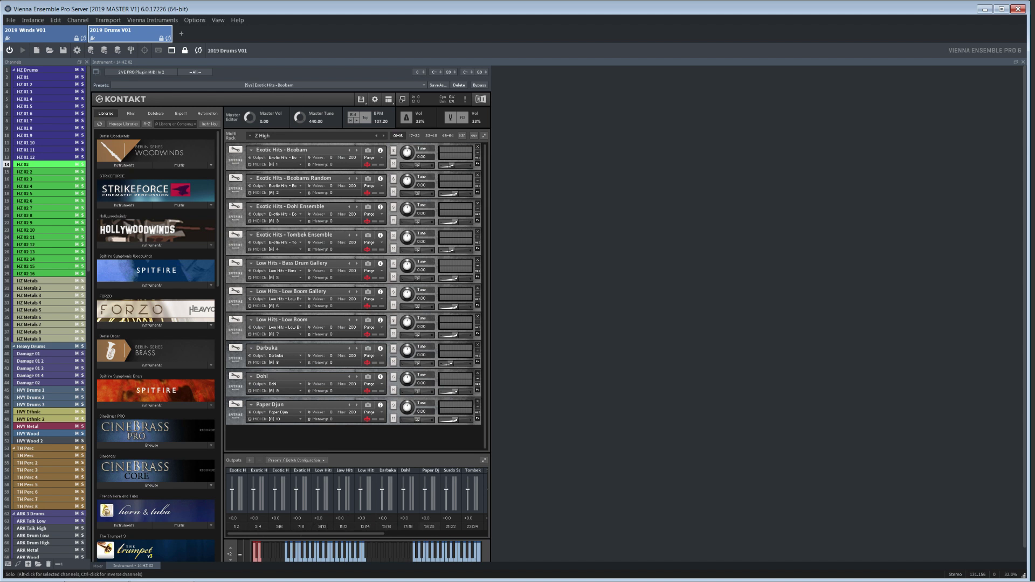
Step: View the patches in HZ Metals, Damage 01 and Damage 02, and the mixer channels of Damage 01 2 to Damage 01 4
{"action": "left_click", "coordinate": [41, 280]}
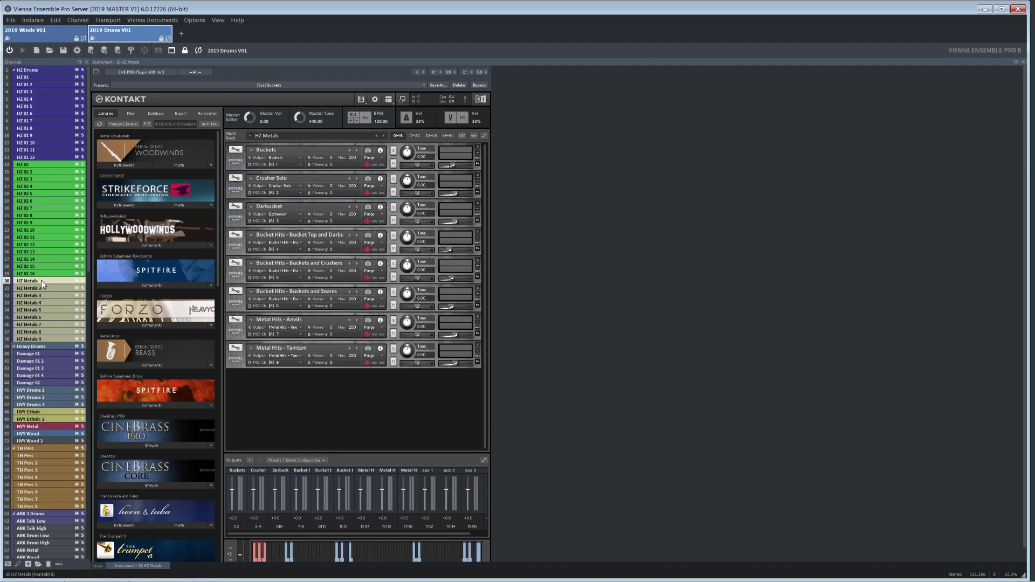
{"action": "left_click", "coordinate": [44, 354]}
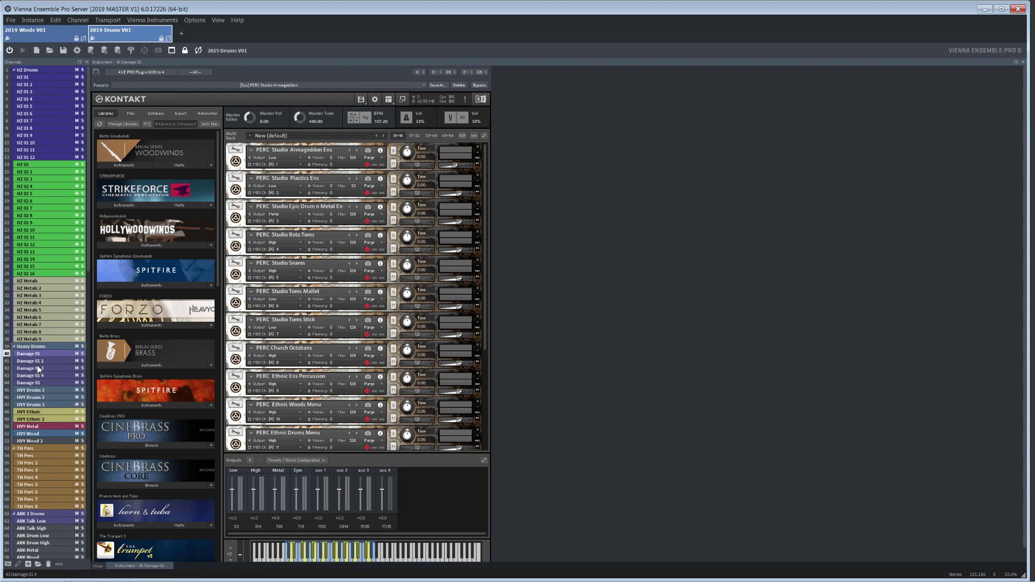
{"action": "left_click", "coordinate": [34, 364]}
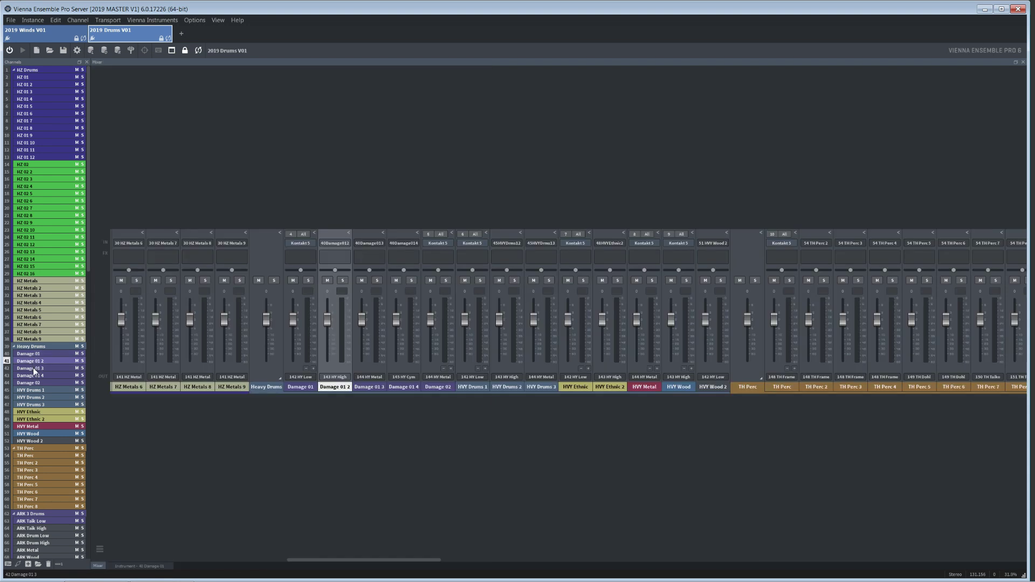
{"action": "left_click", "coordinate": [35, 370]}
{"action": "left_click", "coordinate": [35, 378]}
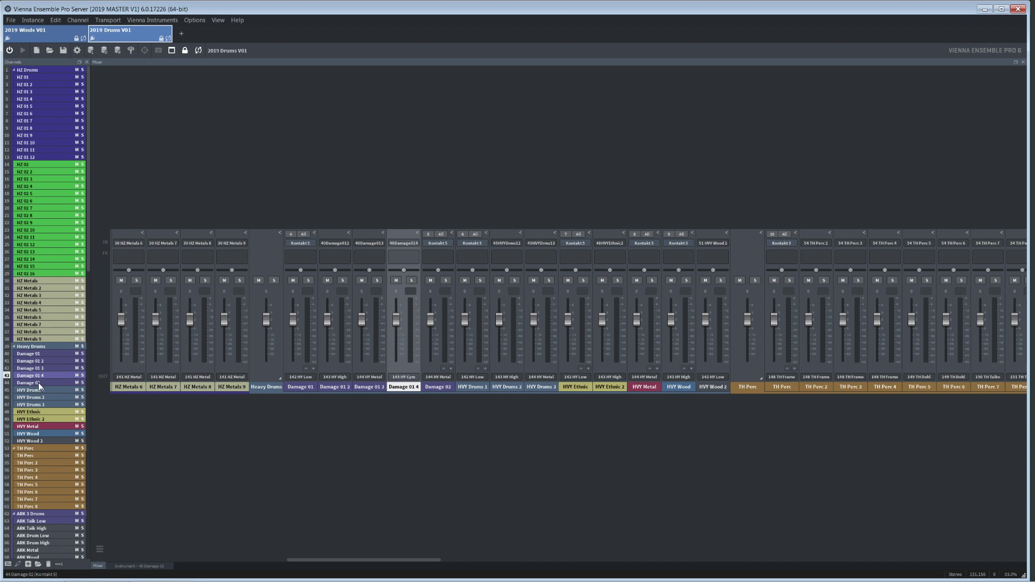
{"action": "double_click", "coordinate": [38, 383]}
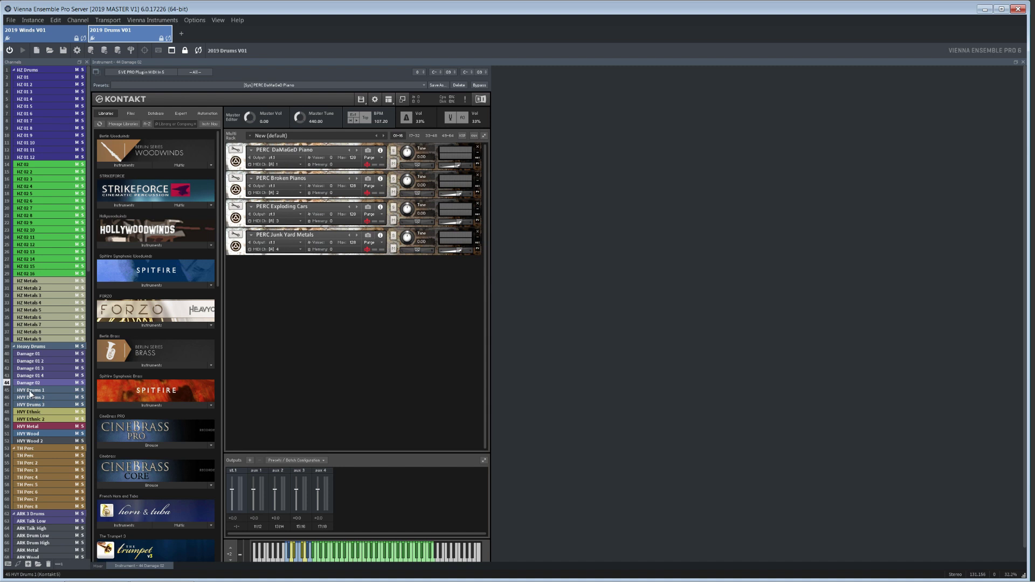
Step: View the Kontakt patches of the HVY Drums, HVY Ethnic, HVY Metal and HVY Wood channels
{"action": "left_click", "coordinate": [30, 392]}
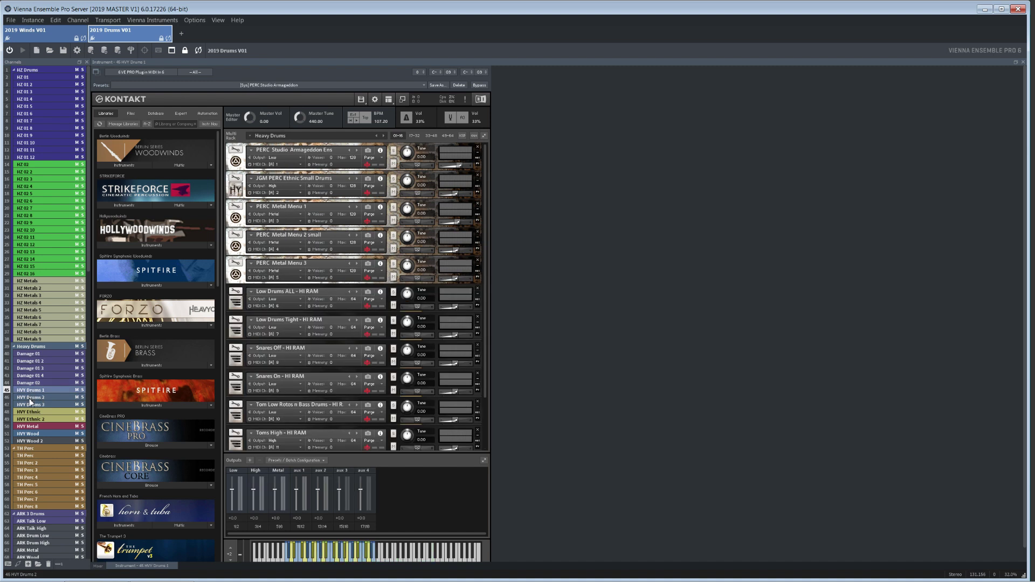
{"action": "left_click", "coordinate": [29, 399]}
{"action": "left_click", "coordinate": [30, 405]}
{"action": "double_click", "coordinate": [30, 411]}
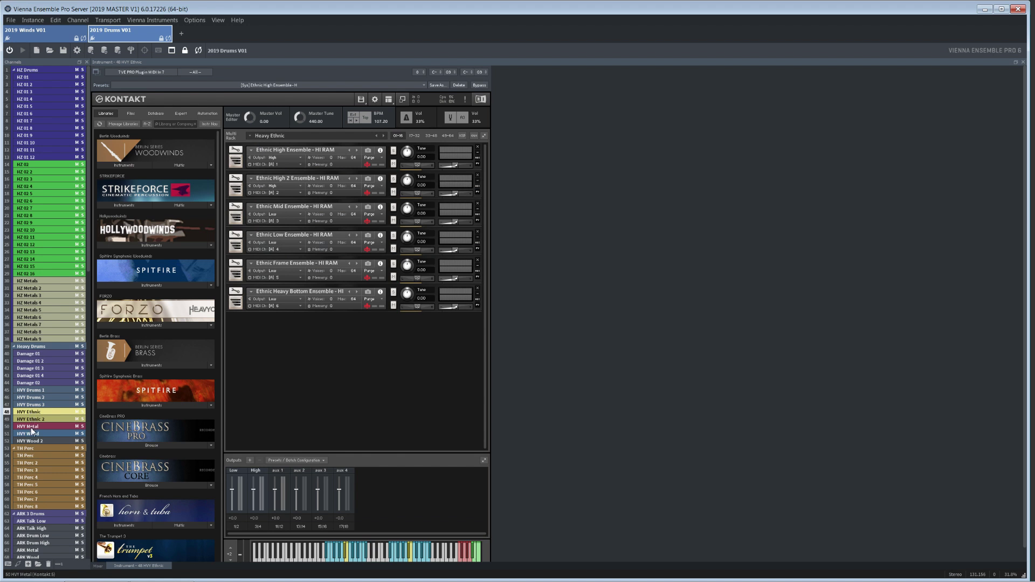
{"action": "left_click", "coordinate": [31, 428]}
{"action": "left_click", "coordinate": [30, 434]}
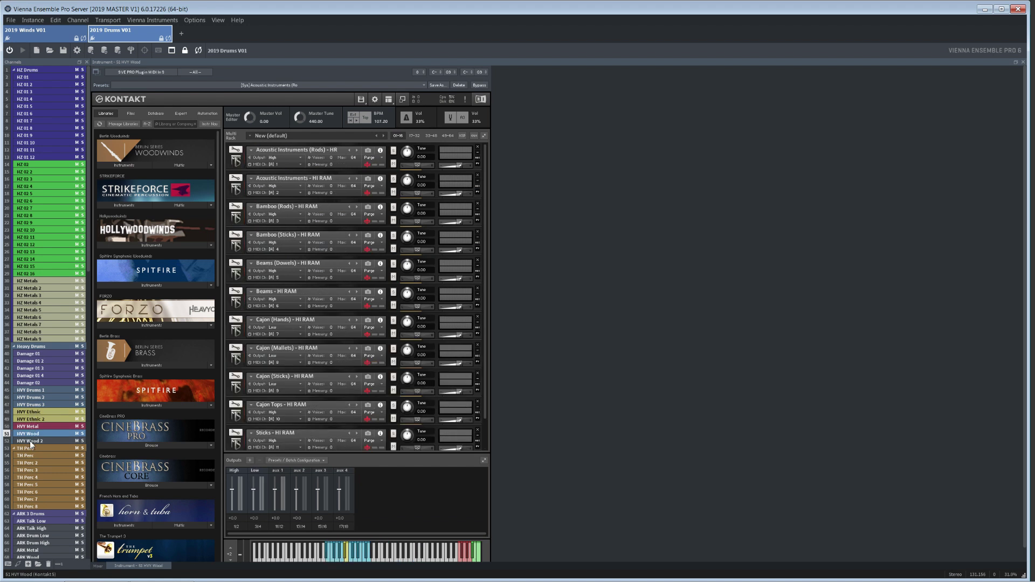
Step: View the patches loaded in the TH Perc and ARK Taik Low instruments
{"action": "left_click", "coordinate": [31, 456]}
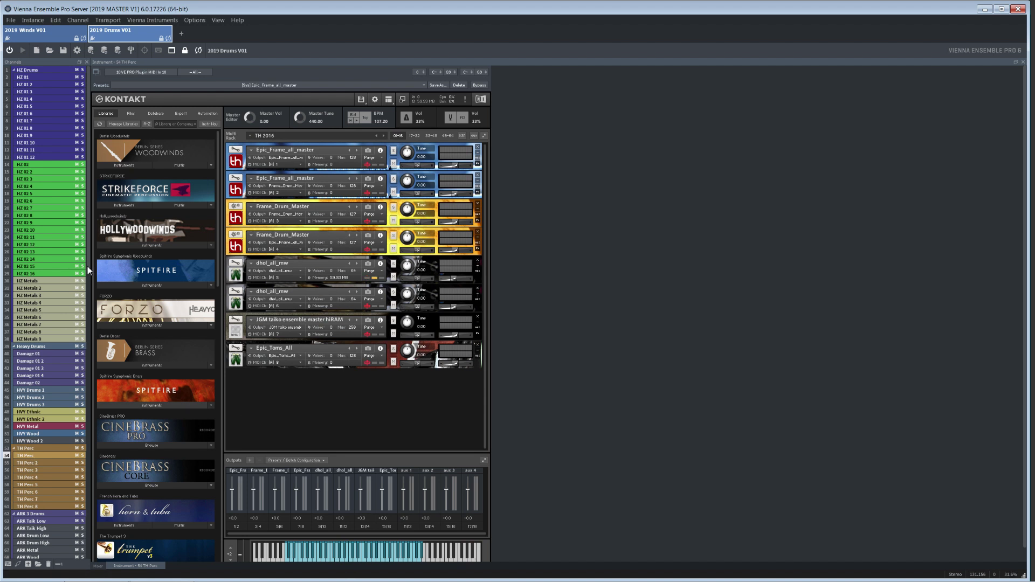
{"action": "left_click_drag", "start_coordinate": [88, 268], "coordinate": [88, 362]}
{"action": "left_click", "coordinate": [27, 306]}
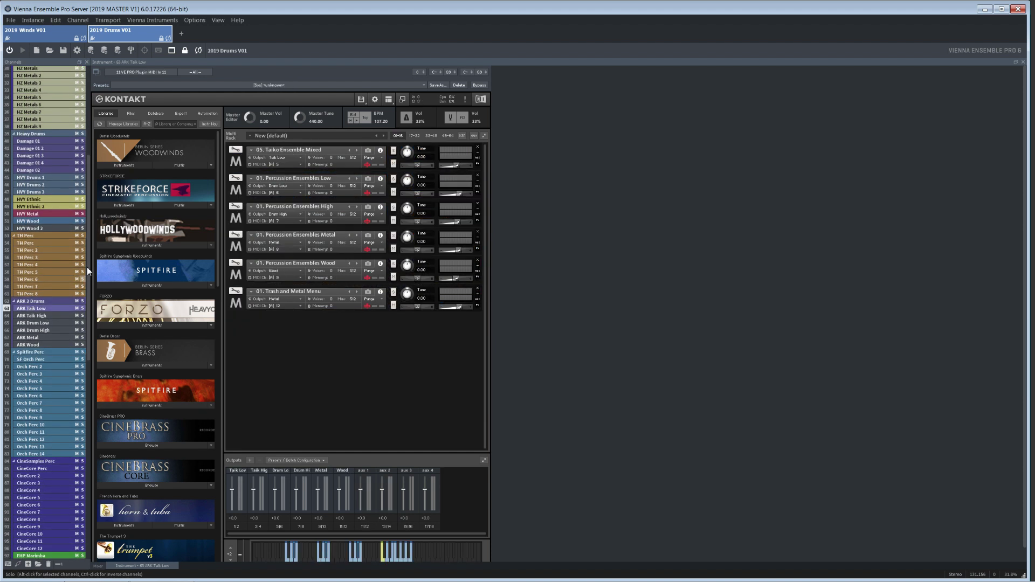
{"action": "scroll", "coordinate": [86, 272], "scroll_direction": "down", "scroll_amount": 5}
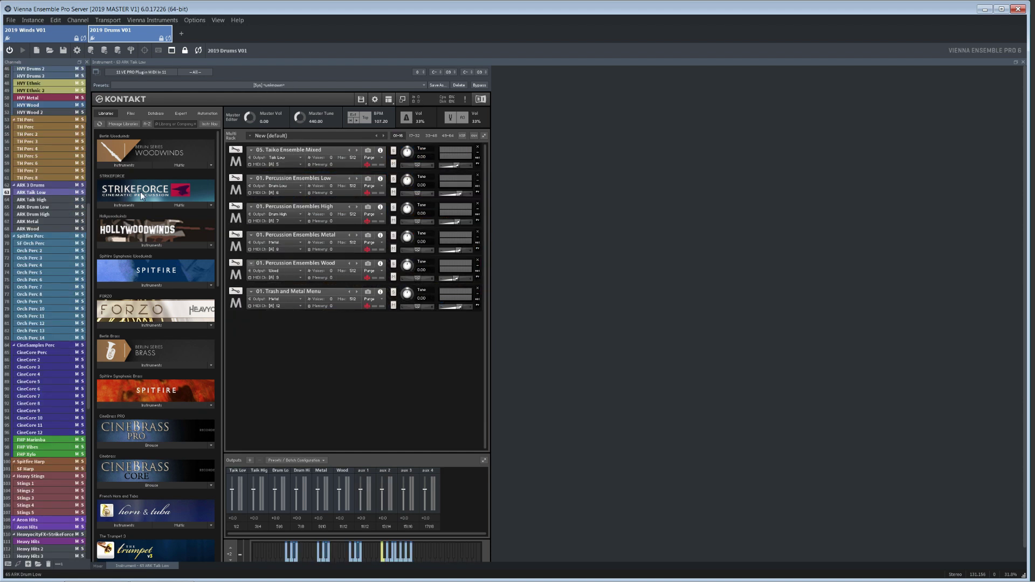
Step: View the orchestral percussion patches in SF Orch Perc and CineCore Perc
{"action": "left_click", "coordinate": [39, 244]}
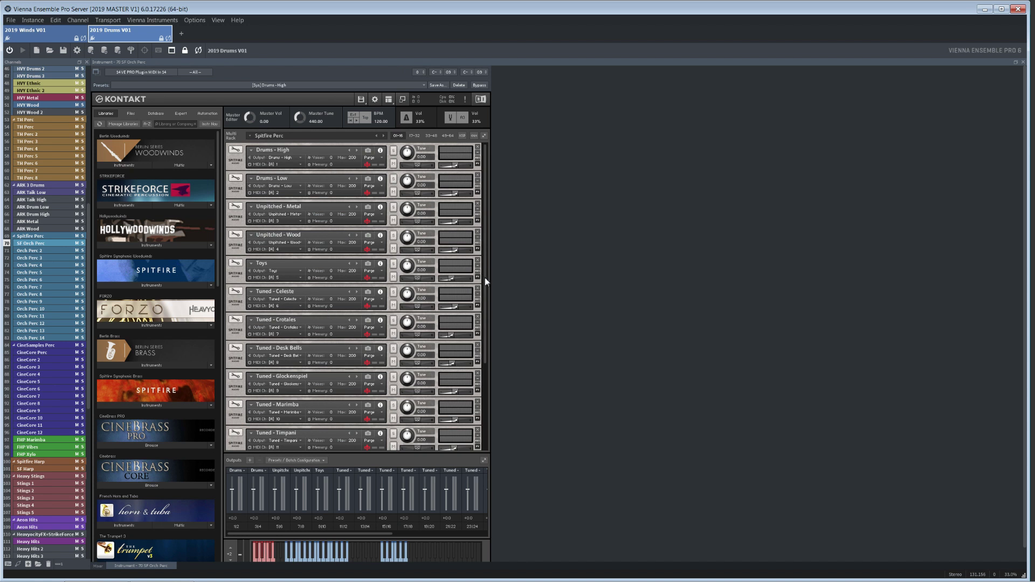
{"action": "scroll", "coordinate": [484, 277], "scroll_direction": "down", "scroll_amount": 4}
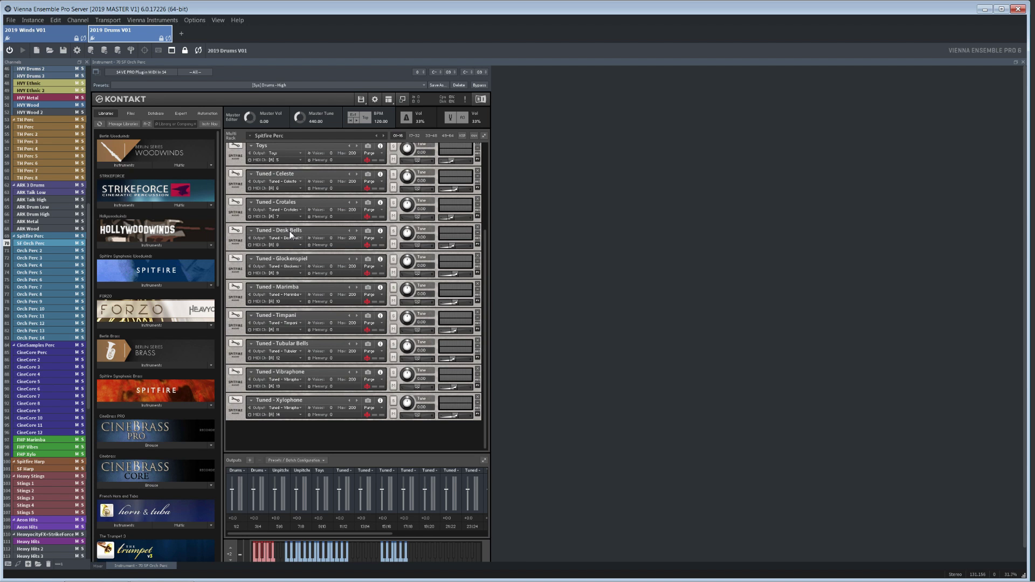
{"action": "left_click", "coordinate": [37, 353]}
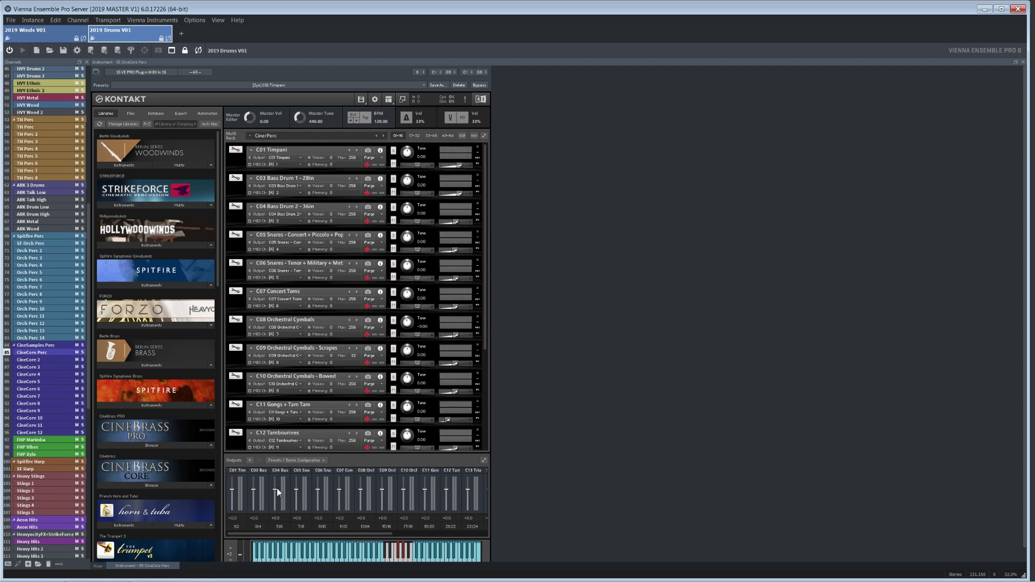
Step: Show the CineCore channels in the mixer and view the bus choices for CineCore 4's output
{"action": "left_click", "coordinate": [99, 566]}
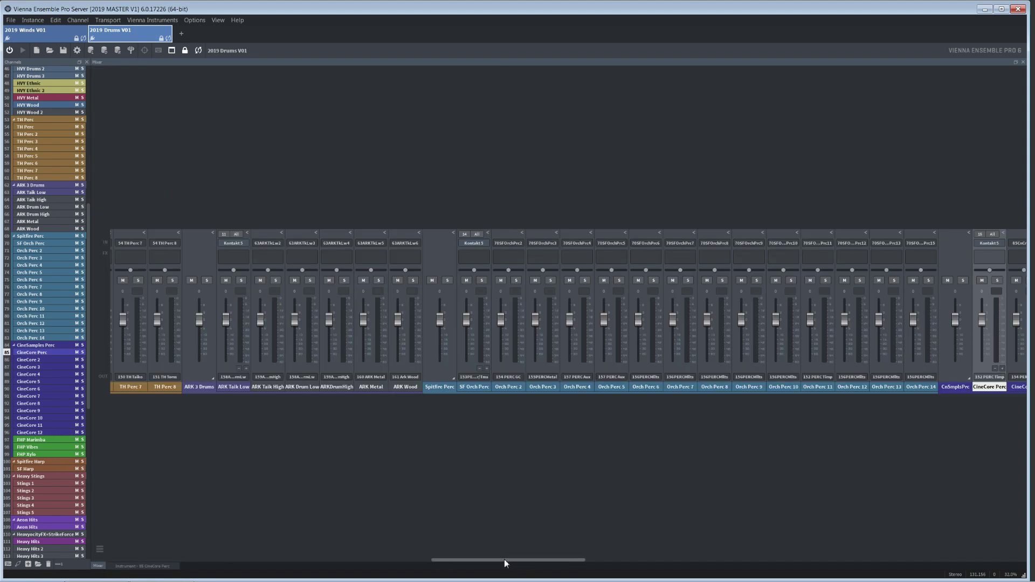
{"action": "left_click_drag", "start_coordinate": [503, 559], "coordinate": [618, 561]}
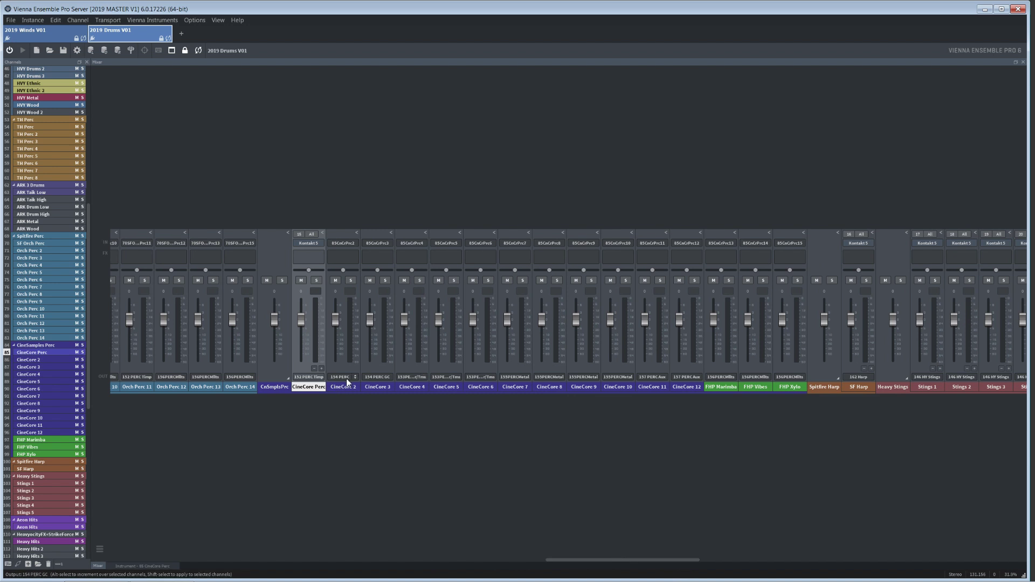
{"action": "left_click", "coordinate": [425, 377]}
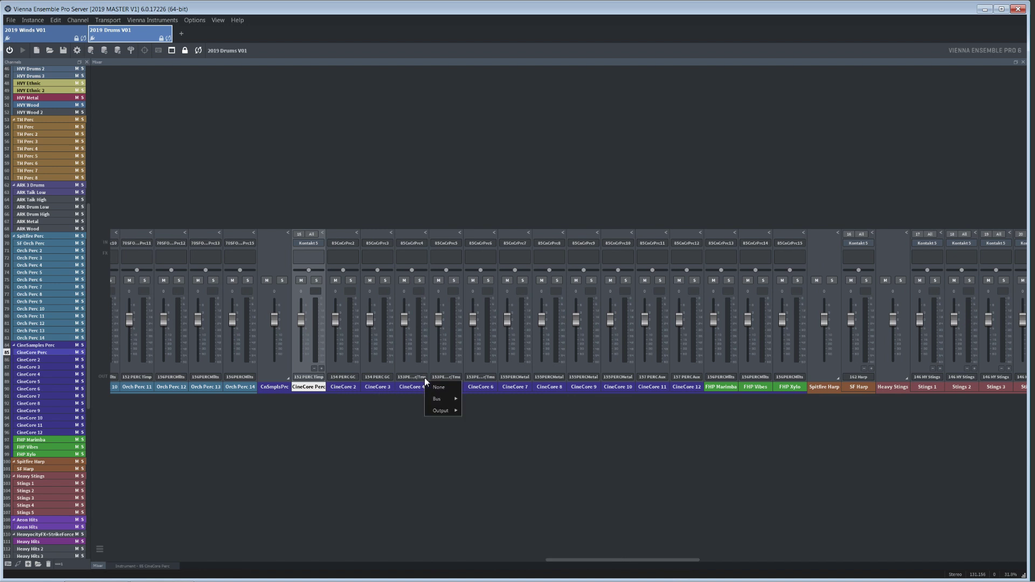
{"action": "mouse_move", "coordinate": [442, 398]}
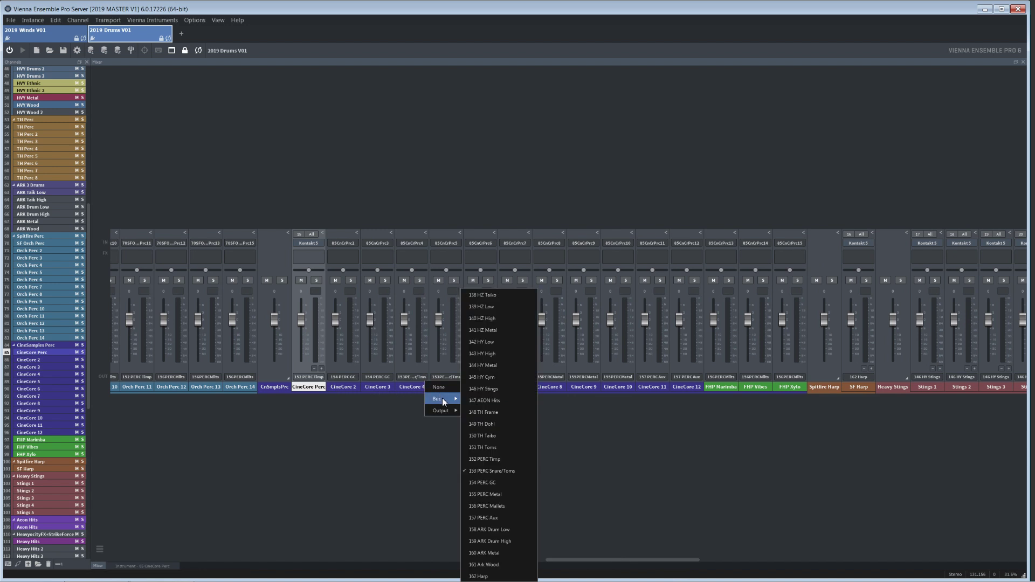
{"action": "left_click", "coordinate": [501, 482]}
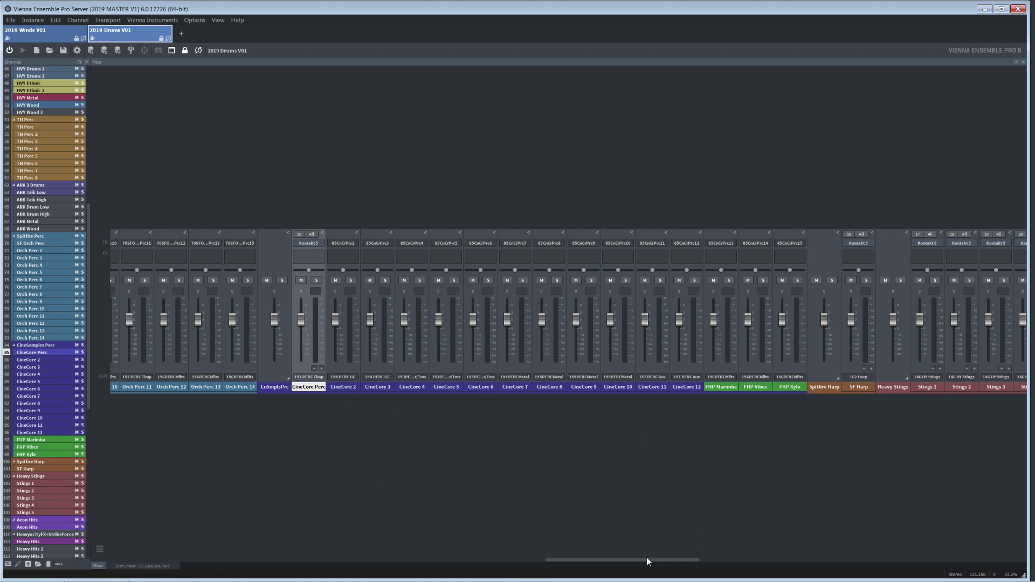
Step: Examine the drum output buses in the mixer, including the PERC GC bus, and return to the instrument channels
{"action": "left_click_drag", "start_coordinate": [647, 560], "coordinate": [995, 566]}
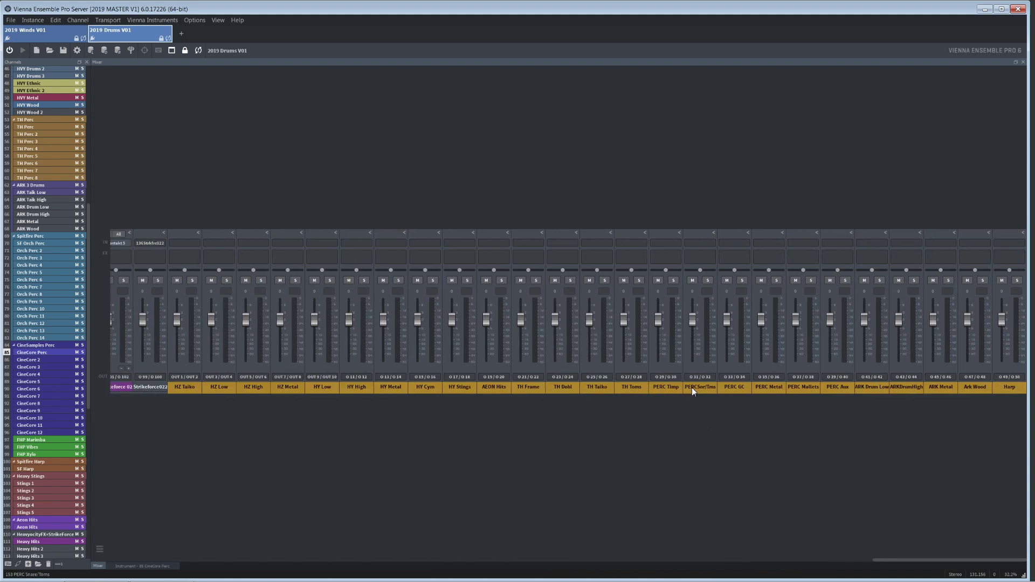
{"action": "left_click", "coordinate": [736, 386]}
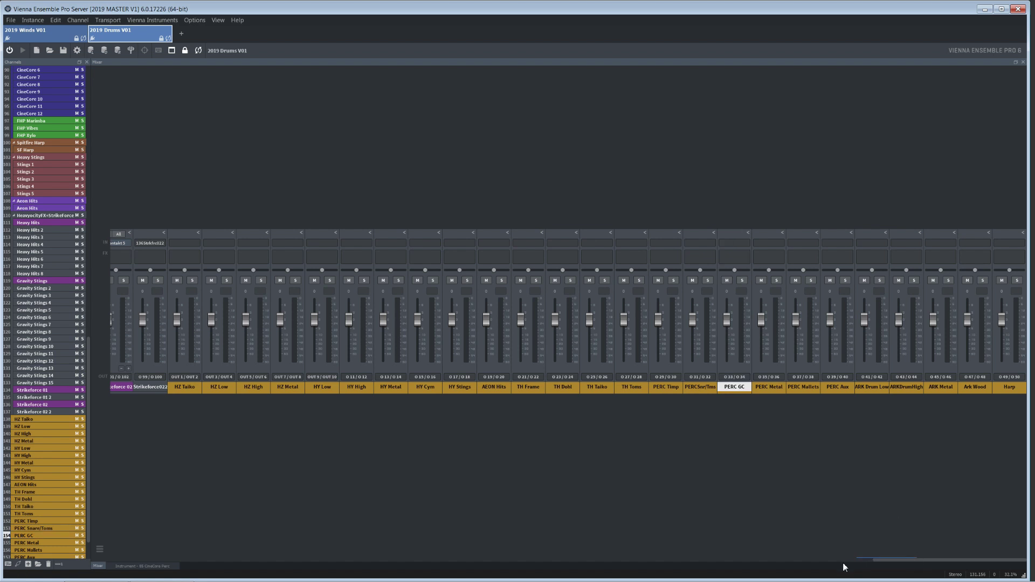
{"action": "left_click_drag", "start_coordinate": [888, 563], "coordinate": [601, 571]}
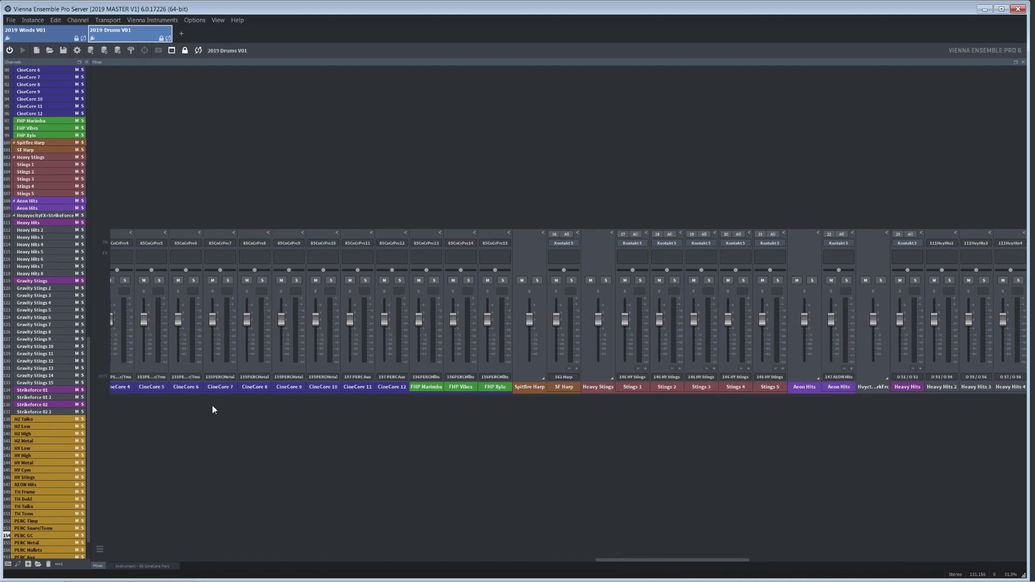
Step: Locate the FHP Marimba channel and view the harp patches in SF Harp
{"action": "left_click", "coordinate": [32, 123]}
{"action": "left_click", "coordinate": [27, 150]}
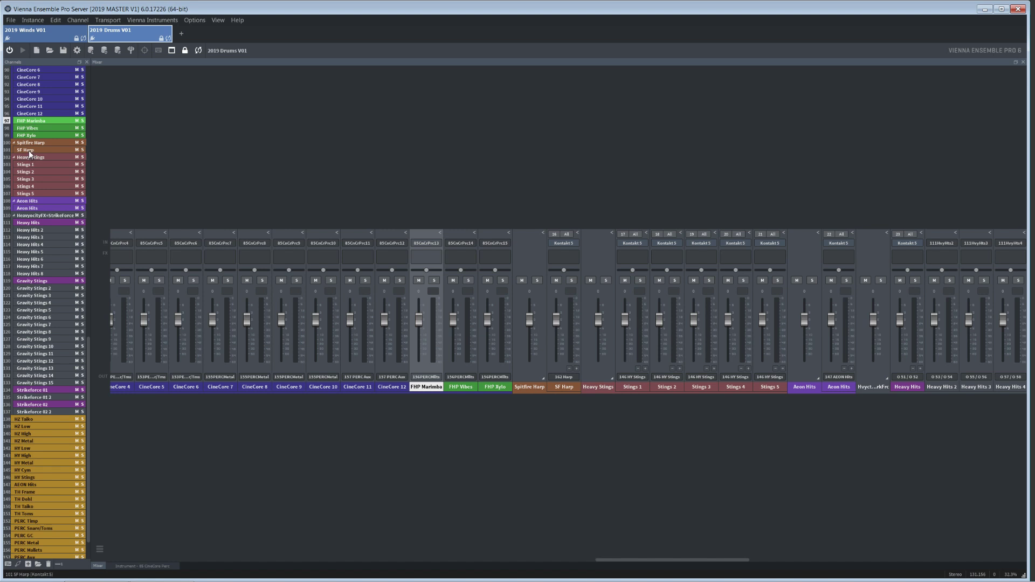
{"action": "double_click", "coordinate": [29, 151]}
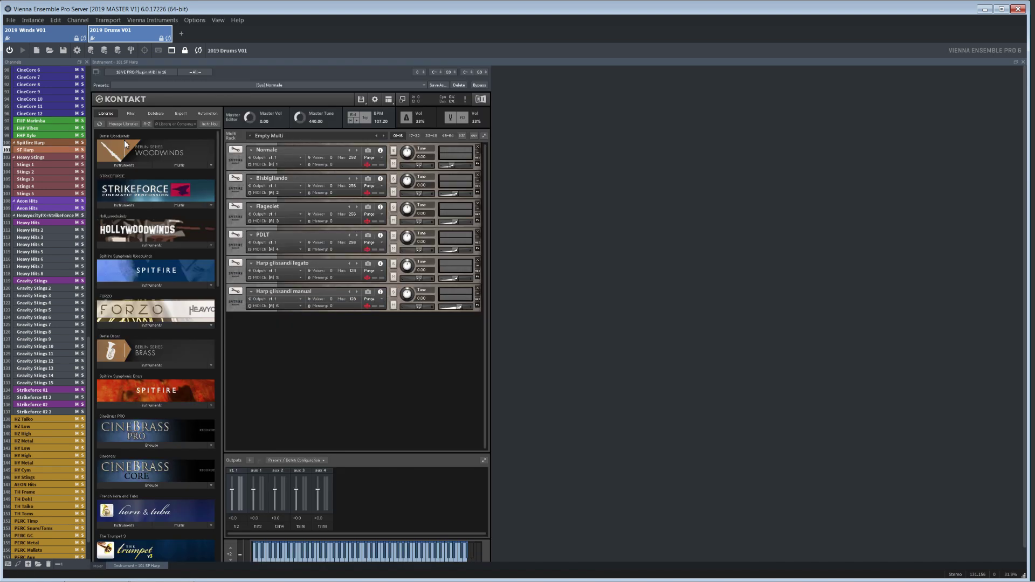
Step: View the patches in the Stings 1 to Stings 4 instruments and in Aeon Hits
{"action": "double_click", "coordinate": [30, 163]}
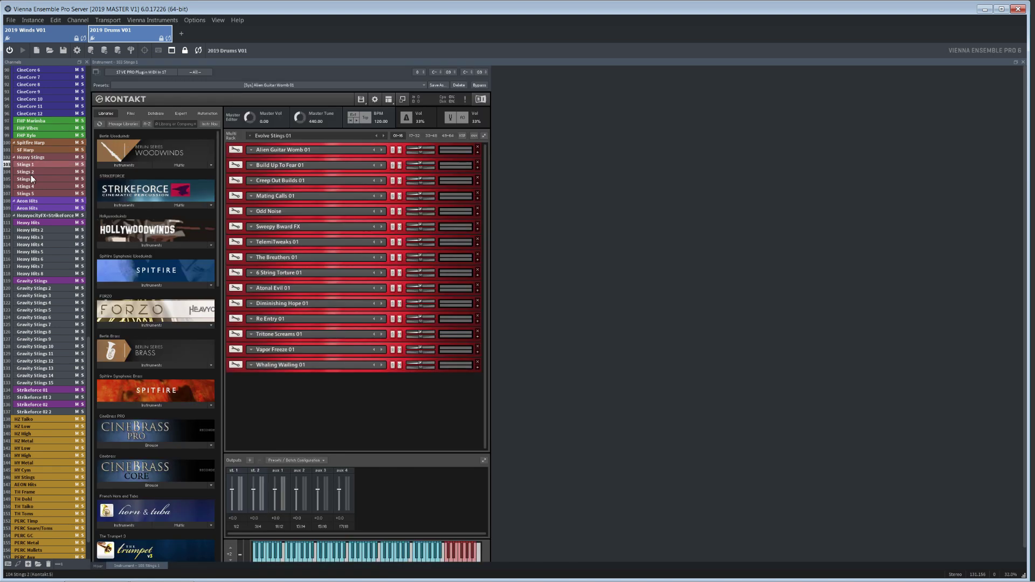
{"action": "double_click", "coordinate": [30, 173]}
{"action": "double_click", "coordinate": [29, 179]}
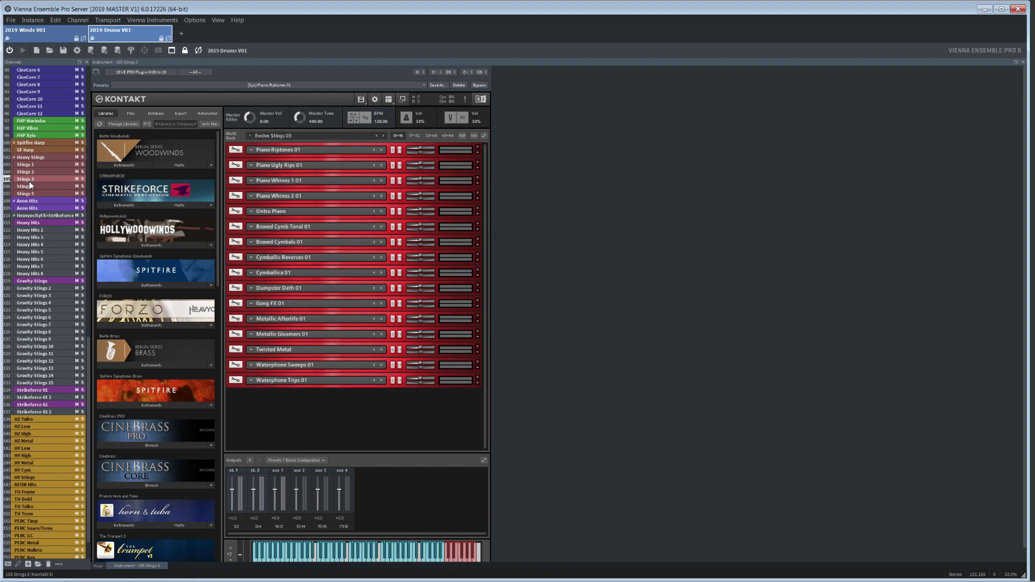
{"action": "double_click", "coordinate": [30, 187]}
{"action": "double_click", "coordinate": [30, 208]}
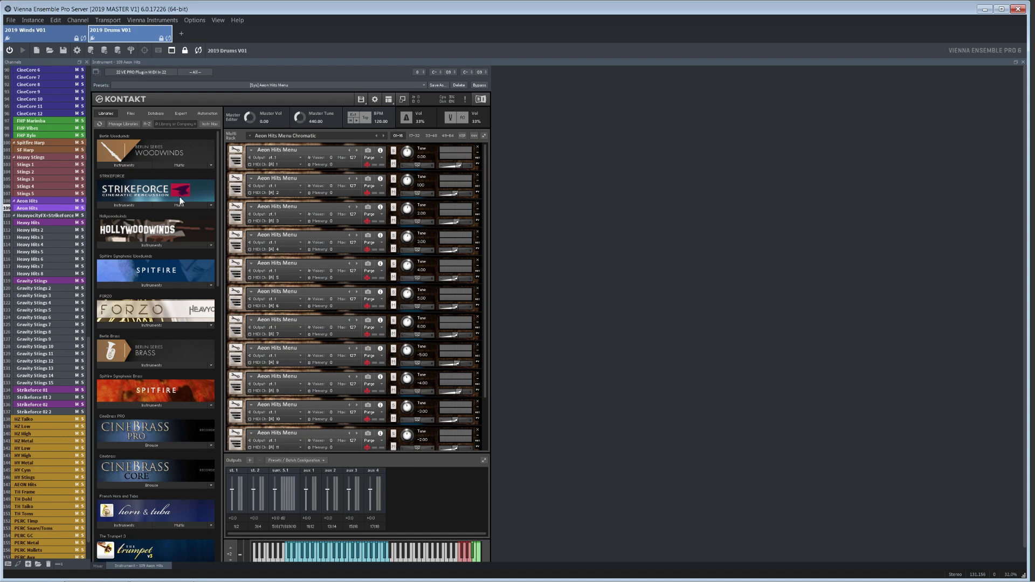
Step: View the patches in Heavy Hits, Gravity Stings, Strikeforce 01 and Strikeforce 02
{"action": "left_click", "coordinate": [28, 223]}
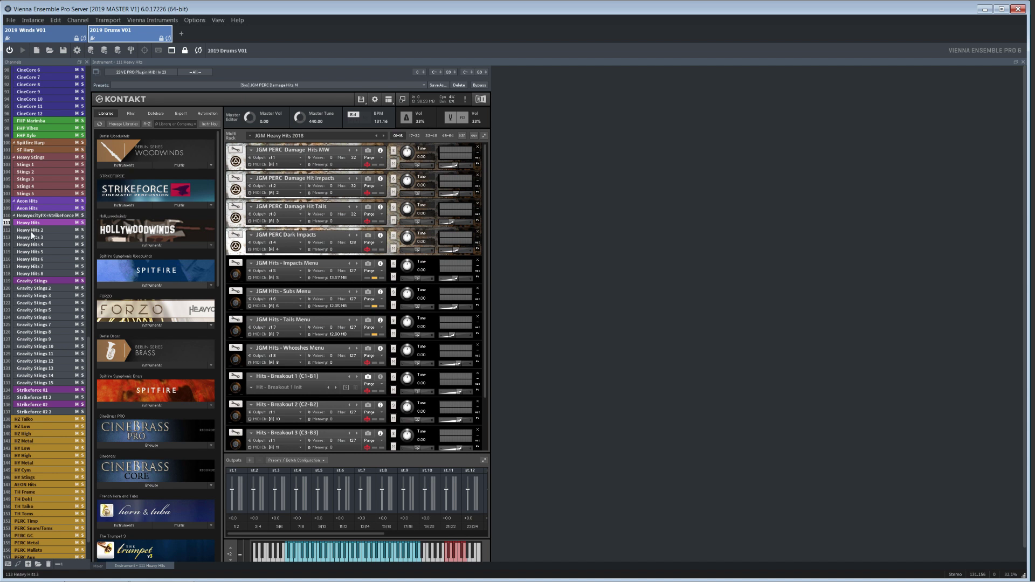
{"action": "left_click", "coordinate": [34, 280]}
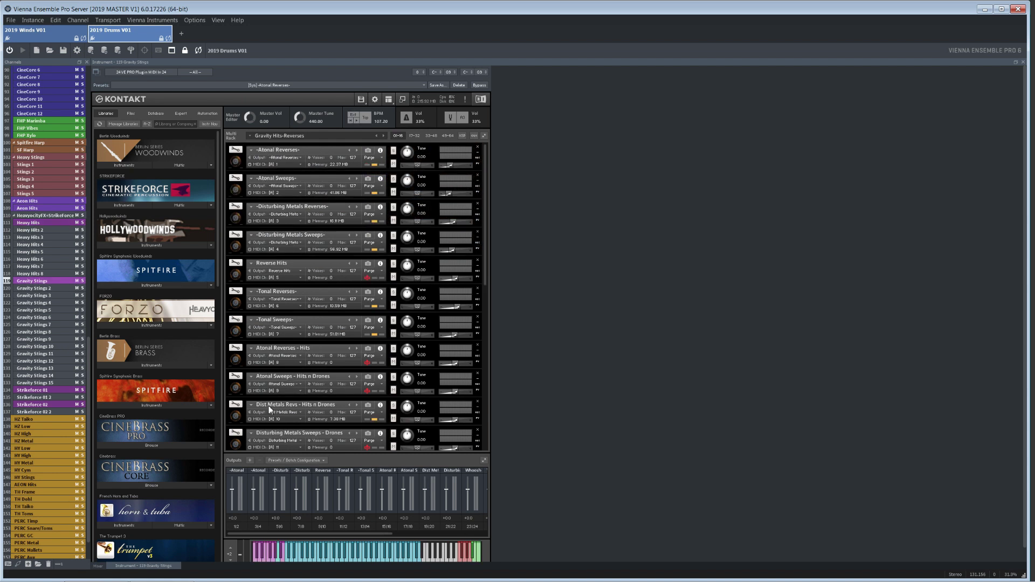
{"action": "left_click", "coordinate": [34, 390]}
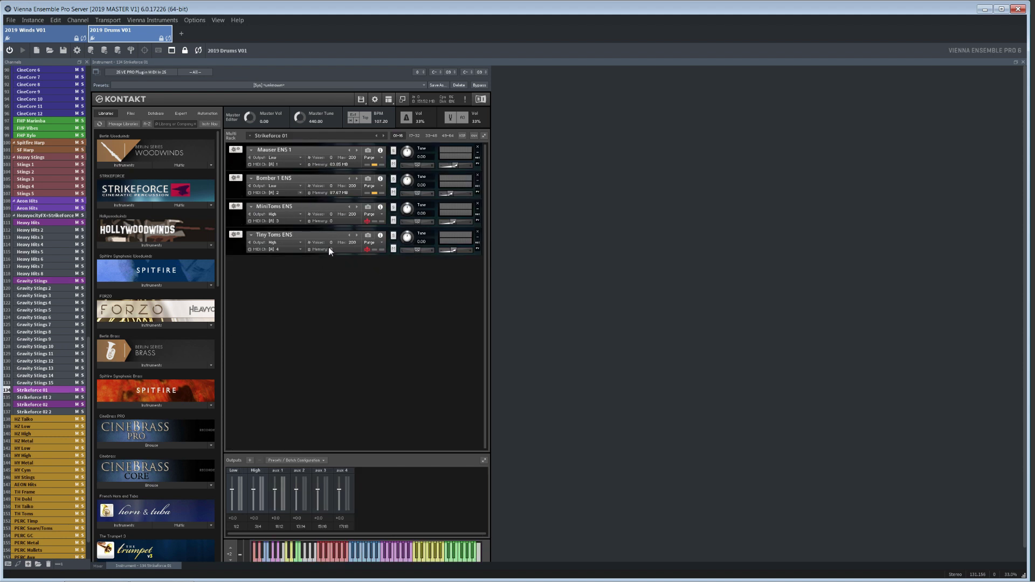
{"action": "left_click", "coordinate": [34, 404]}
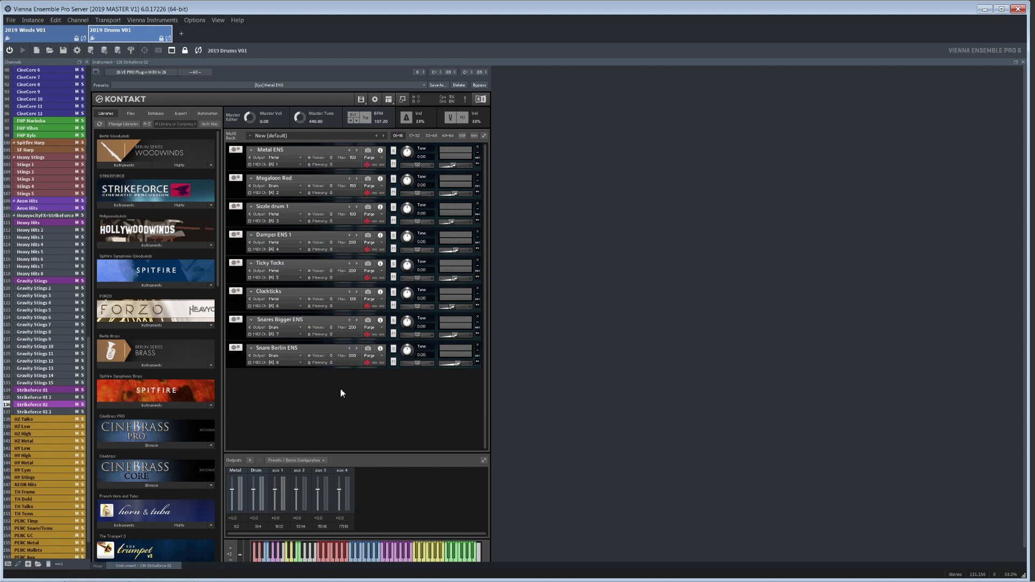
Step: Compare the patches and output sections of Strikeforce 01 and Strikeforce 02
{"action": "left_click", "coordinate": [35, 390]}
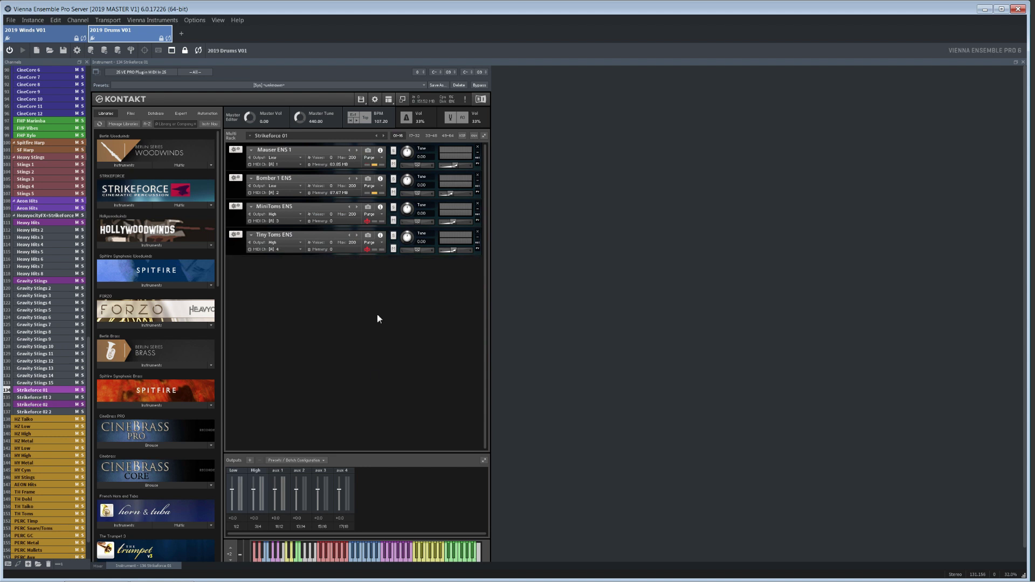
{"action": "left_click", "coordinate": [36, 405]}
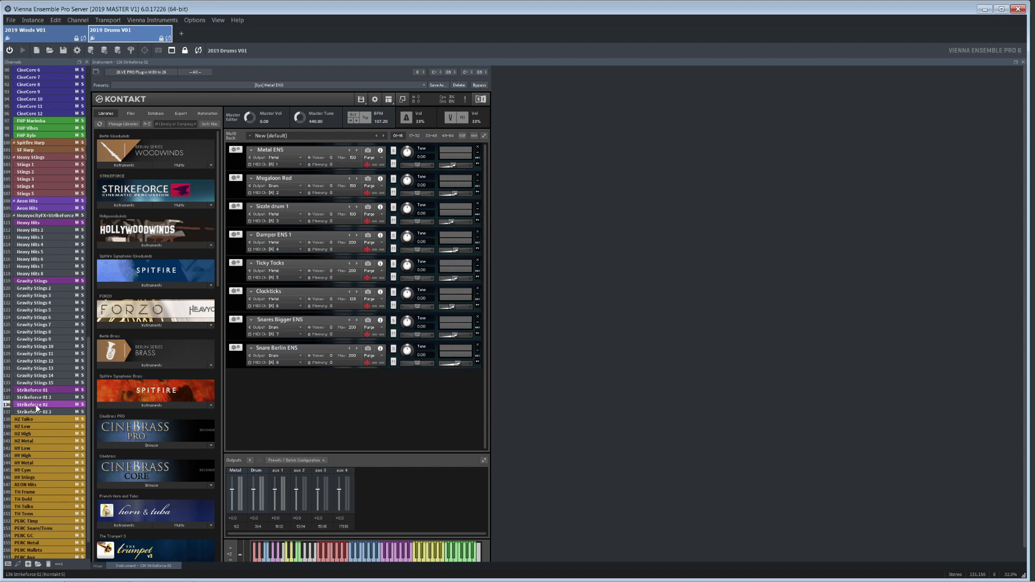
{"action": "left_click", "coordinate": [35, 390]}
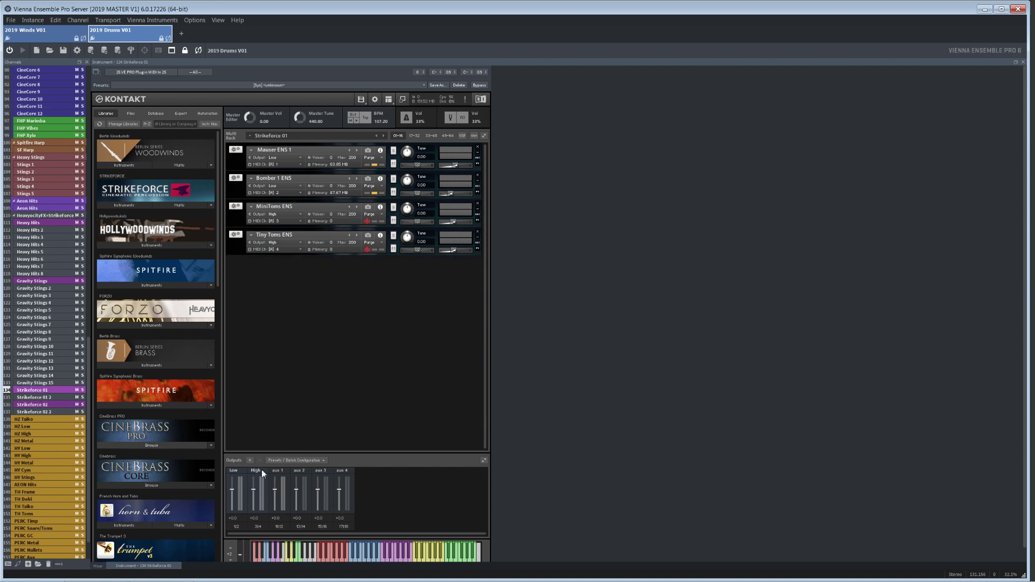
{"action": "left_click", "coordinate": [43, 405]}
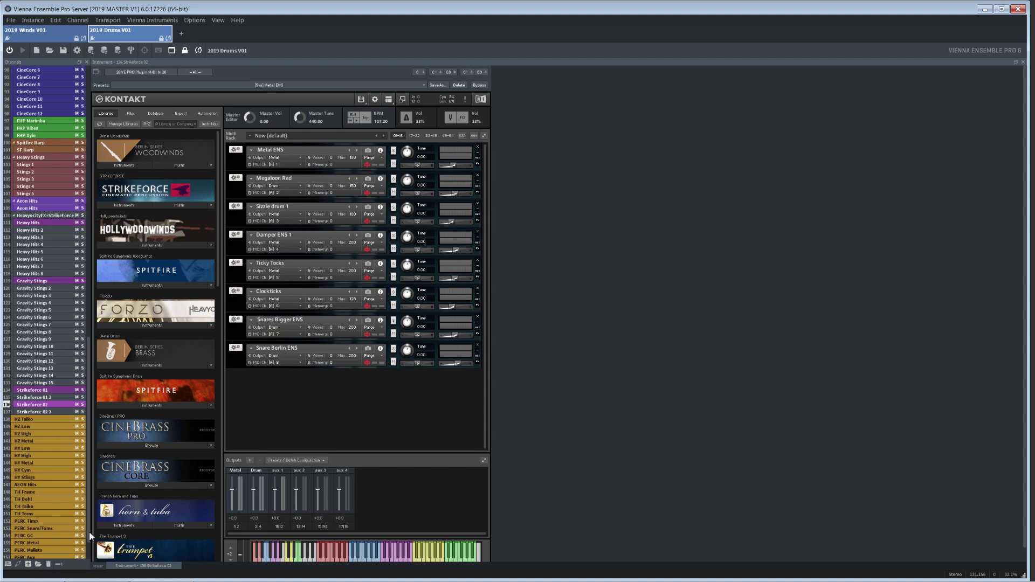
Step: Examine the output routing of the Heavy Hits, Gravity Stings and Strikeforce channels and the drum buses in the mixer
{"action": "scroll", "coordinate": [89, 536], "scroll_direction": "down", "scroll_amount": 2}
{"action": "left_click", "coordinate": [98, 566]}
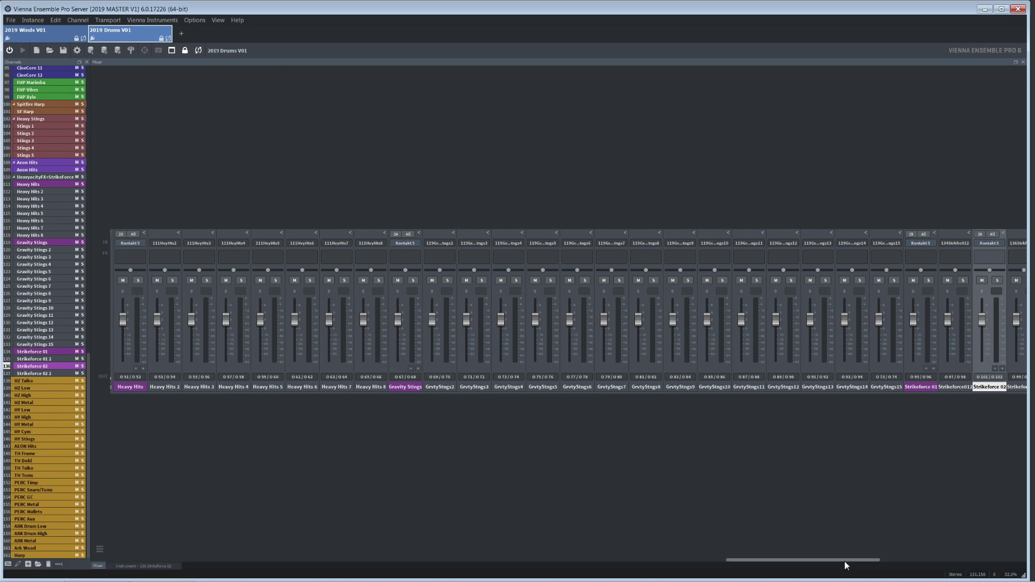
{"action": "left_click_drag", "start_coordinate": [843, 560], "coordinate": [891, 560]}
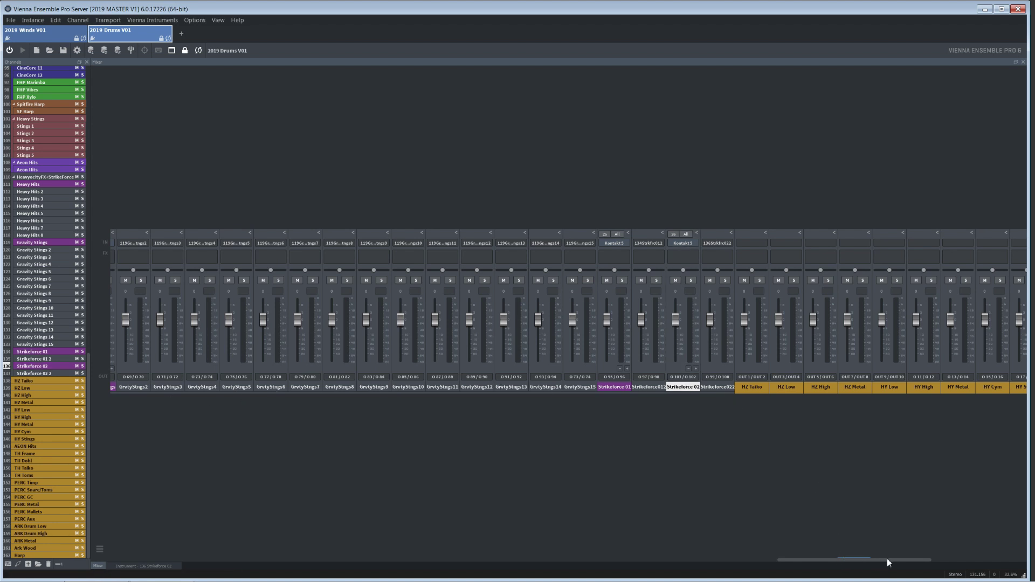
{"action": "left_click_drag", "start_coordinate": [906, 557], "coordinate": [1019, 561]}
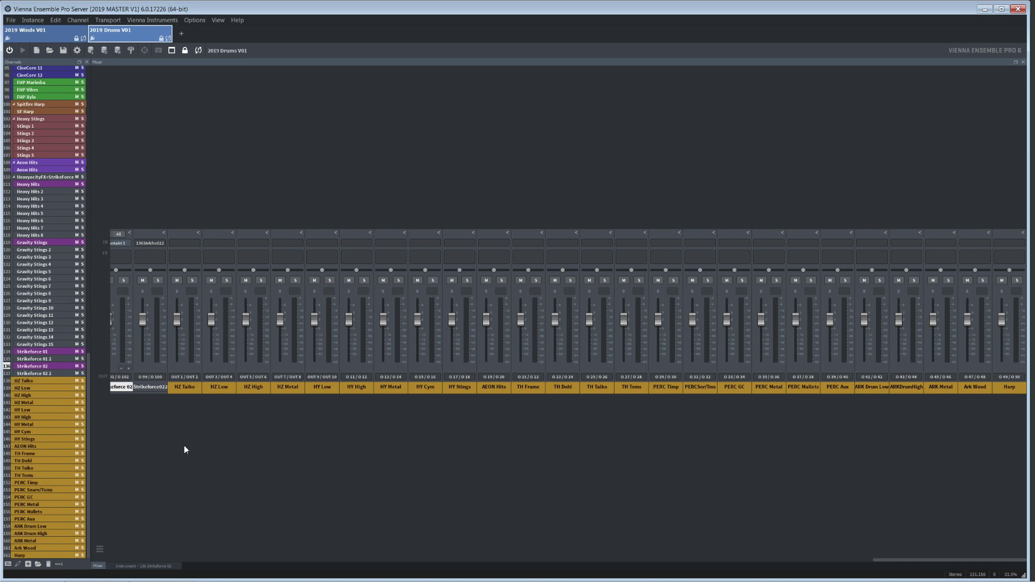
Step: Switch to the Farm 01 remote desktop window with the 2019 Strings V01 instance
{"action": "mouse_move", "coordinate": [209, 572]}
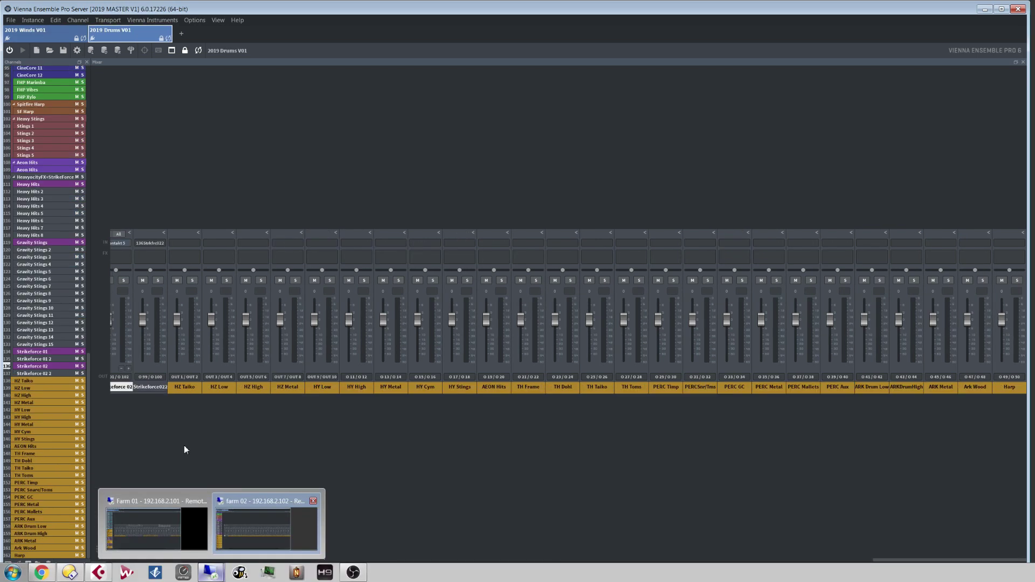
{"action": "left_click", "coordinate": [156, 525]}
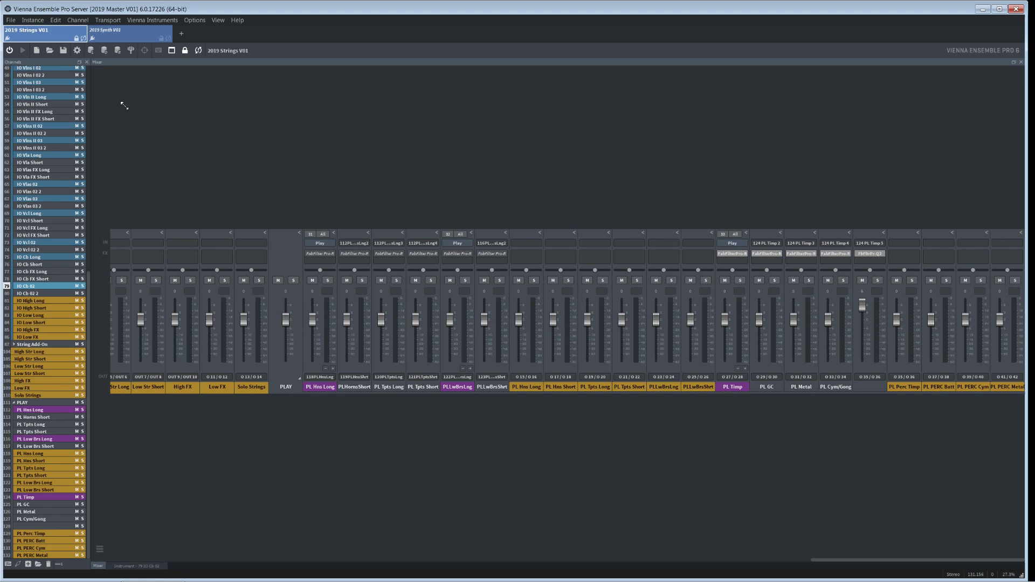
Step: Switch to the 2019 Synth V01 instance and view Diva 1 and the contents of the u-he additional folder
{"action": "left_click", "coordinate": [130, 40]}
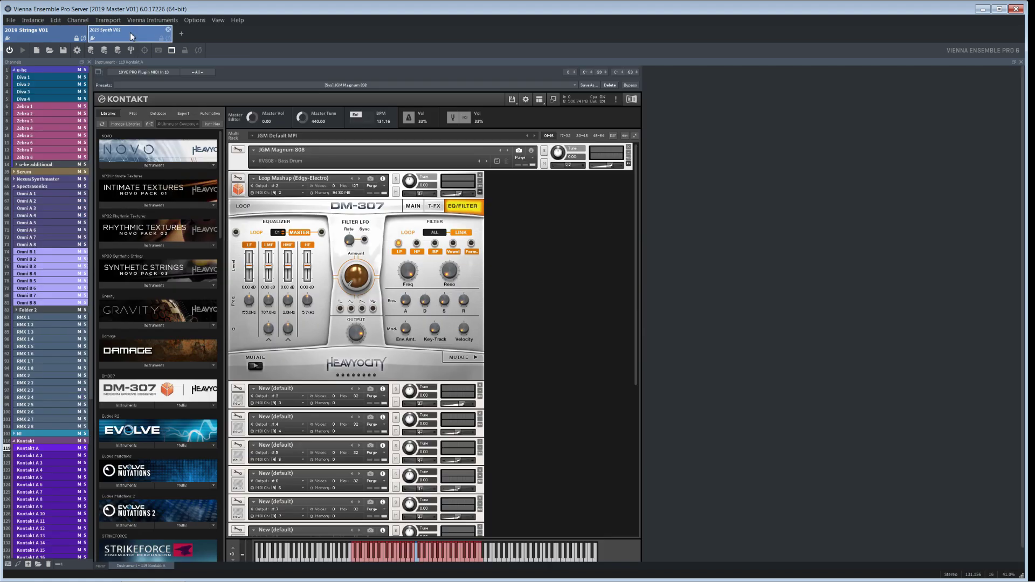
{"action": "left_click", "coordinate": [28, 78]}
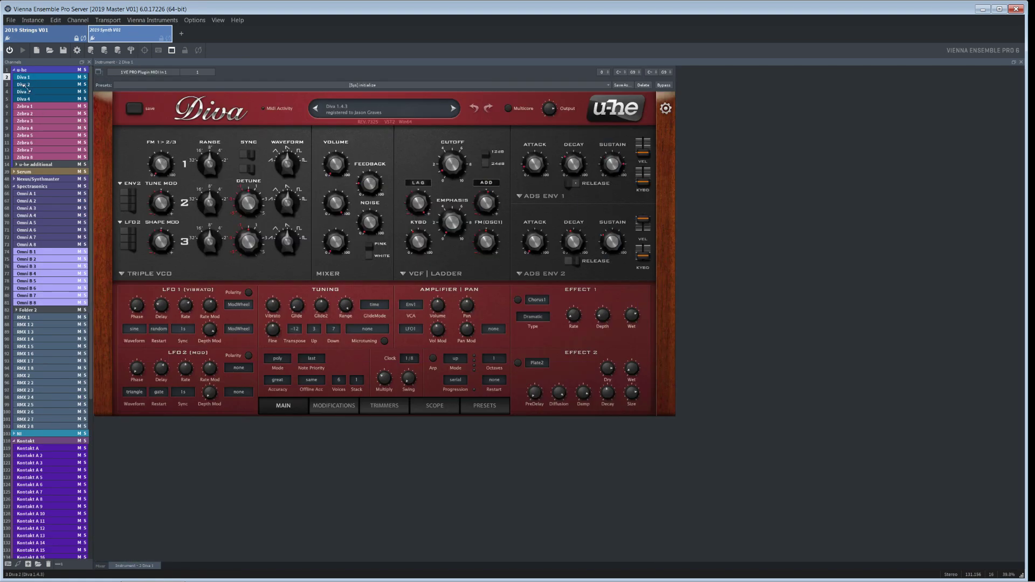
{"action": "left_click", "coordinate": [15, 165]}
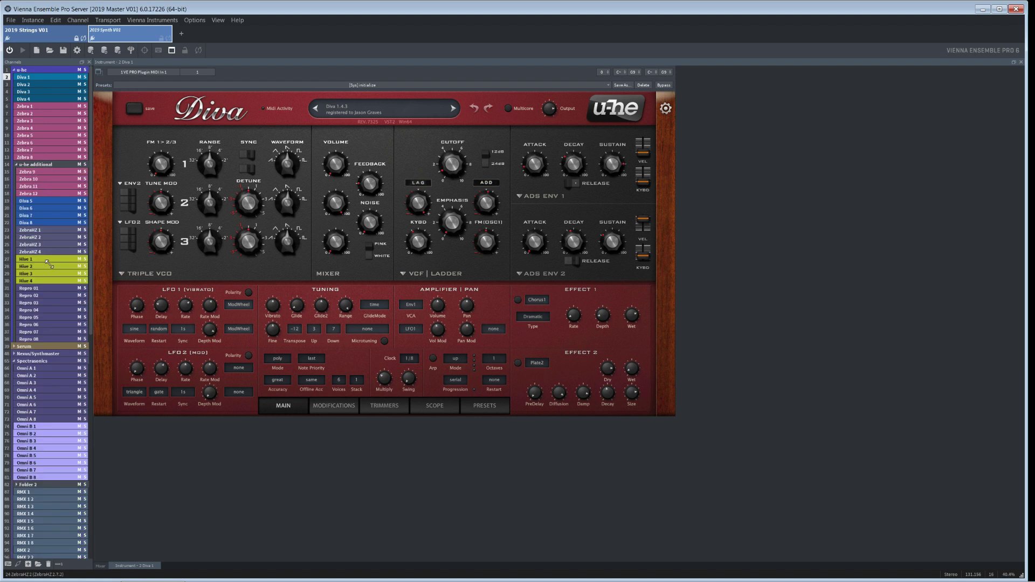
{"action": "left_click", "coordinate": [16, 165]}
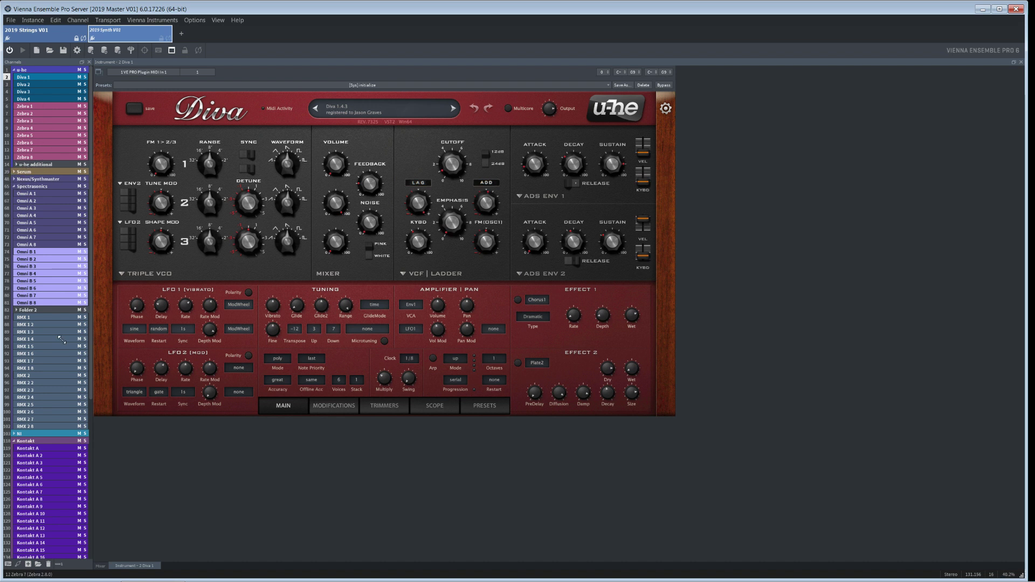
Step: View the Kontakt A, RMX 1, Omni A 1 and Zebra 1 instruments and look over the channel list
{"action": "left_click", "coordinate": [32, 448]}
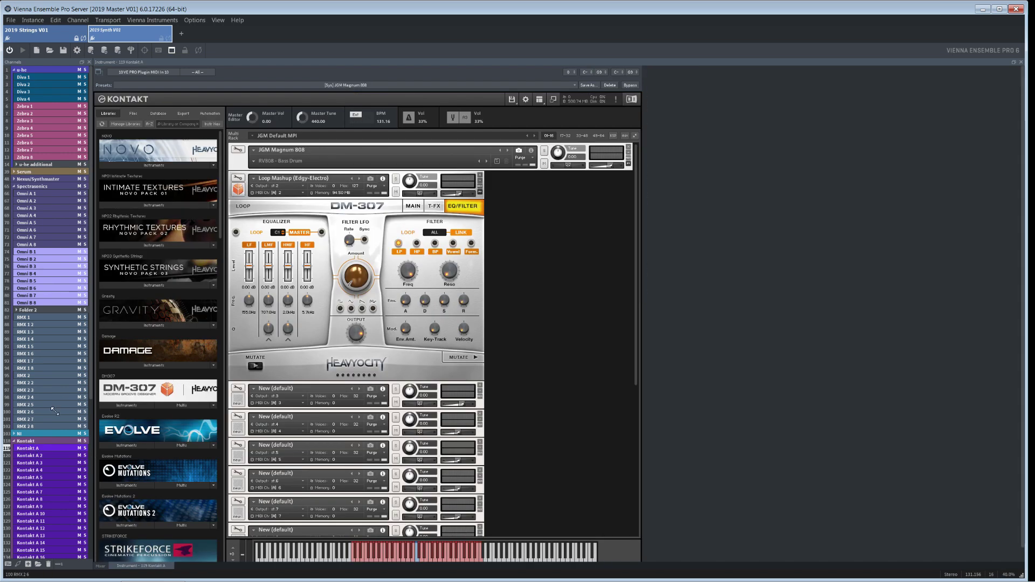
{"action": "left_click", "coordinate": [31, 317]}
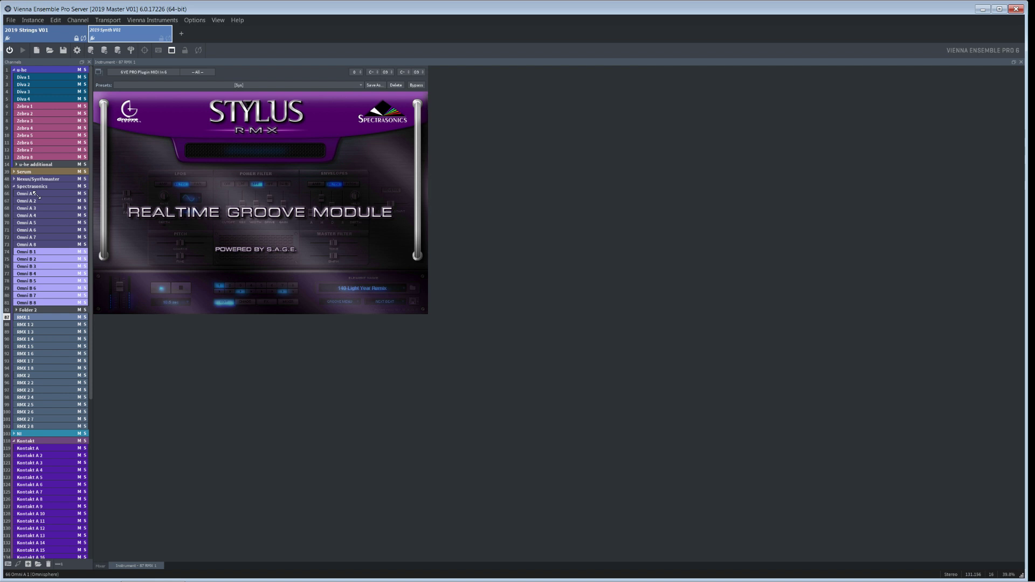
{"action": "left_click", "coordinate": [34, 193]}
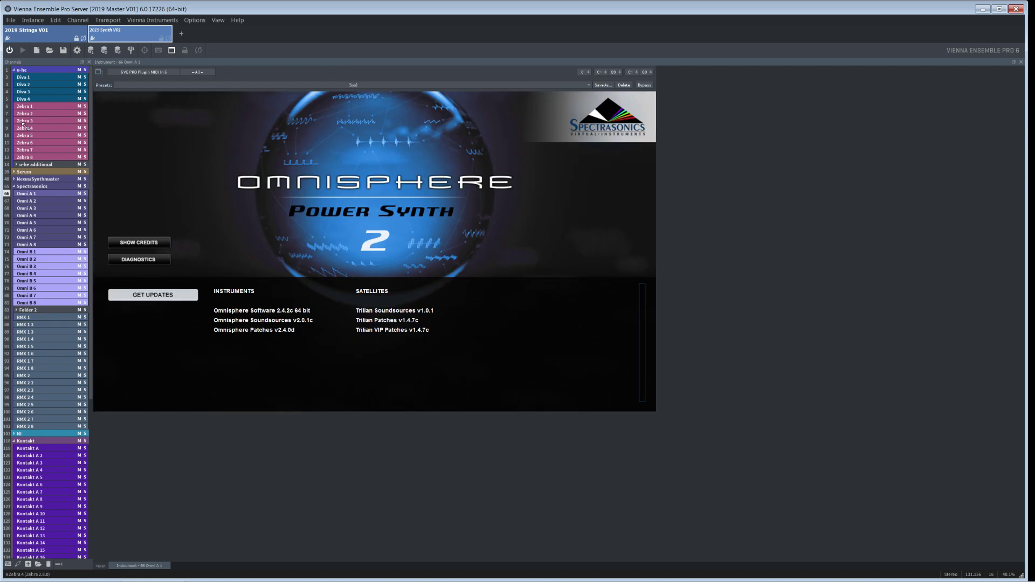
{"action": "left_click", "coordinate": [28, 106]}
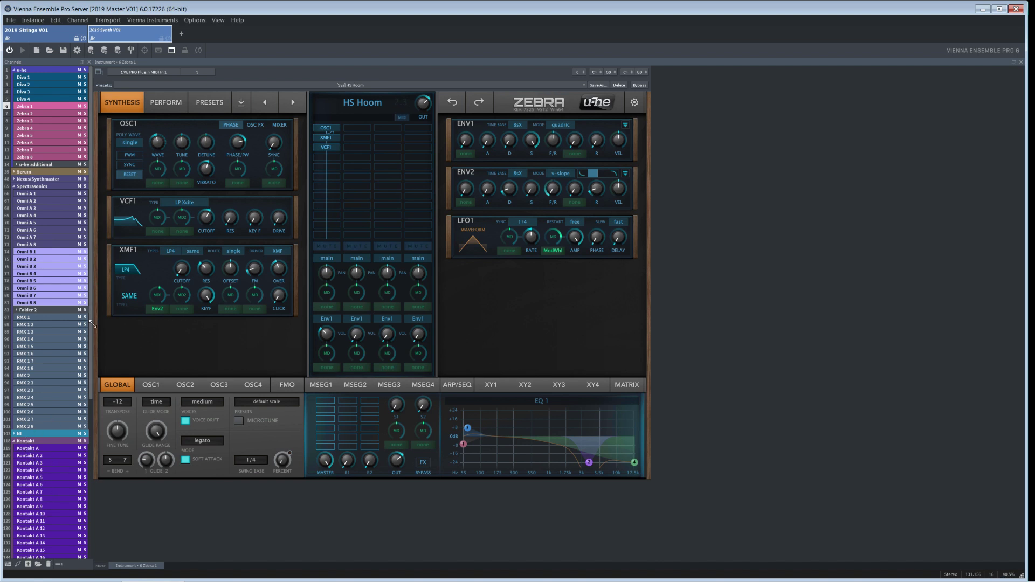
{"action": "scroll", "coordinate": [66, 361], "scroll_direction": "down", "scroll_amount": 2}
{"action": "scroll", "coordinate": [66, 362], "scroll_direction": "down", "scroll_amount": 8}
{"action": "scroll", "coordinate": [66, 361], "scroll_direction": "up", "scroll_amount": 10}
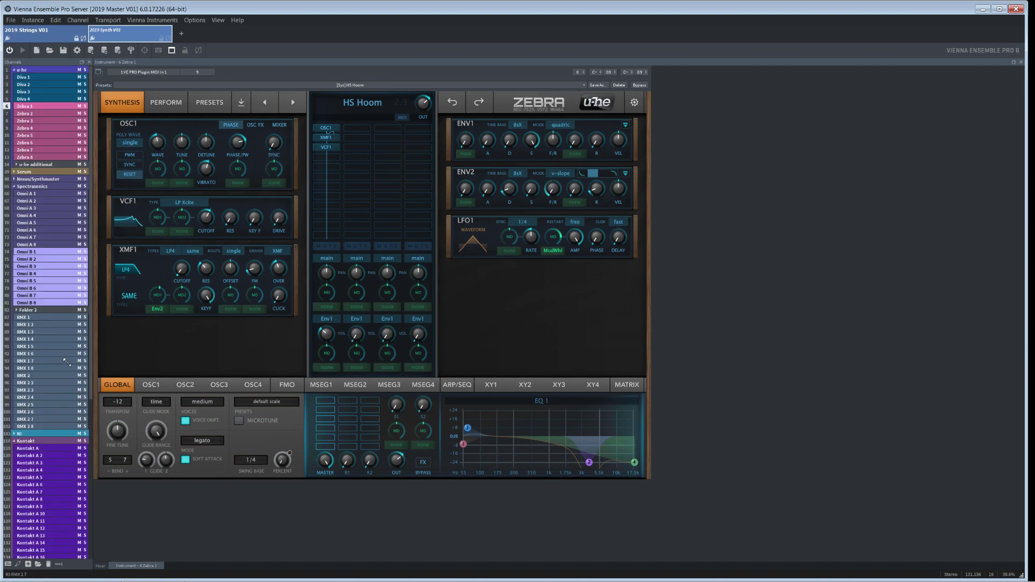
{"action": "scroll", "coordinate": [67, 362], "scroll_direction": "down", "scroll_amount": 8}
{"action": "scroll", "coordinate": [66, 362], "scroll_direction": "up", "scroll_amount": 8}
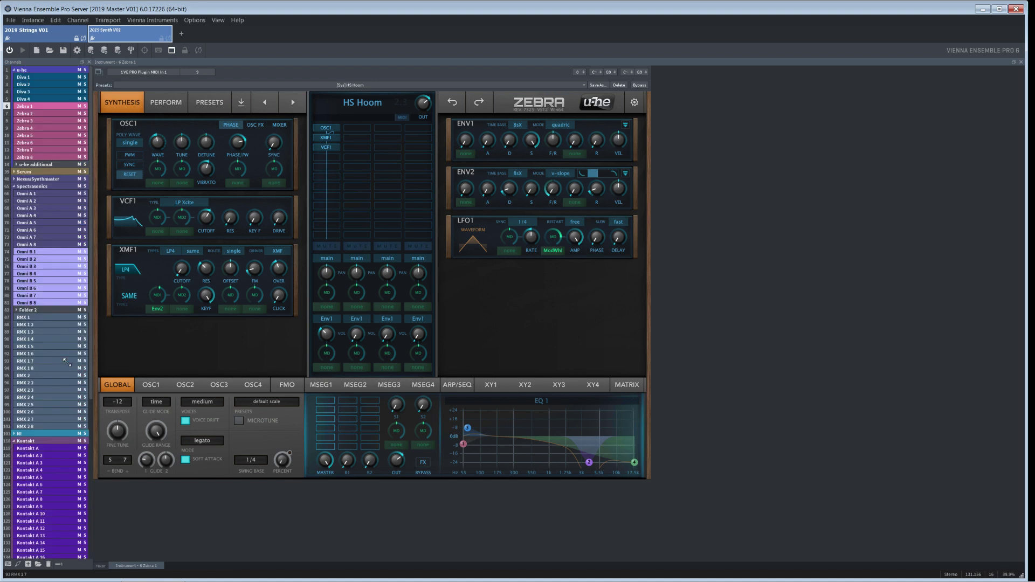
Step: Compare the Diva 1 to Diva 4 channels, and view the Zebra 1 instrument
{"action": "left_click", "coordinate": [34, 79]}
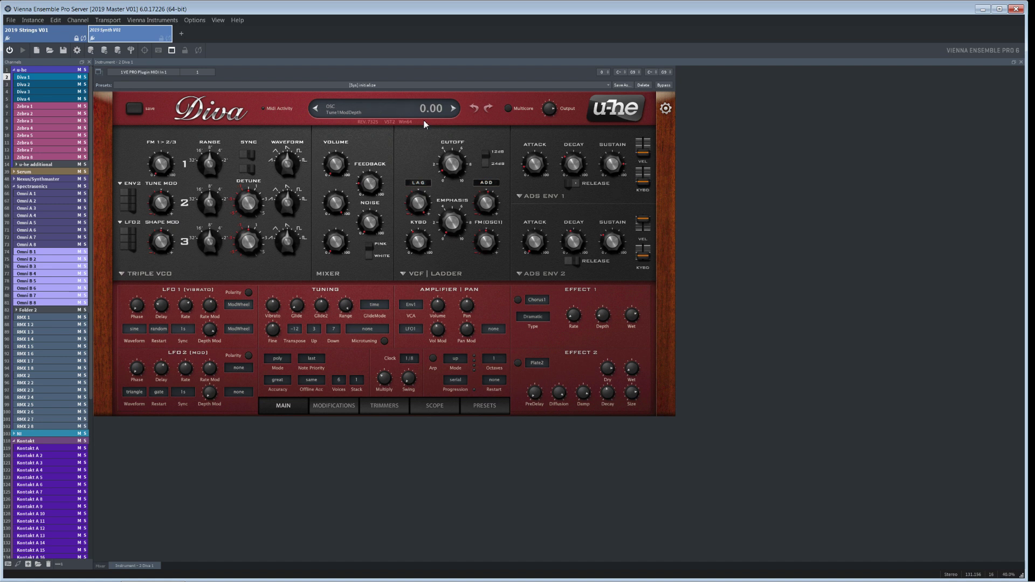
{"action": "left_click", "coordinate": [30, 85]}
{"action": "left_click", "coordinate": [31, 92]}
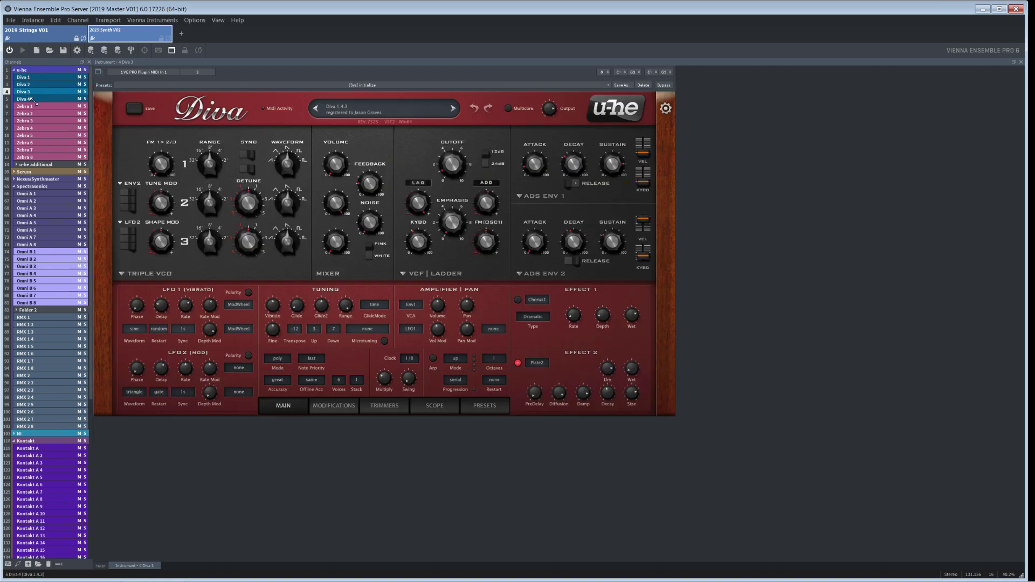
{"action": "left_click", "coordinate": [30, 99]}
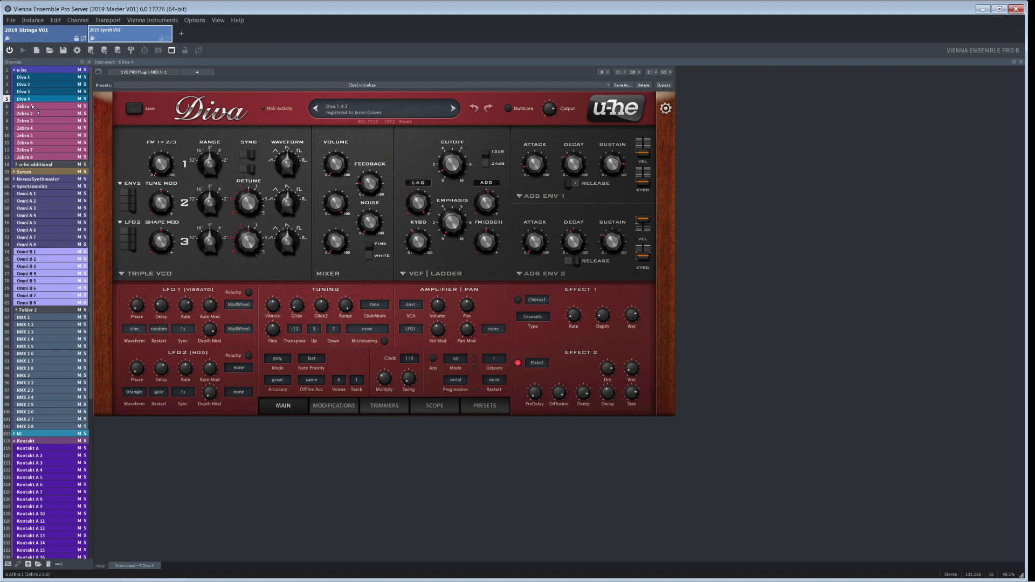
{"action": "key", "text": "Up"}
{"action": "key", "text": "Up"}
{"action": "left_click", "coordinate": [30, 107]}
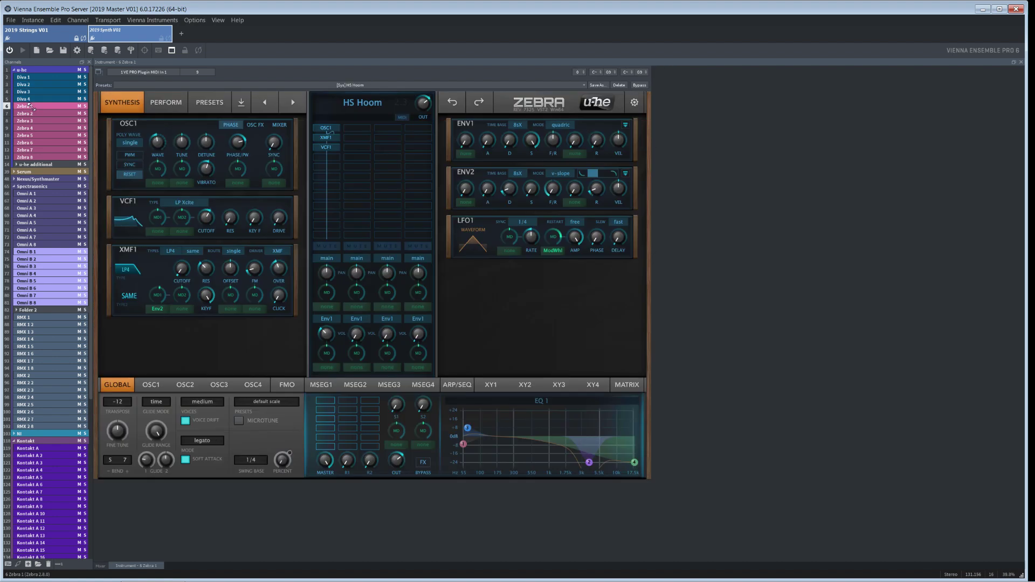
Step: Inspect the channels in the Serum and Nexus/Synthmaster folders, viewing the TAL 01 instrument
{"action": "left_click", "coordinate": [15, 172]}
{"action": "left_click", "coordinate": [12, 171]}
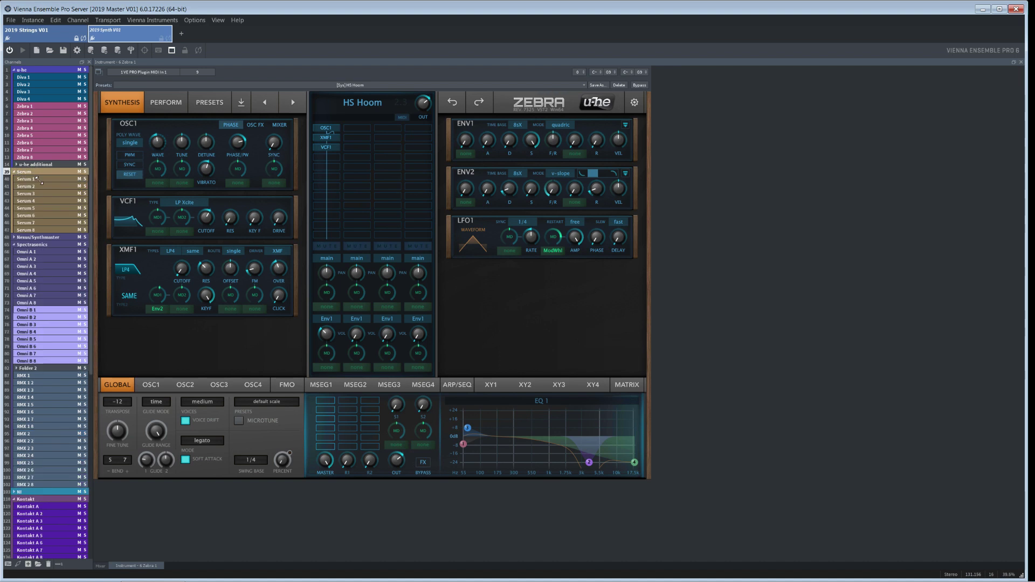
{"action": "left_click", "coordinate": [13, 171]}
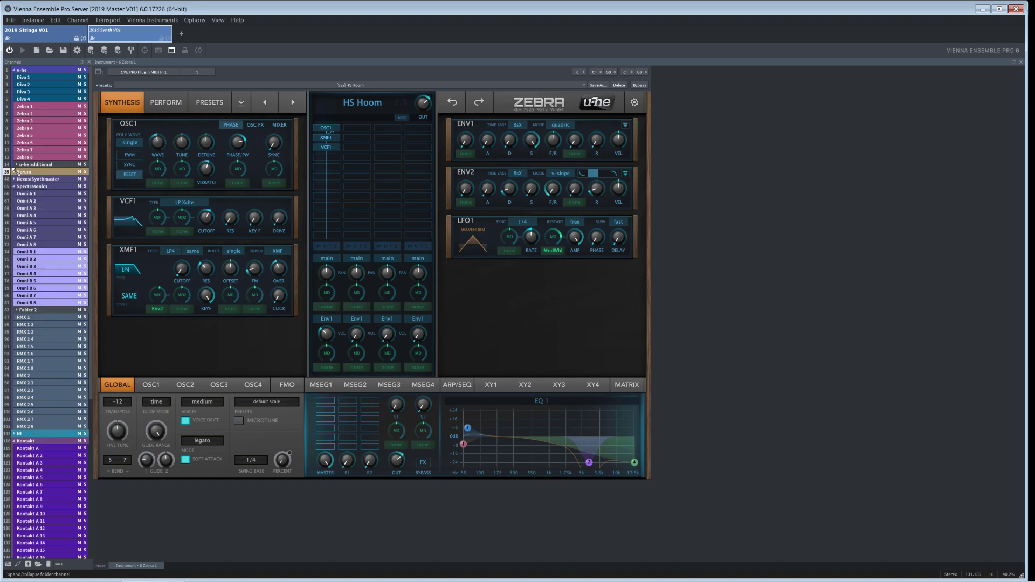
{"action": "left_click", "coordinate": [14, 179]}
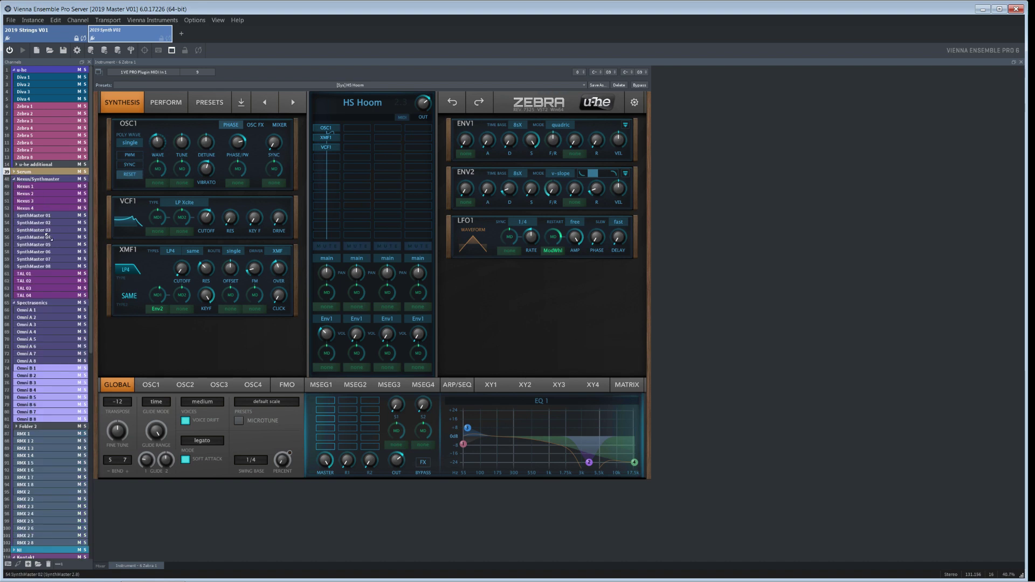
{"action": "left_click", "coordinate": [30, 274]}
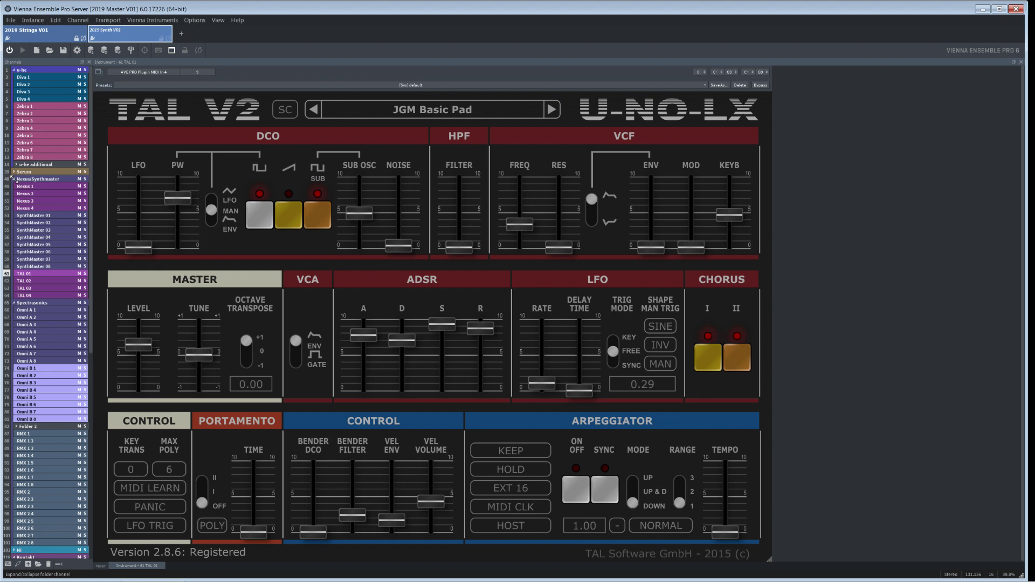
{"action": "left_click", "coordinate": [13, 179]}
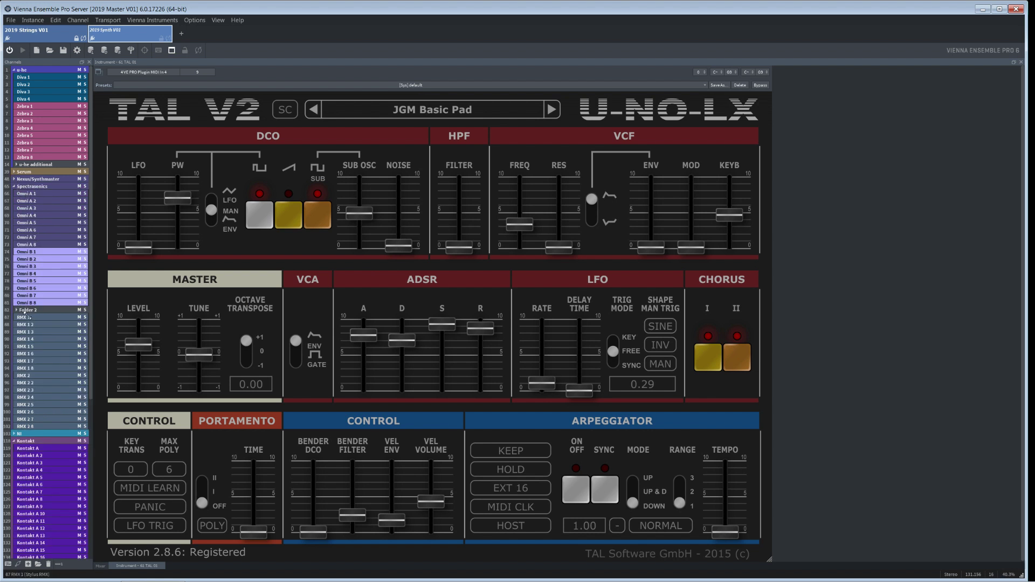
Step: Inspect the Trilian channels in Folder 2, and view the RMX 1 instrument
{"action": "left_click", "coordinate": [16, 309]}
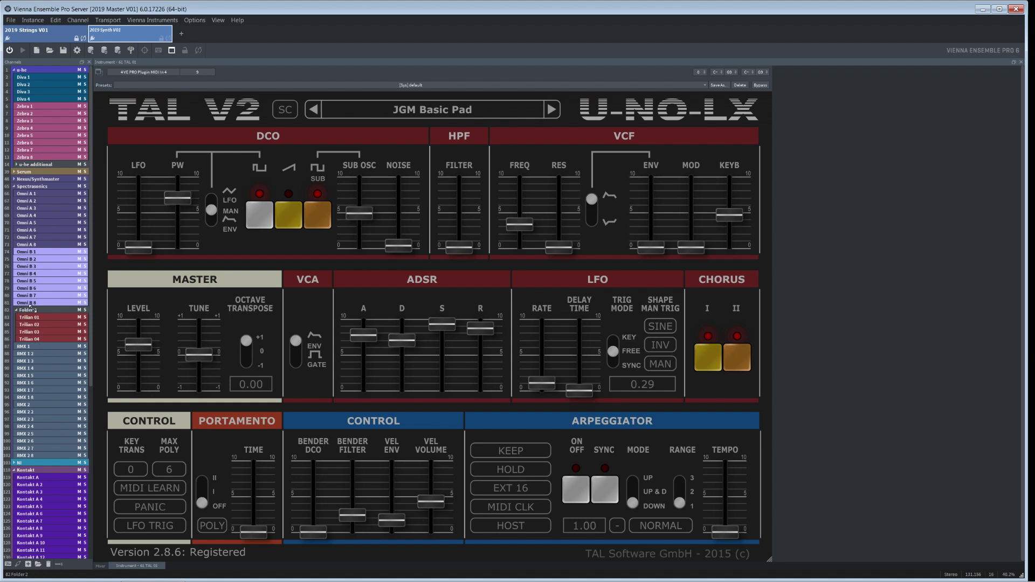
{"action": "left_click", "coordinate": [16, 310]}
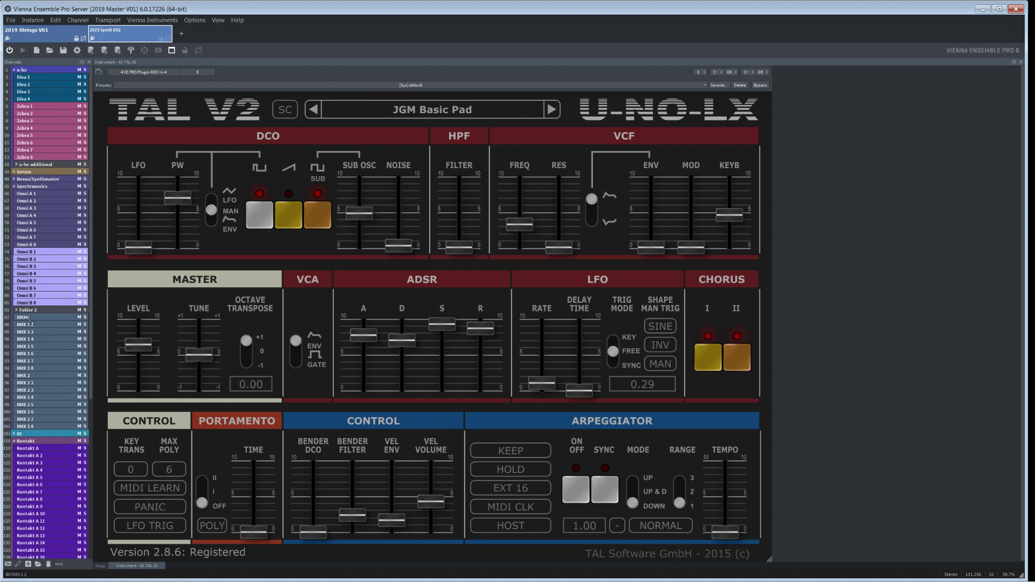
{"action": "left_click", "coordinate": [24, 318]}
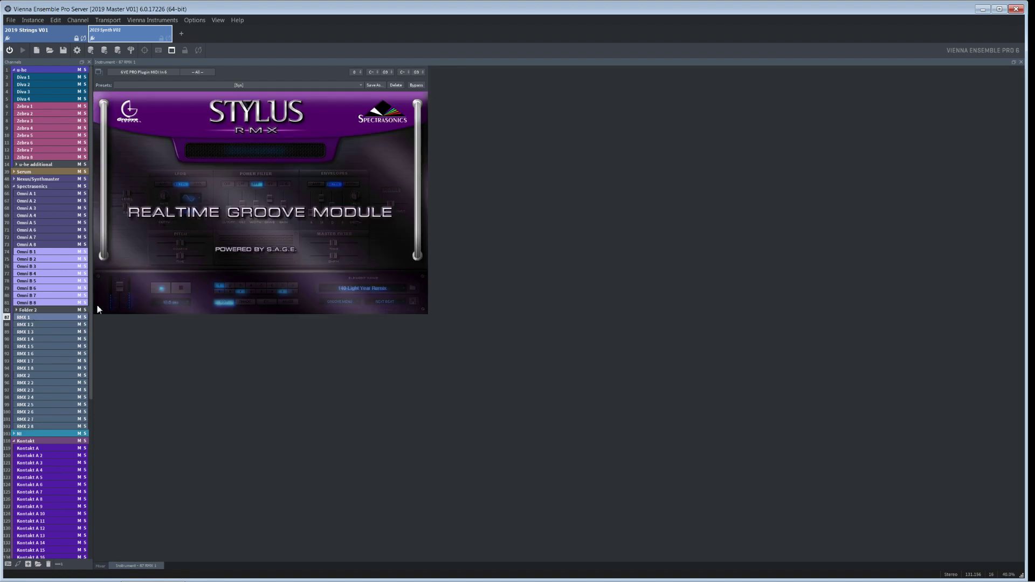
Step: Inspect the NI folder's channels, viewing the Absynth 1, Battery 01 and Massive 01 instruments
{"action": "scroll", "coordinate": [49, 302], "scroll_direction": "down", "scroll_amount": 7}
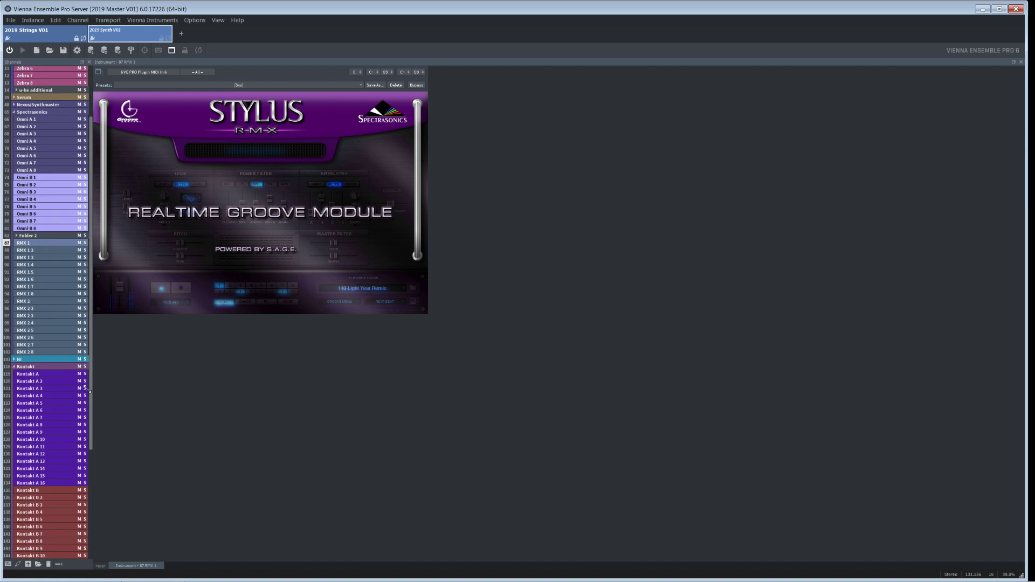
{"action": "left_click", "coordinate": [13, 281]}
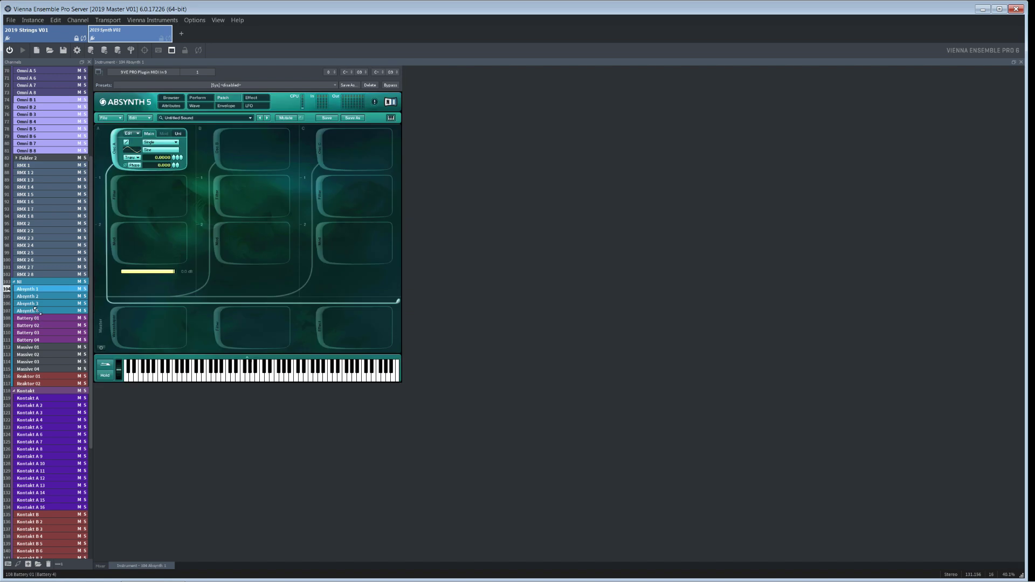
{"action": "left_click", "coordinate": [37, 319]}
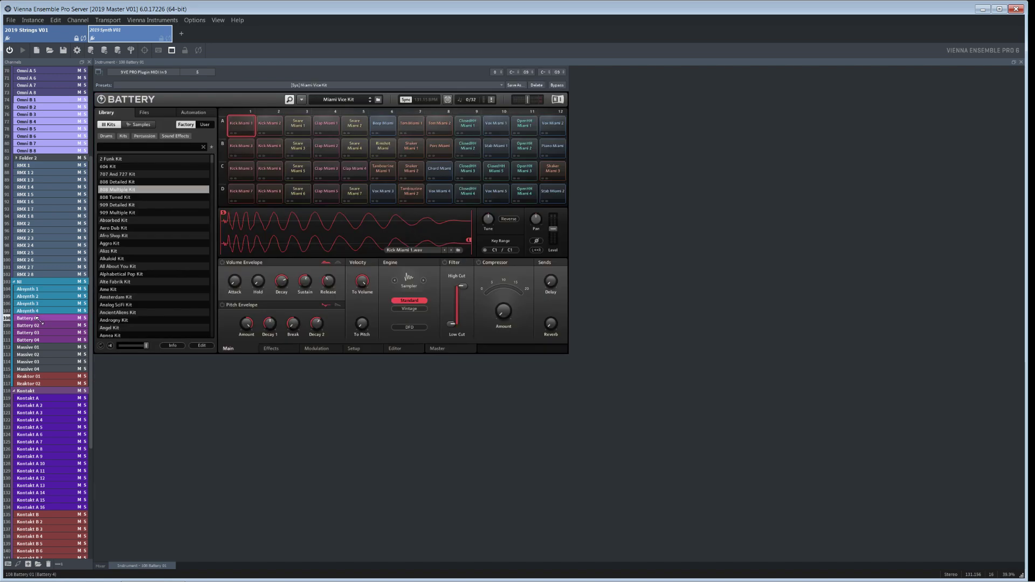
{"action": "left_click", "coordinate": [37, 348]}
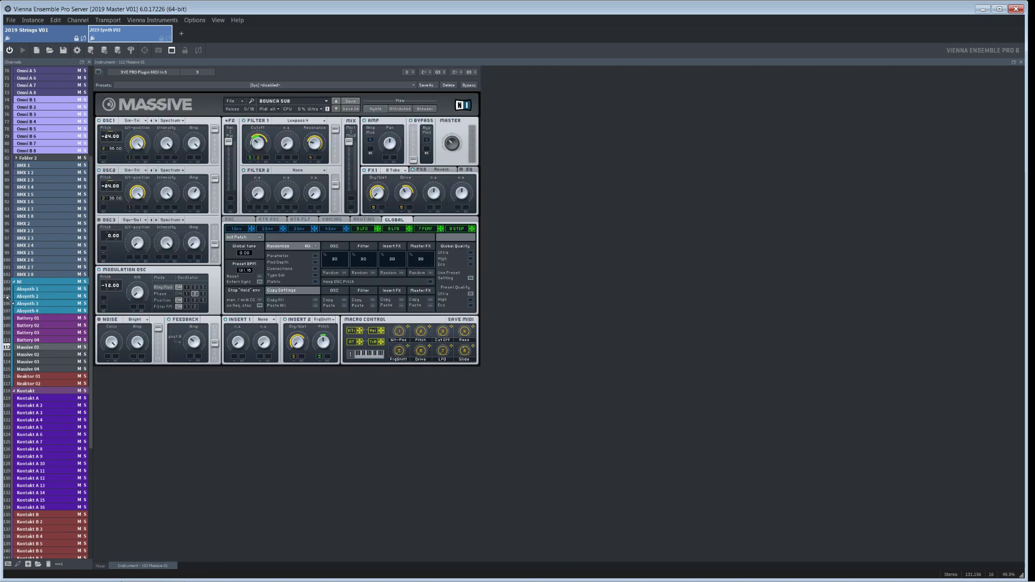
{"action": "left_click", "coordinate": [12, 281]}
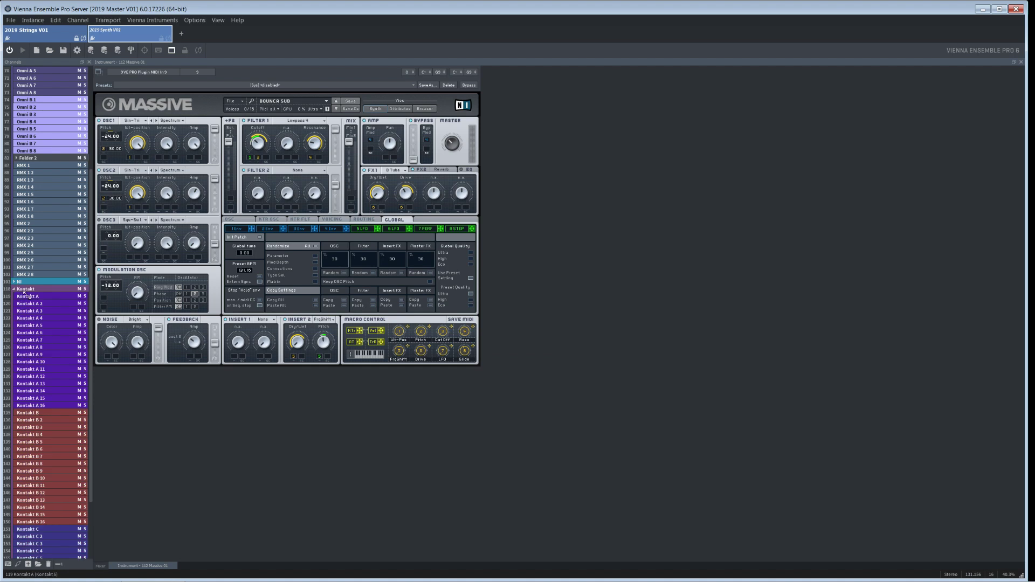
Step: View the multi racks of the Kontakt A, Kontakt B and Kontakt C channels
{"action": "left_click", "coordinate": [27, 296]}
{"action": "left_click", "coordinate": [33, 413]}
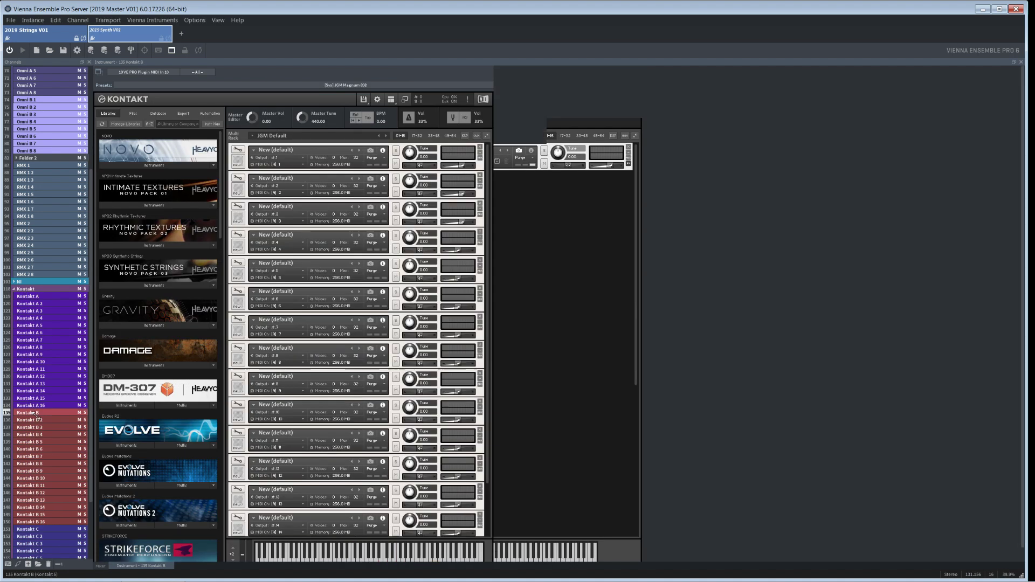
{"action": "left_click", "coordinate": [33, 529]}
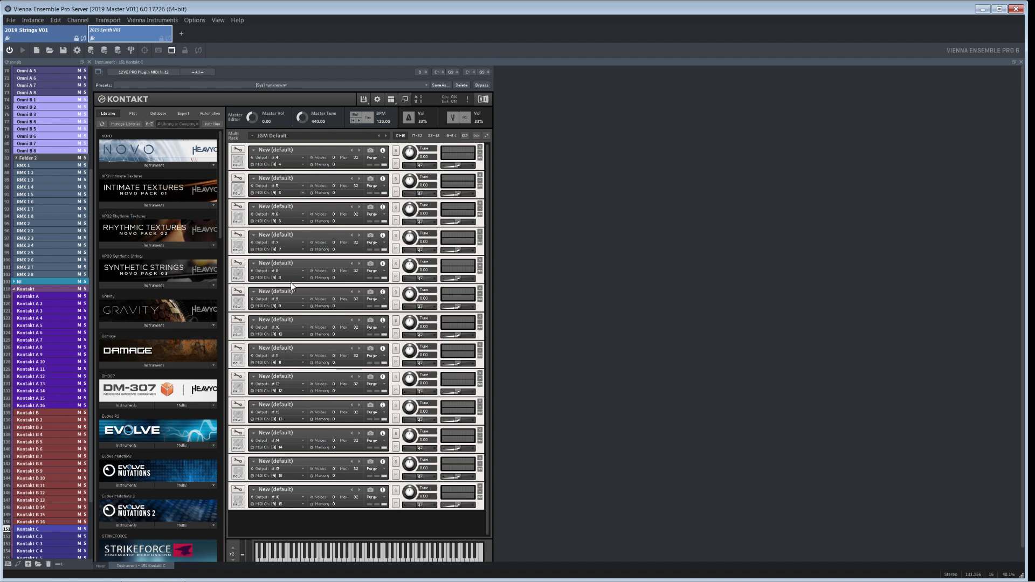
Step: Load the DM-307 patch All Hat Loops Mashup.nki into the ninth rack slot of Kontakt B
{"action": "left_click", "coordinate": [36, 412]}
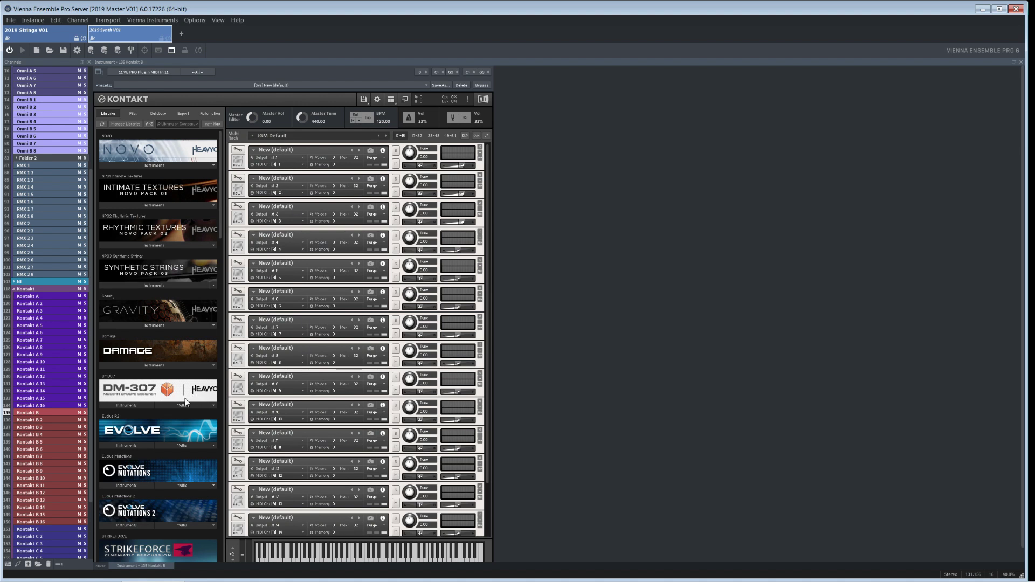
{"action": "left_click", "coordinate": [128, 405]}
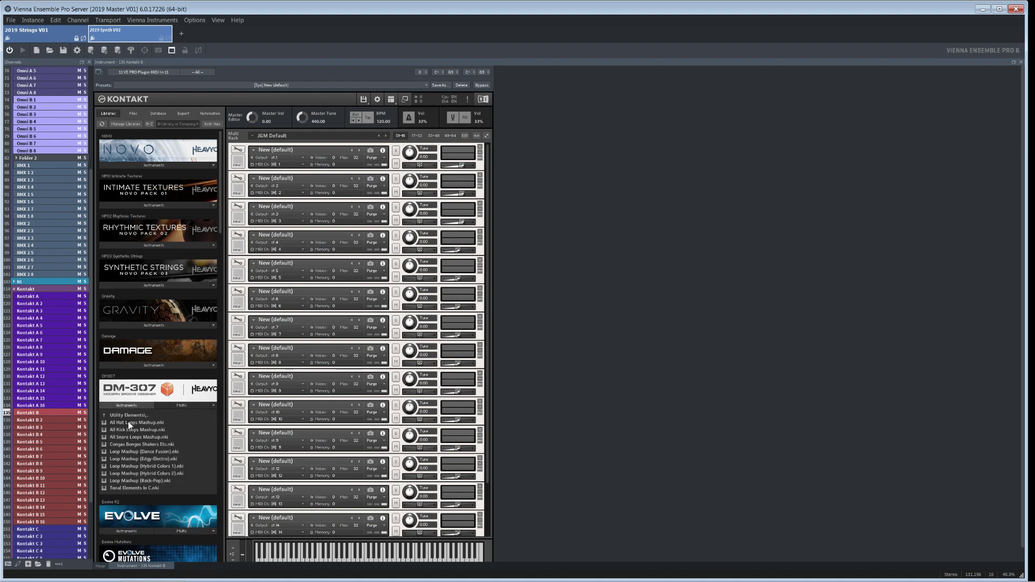
{"action": "left_click", "coordinate": [129, 422]}
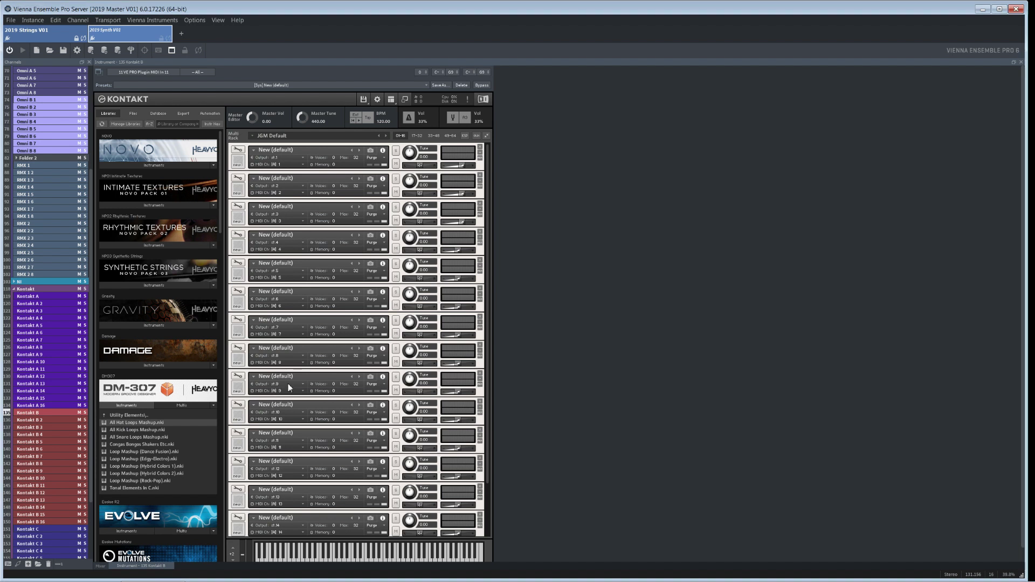
{"action": "left_click_drag", "start_coordinate": [288, 387], "coordinate": [288, 387]}
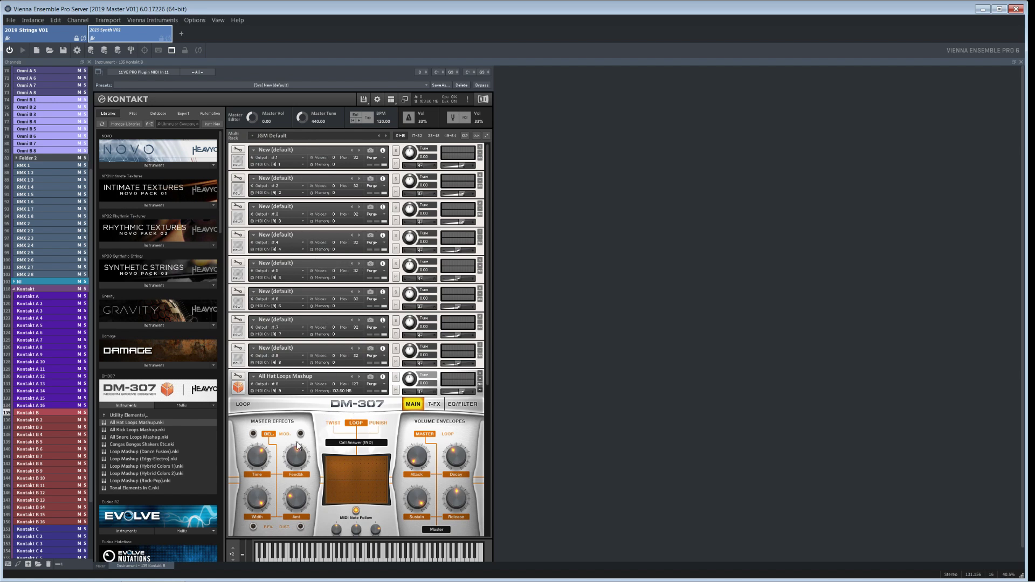
{"action": "scroll", "coordinate": [487, 381], "scroll_direction": "down", "scroll_amount": 2}
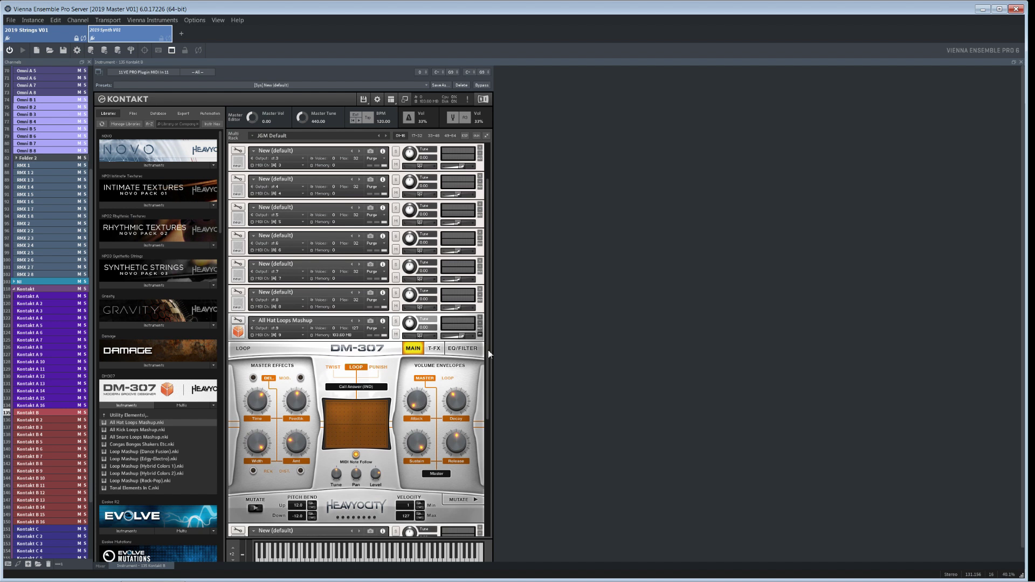
{"action": "scroll", "coordinate": [487, 351], "scroll_direction": "up", "scroll_amount": 2}
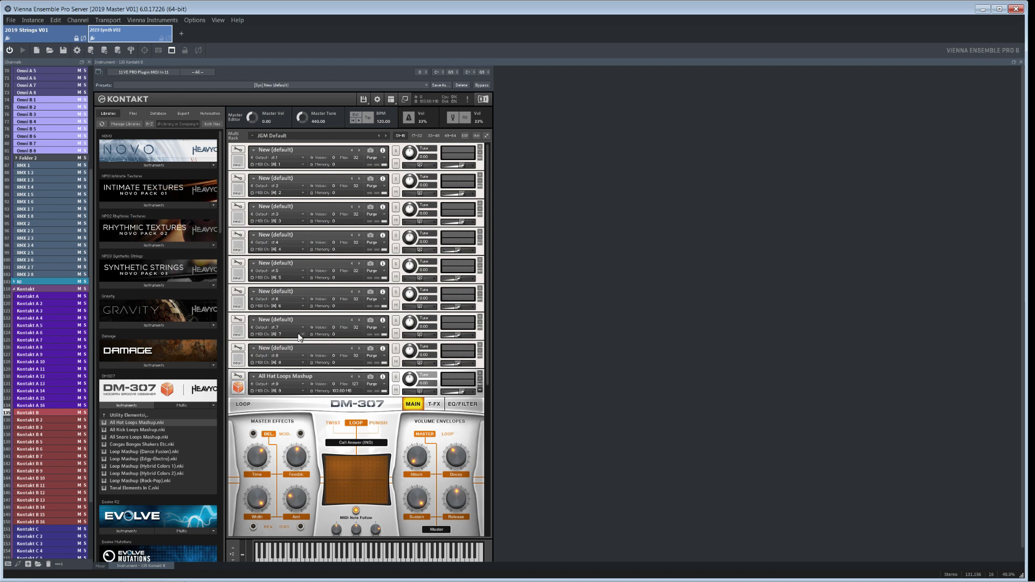
Step: View the Kontakt A instrument, and examine the available output pairs for the Diva 1 channel in the mixer
{"action": "left_click", "coordinate": [35, 296]}
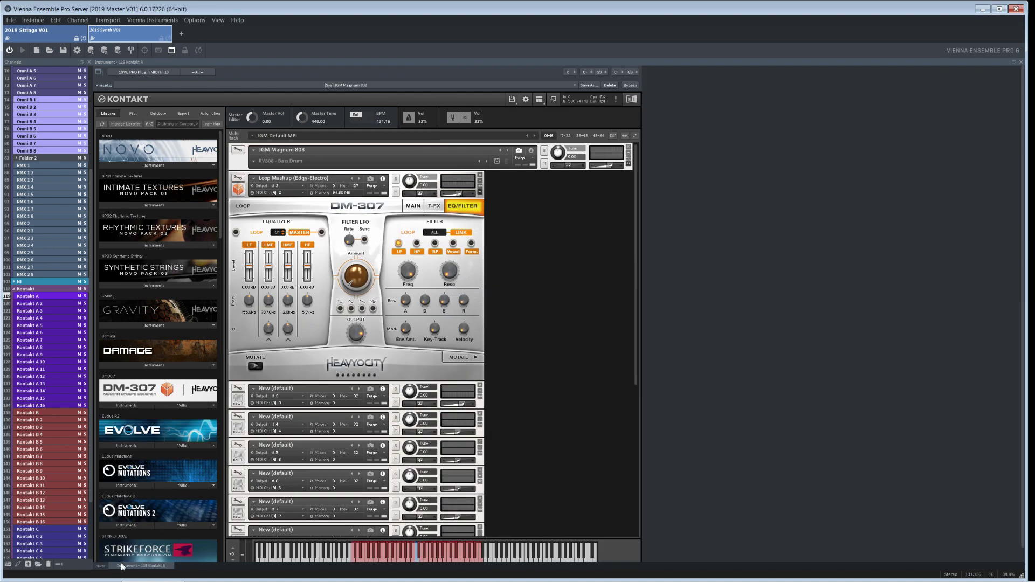
{"action": "left_click", "coordinate": [100, 565]}
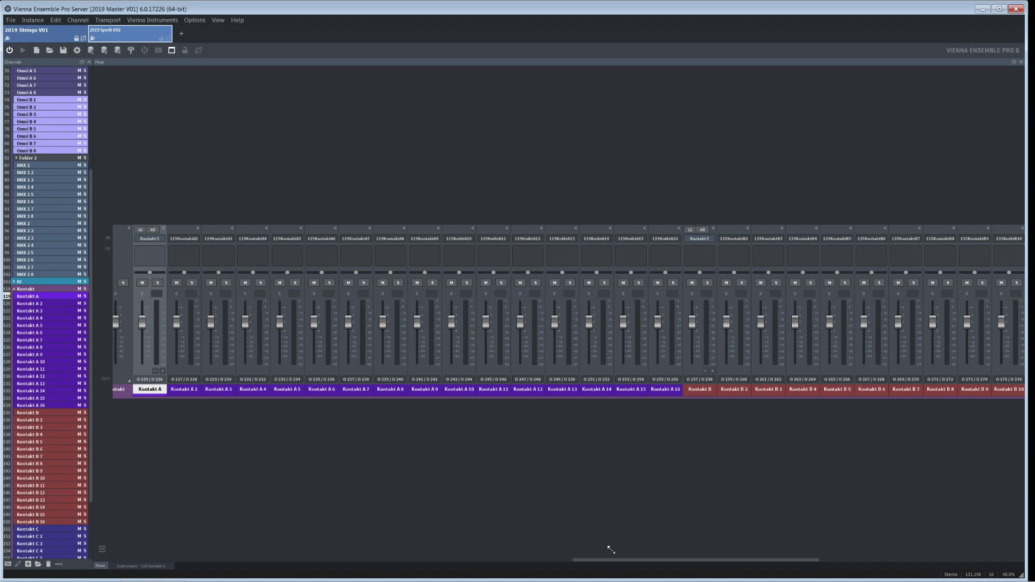
{"action": "left_click_drag", "start_coordinate": [614, 560], "coordinate": [106, 580]}
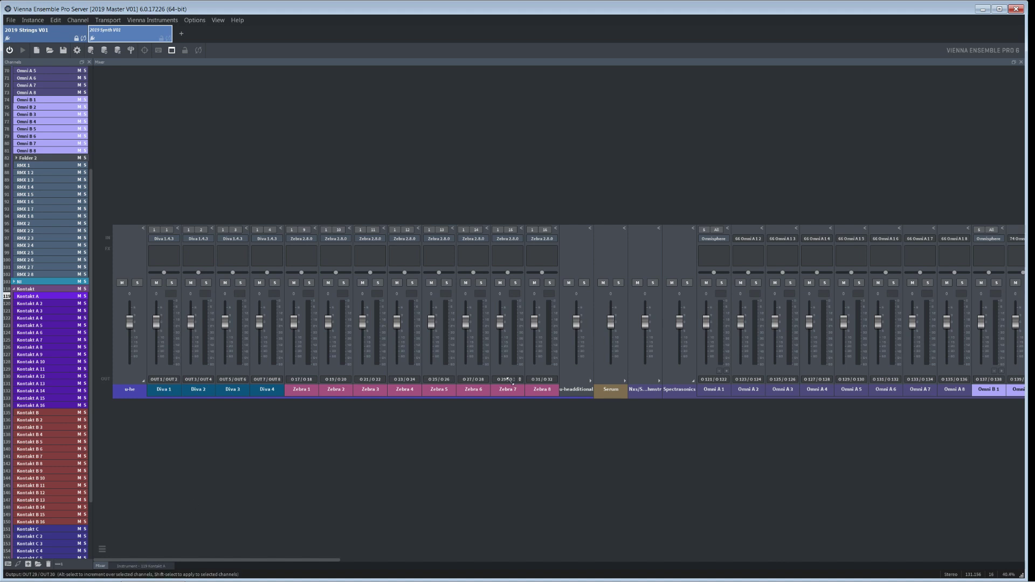
{"action": "left_click", "coordinate": [177, 380]}
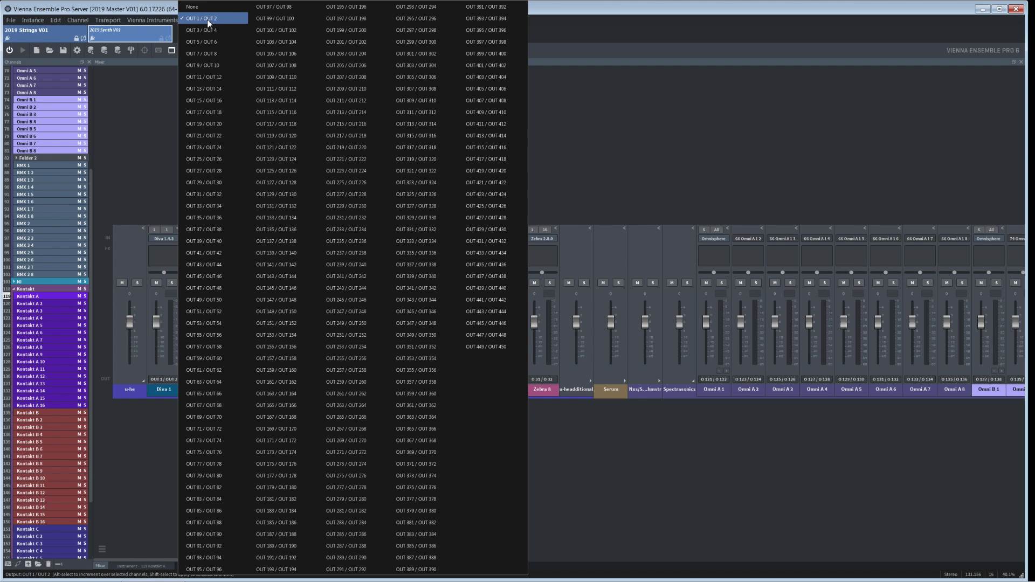
{"action": "left_click", "coordinate": [131, 162]}
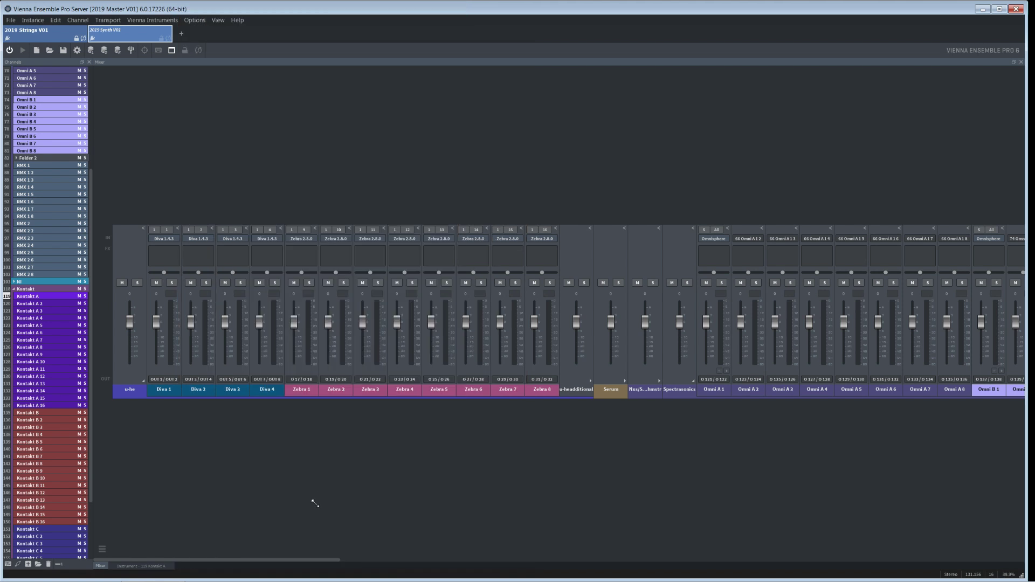
{"action": "mouse_move", "coordinate": [256, 570]}
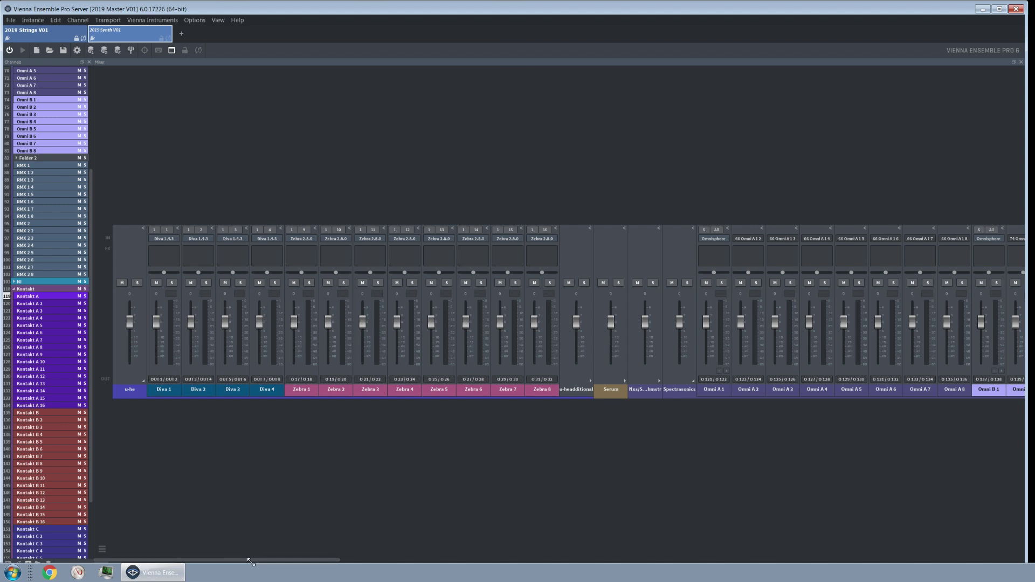
{"action": "mouse_move", "coordinate": [254, 561]}
{"action": "left_mouse_down"}
{"action": "mouse_move", "coordinate": [292, 560]}
{"action": "mouse_move", "coordinate": [253, 561]}
{"action": "left_mouse_up"}
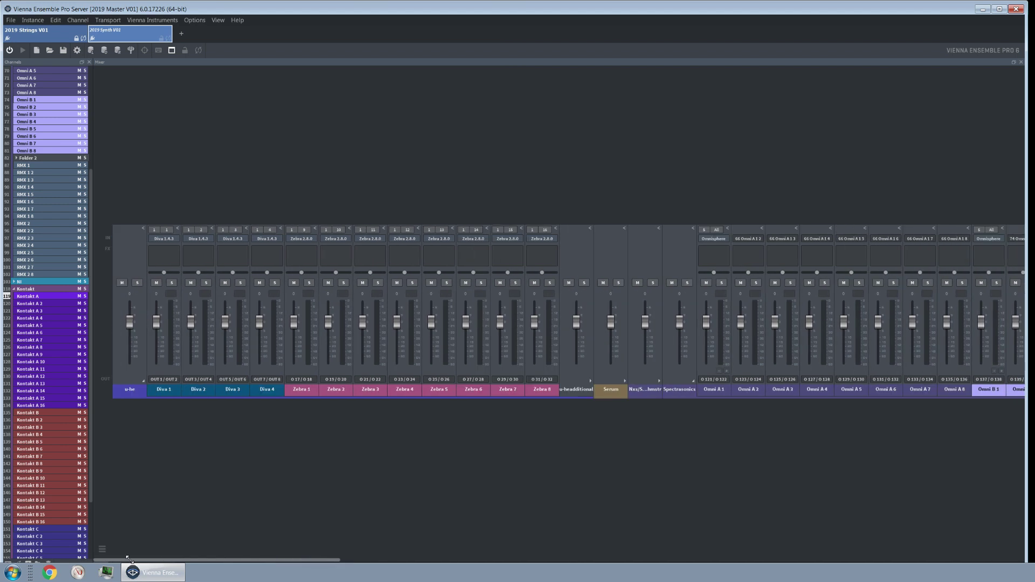
{"action": "left_click", "coordinate": [171, 379]}
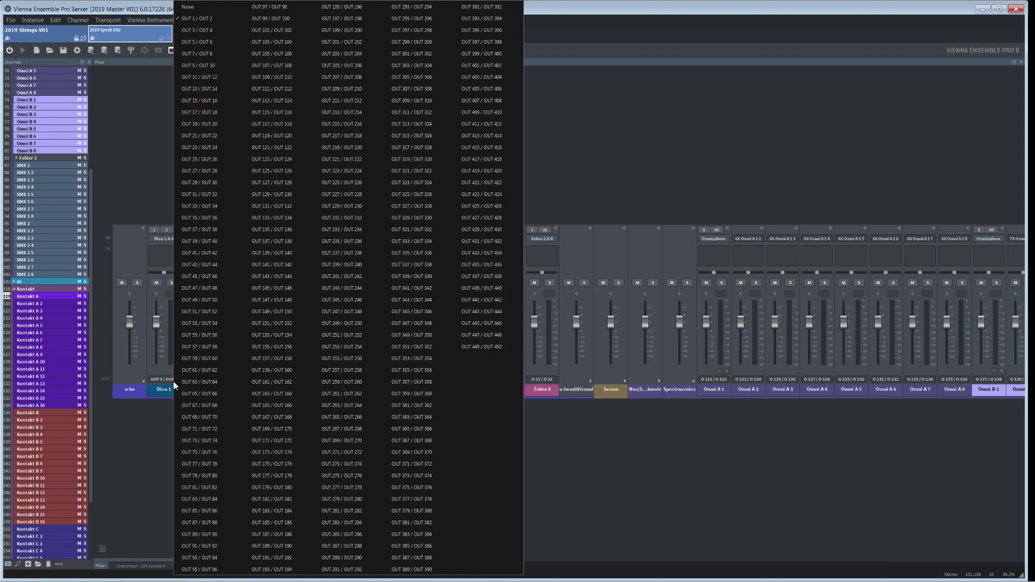
{"action": "key", "text": "Escape"}
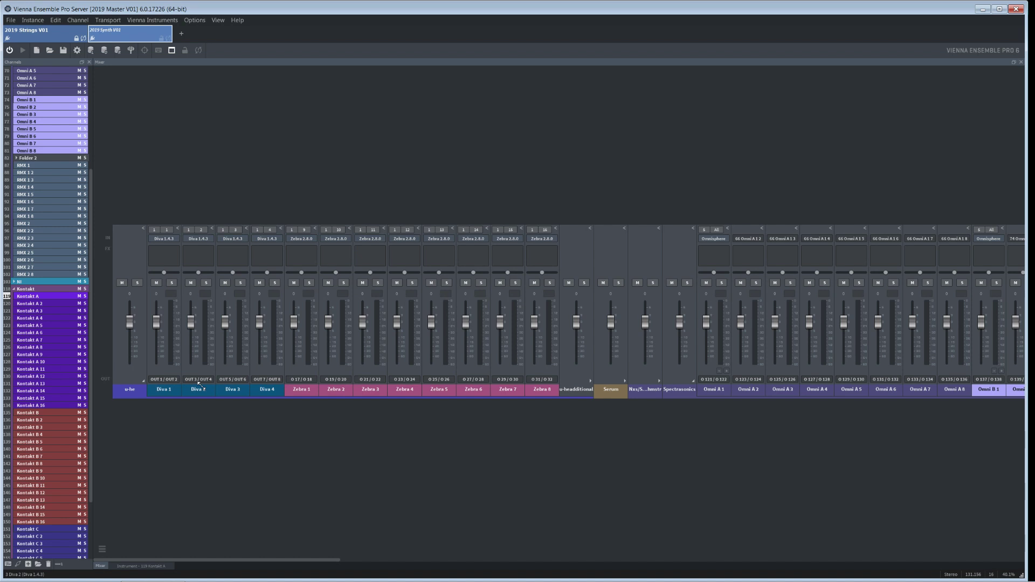
Step: Select the Diva 1 through Zebra 4 channels in the mixer and view their output options
{"action": "left_click", "coordinate": [171, 389]}
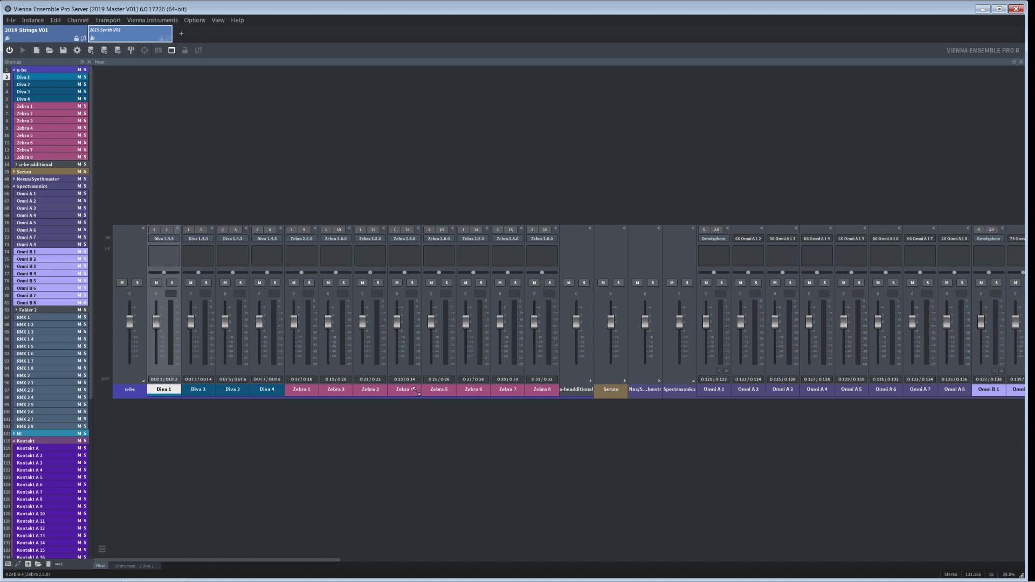
{"action": "left_click", "coordinate": [177, 379]}
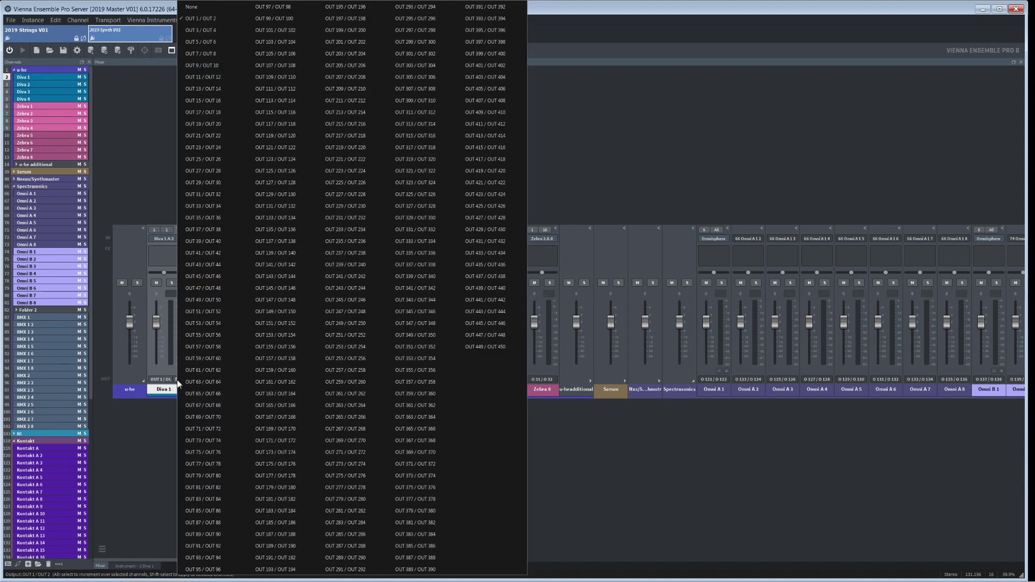
{"action": "key", "text": "Escape"}
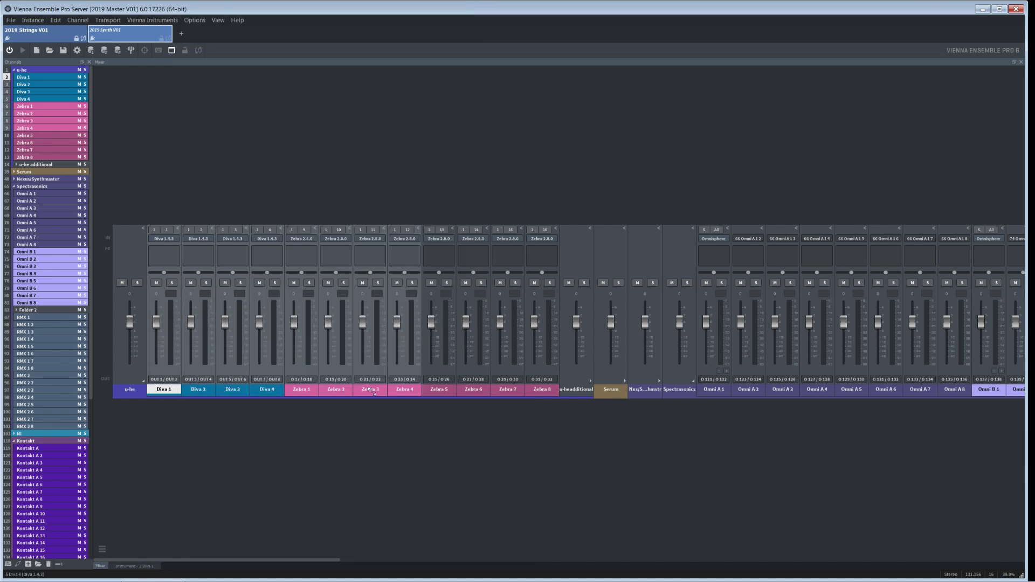
{"action": "left_click", "coordinate": [177, 380]}
{"action": "key", "text": "Escape"}
Step: Assign the selected channels incrementing output pairs starting at OUT 63 / OUT 64, and reassign them incrementally starting at OUT 1 / OUT 2
{"action": "left_click", "coordinate": [175, 379]}
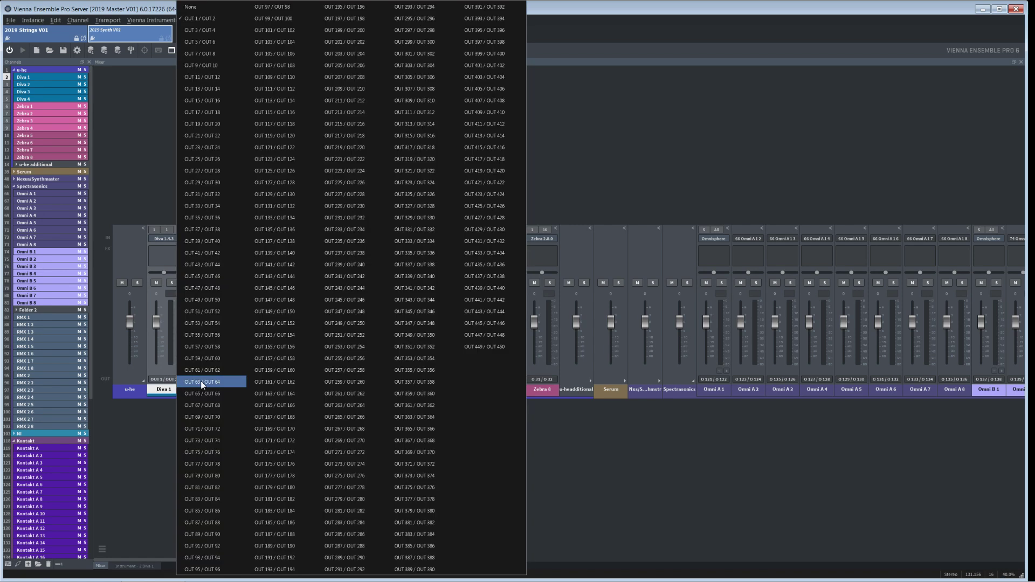
{"action": "left_click", "coordinate": [202, 382]}
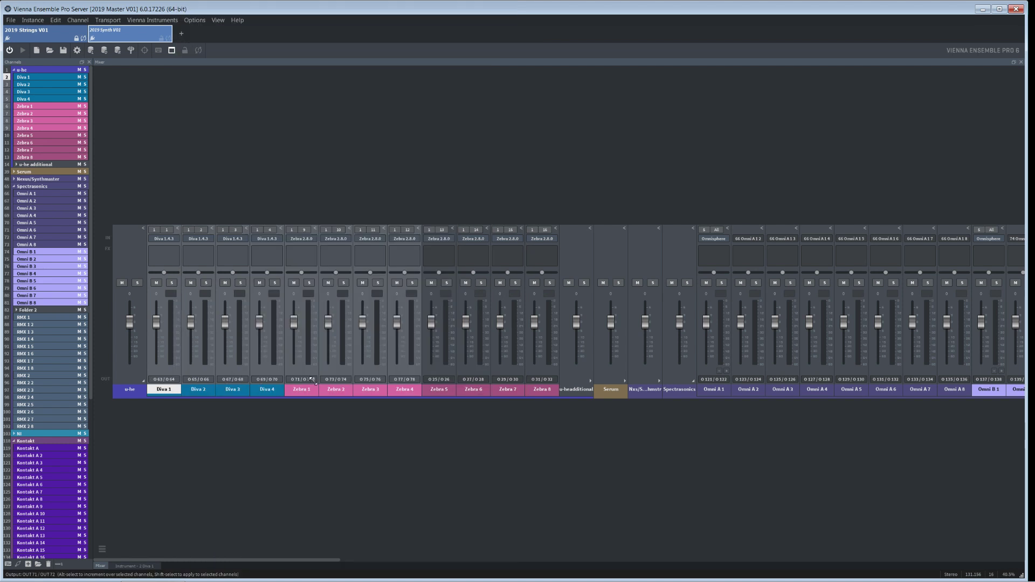
{"action": "left_click", "coordinate": [173, 380]}
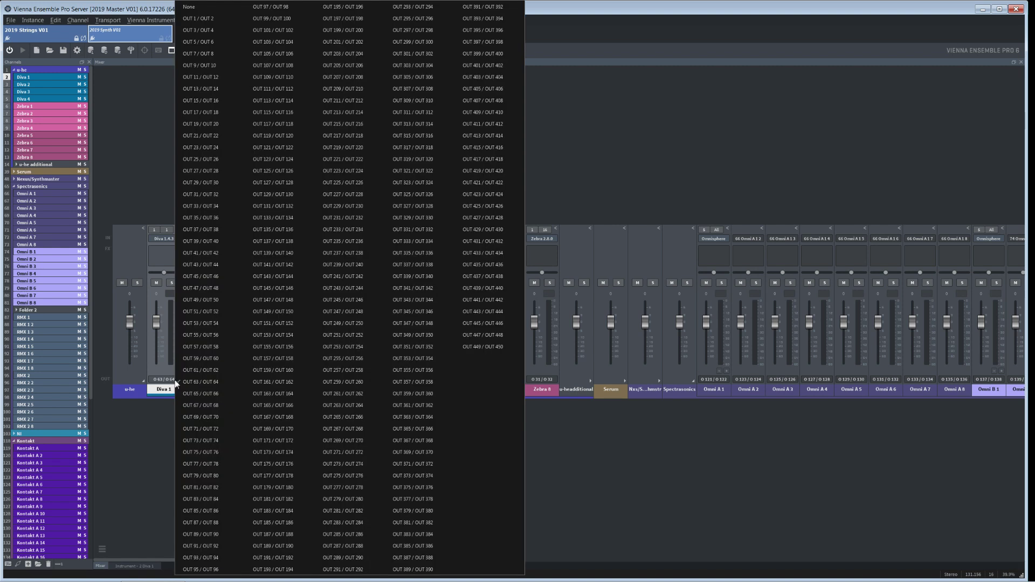
{"action": "left_click", "coordinate": [205, 458]}
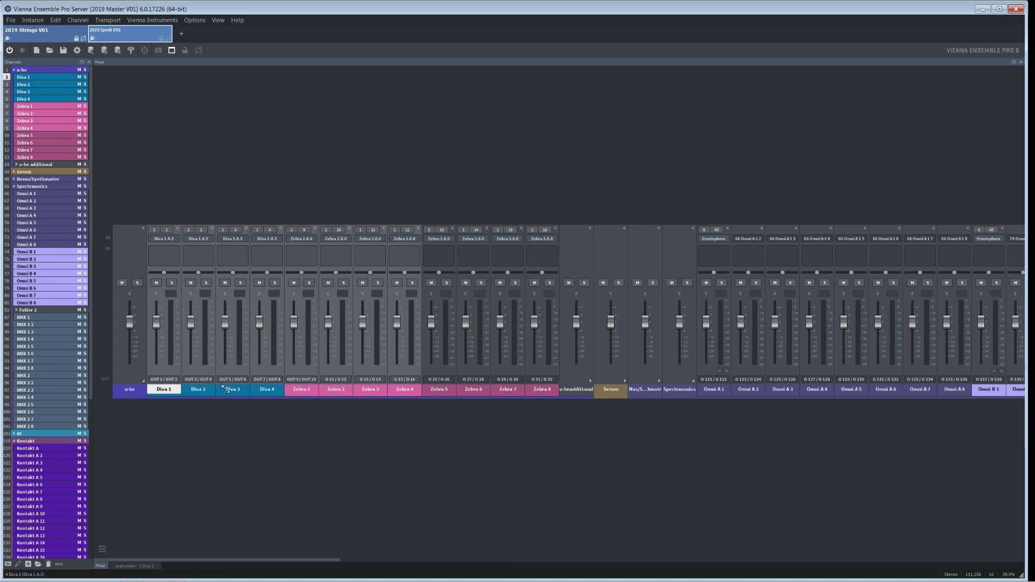
Step: Set all selected channels to the same output OUT 17 / OUT 18, and return them to incrementing pairs starting at OUT 1 / OUT 2
{"action": "left_click", "coordinate": [175, 378]}
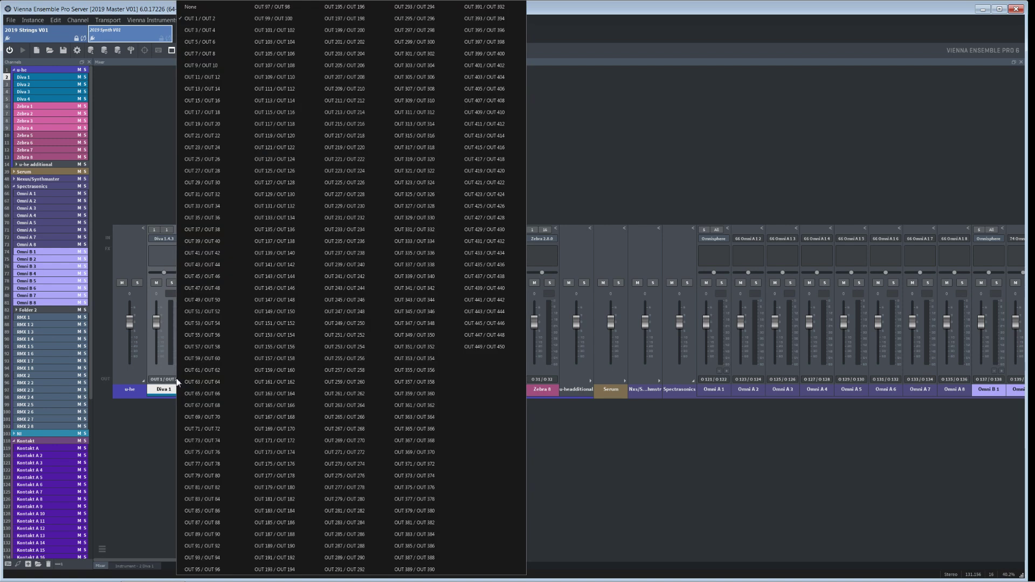
{"action": "left_click", "coordinate": [200, 112]}
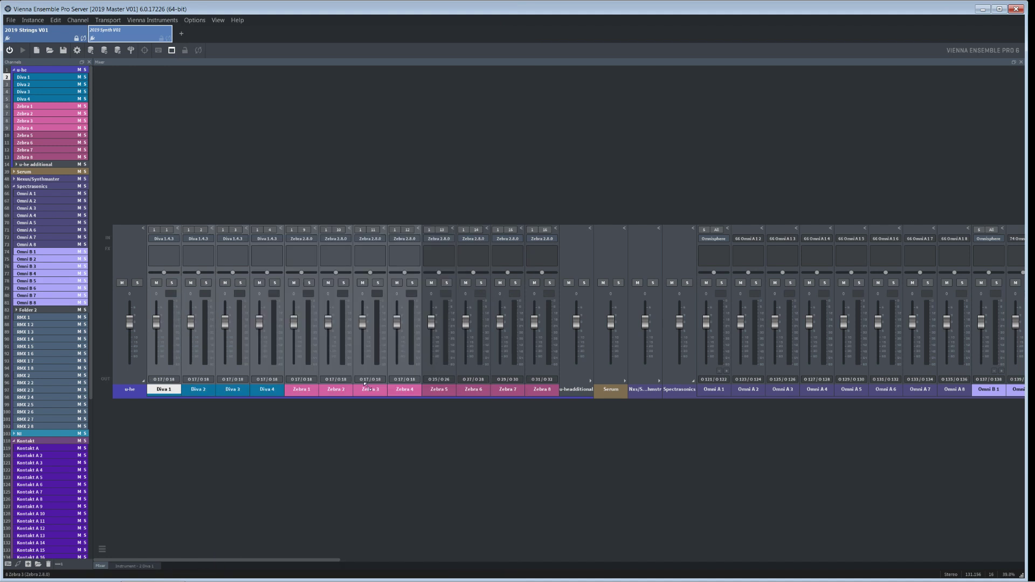
{"action": "left_click", "coordinate": [176, 379]}
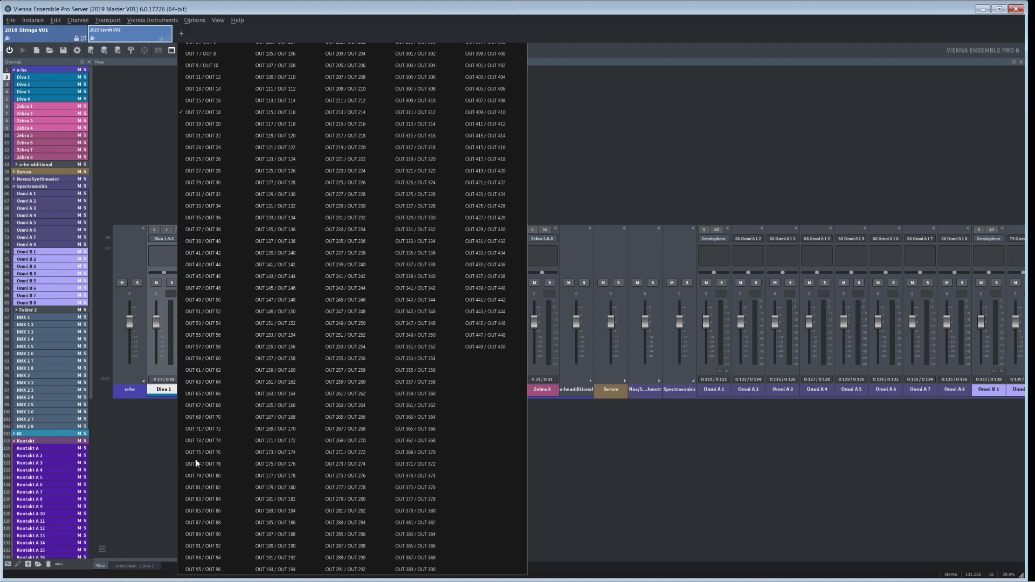
{"action": "left_click", "coordinate": [203, 19], "text": "alt+shift"}
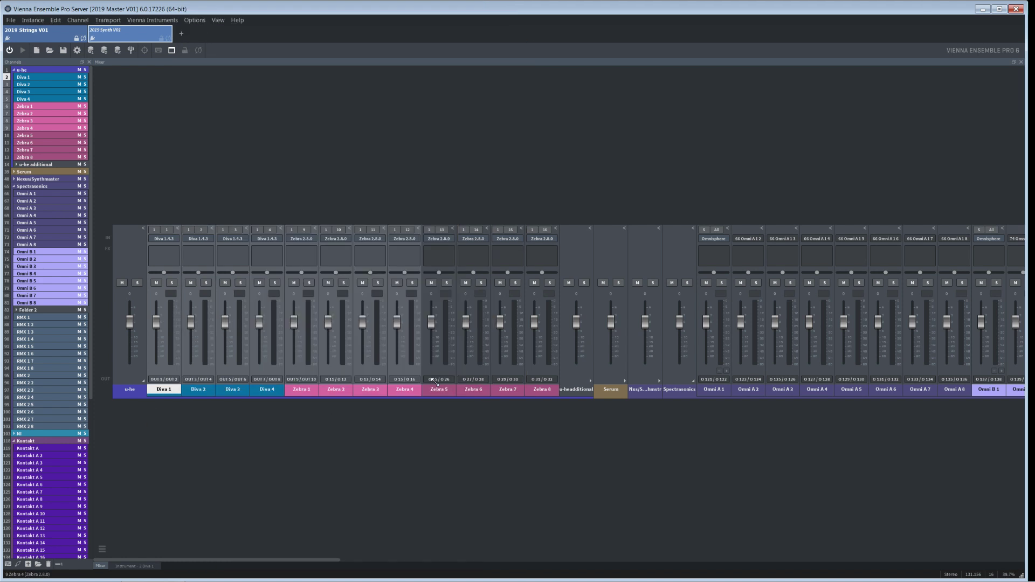
Step: Review the mixer's output assignments from the u-he channels across to the Omni and RMX channels
{"action": "left_click_drag", "start_coordinate": [302, 558], "coordinate": [276, 561]}
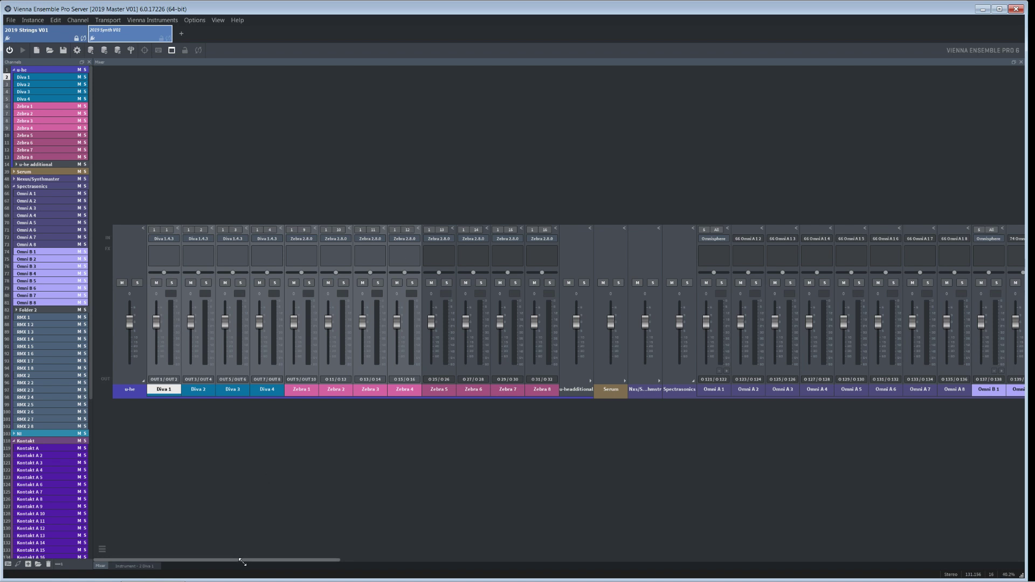
{"action": "left_click_drag", "start_coordinate": [238, 561], "coordinate": [319, 560]}
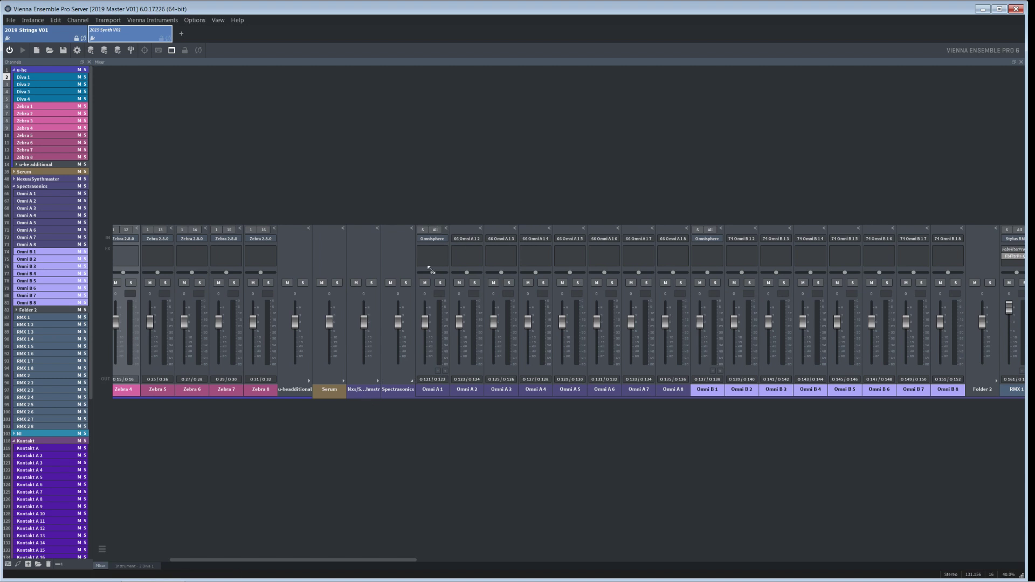
{"action": "left_click_drag", "start_coordinate": [346, 559], "coordinate": [151, 561]}
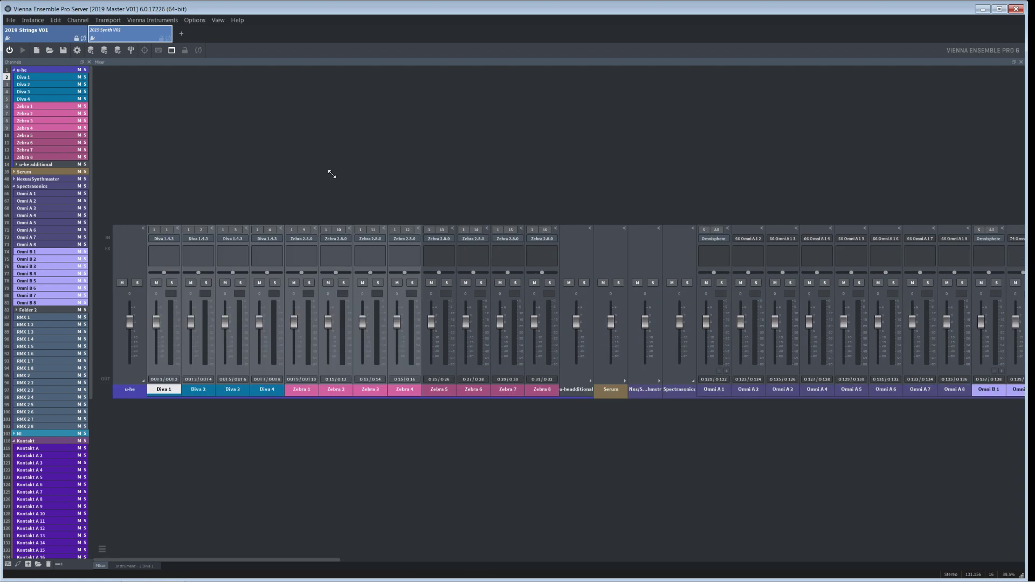